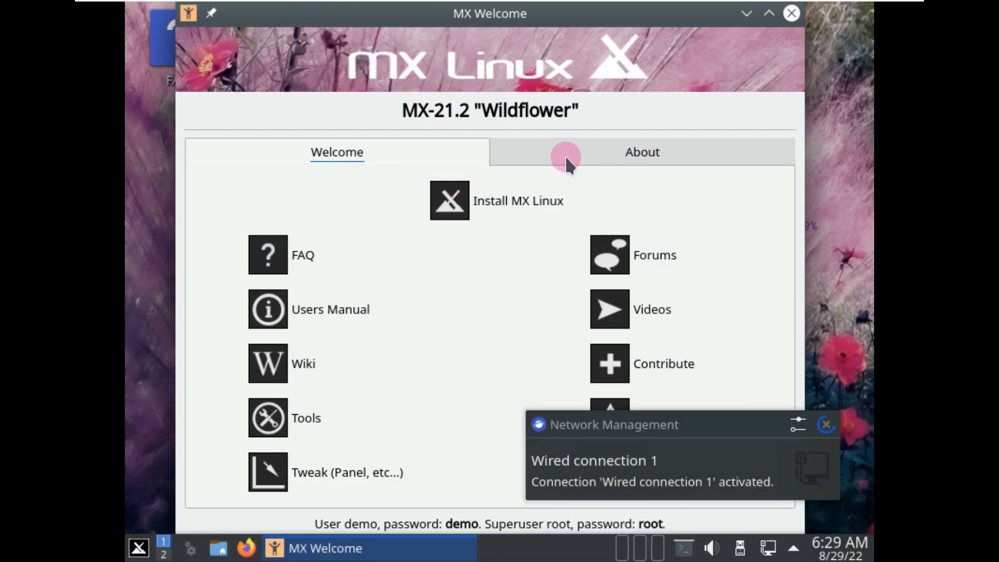
Open the application launcher and look through its Settings and System categories
click(139, 548)
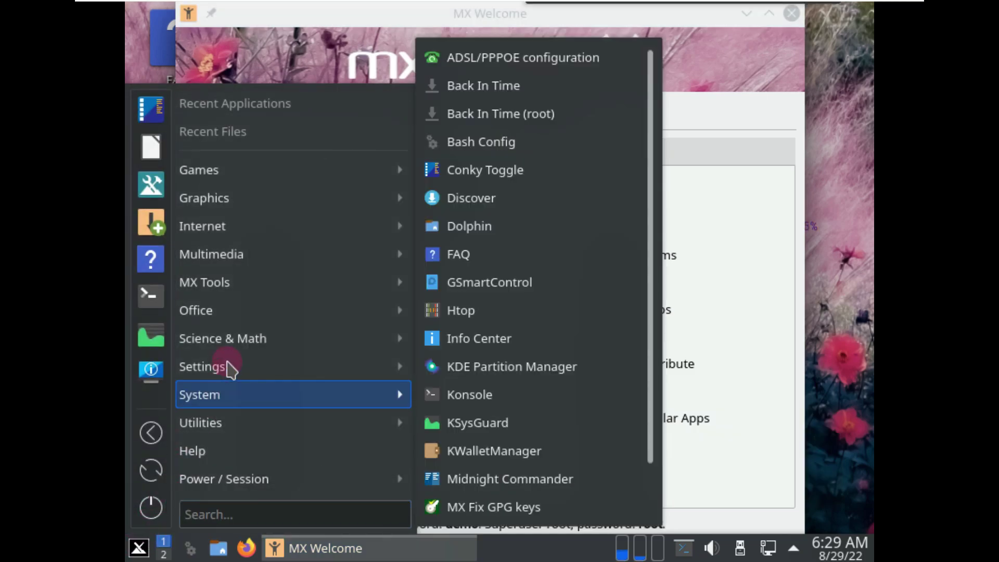
mouse_move(228, 364)
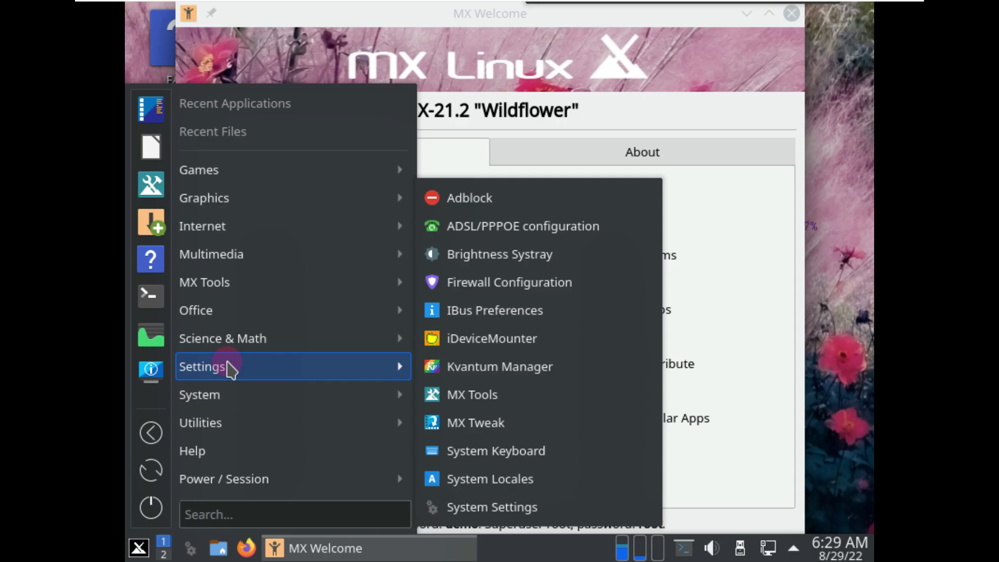
mouse_move(236, 394)
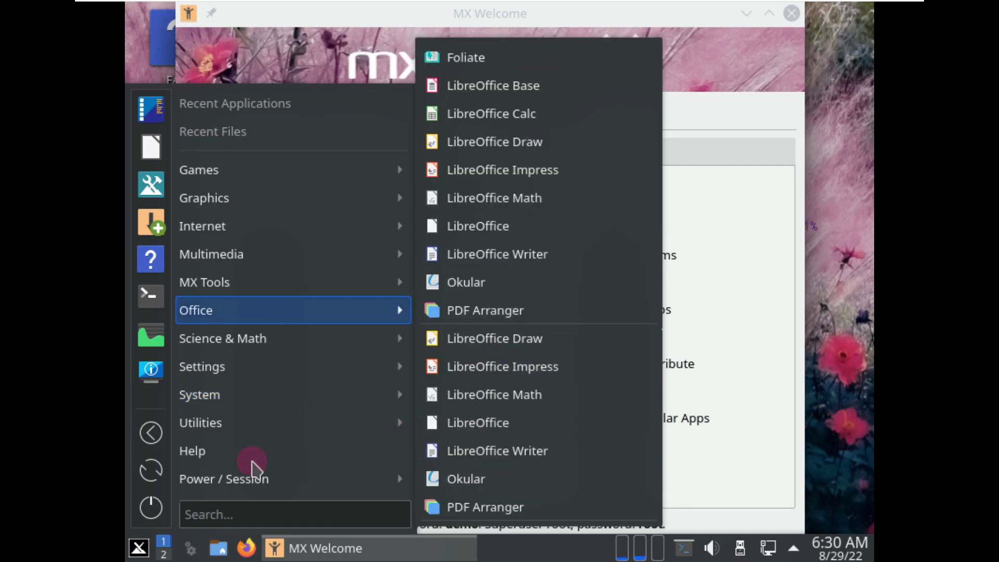
click(252, 516)
text(di)
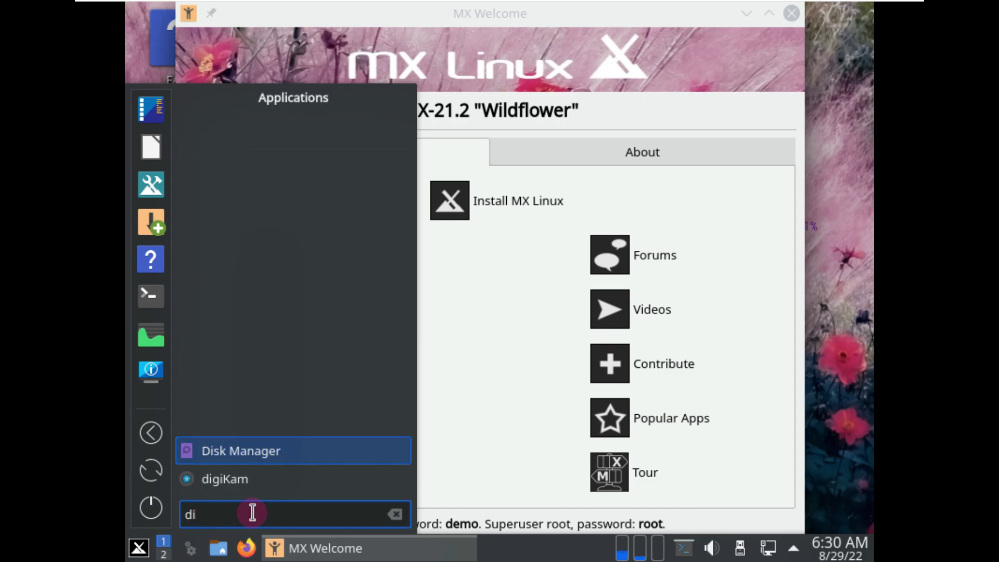
key(BackSpace)
key(BackSpace)
Launch System Settings from the application launcher and open the Display Configuration page under Display and Monitor
mouse_move(315, 368)
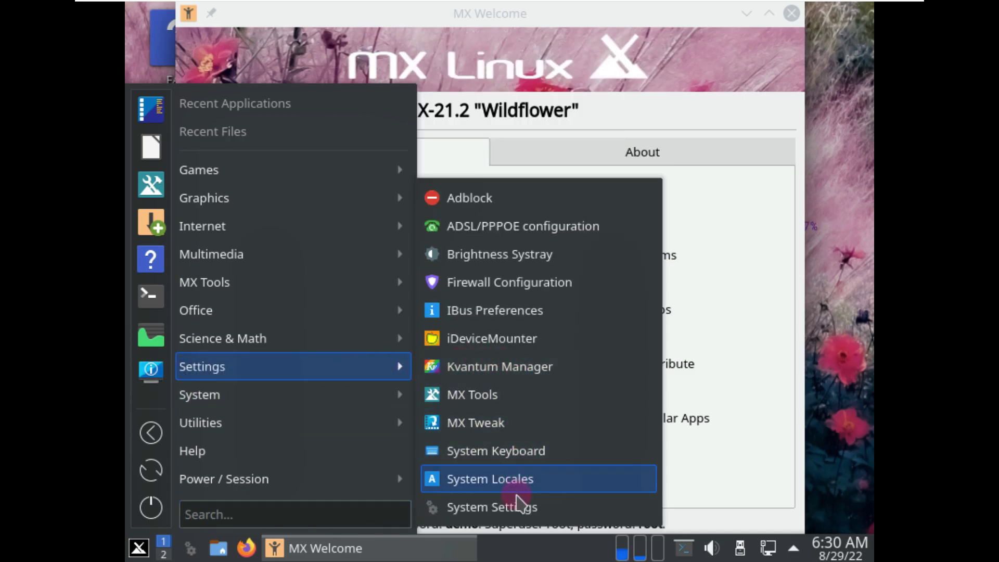
mouse_move(305, 403)
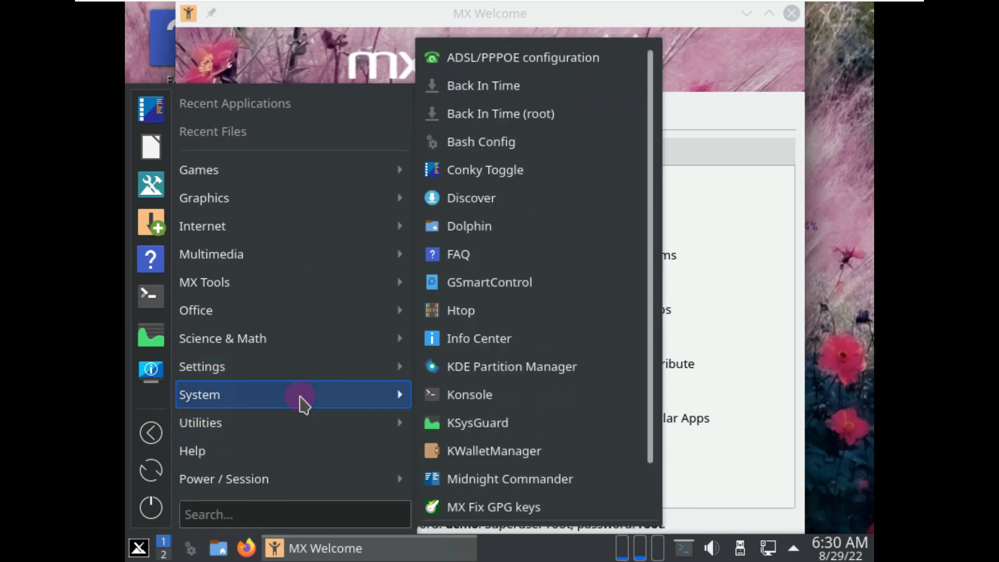
scroll(490, 400, down, 2)
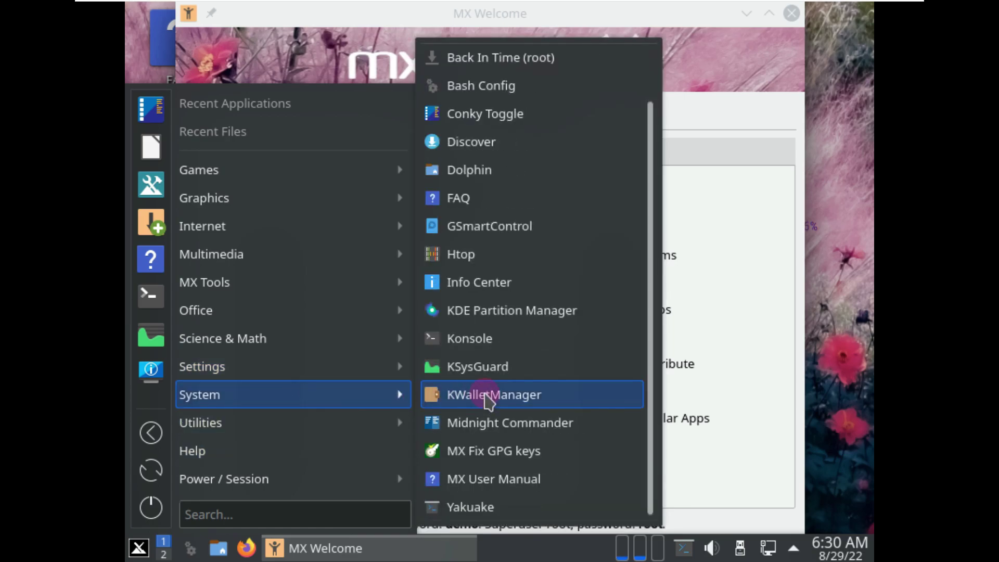
scroll(489, 401, up, 2)
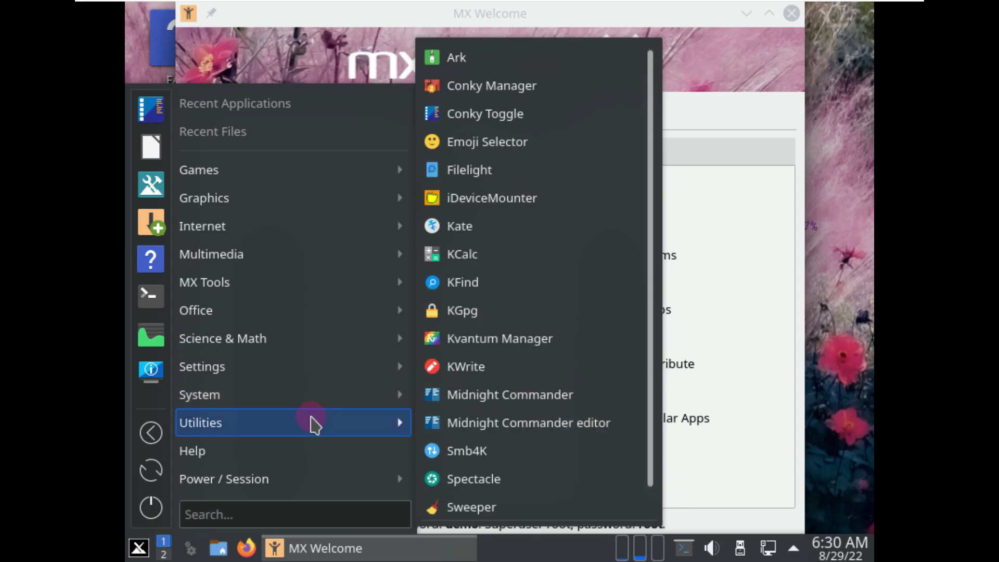
mouse_move(312, 425)
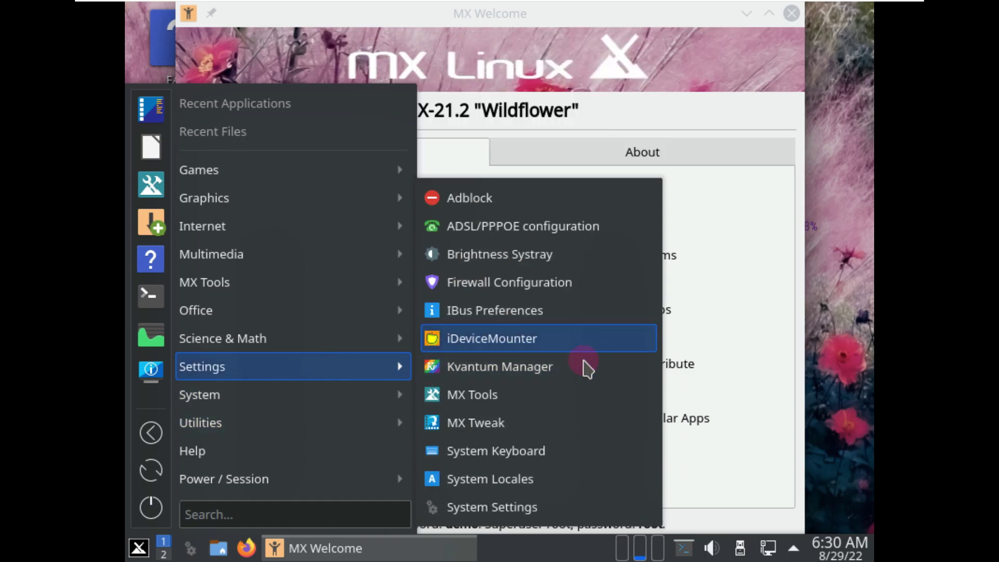
click(541, 506)
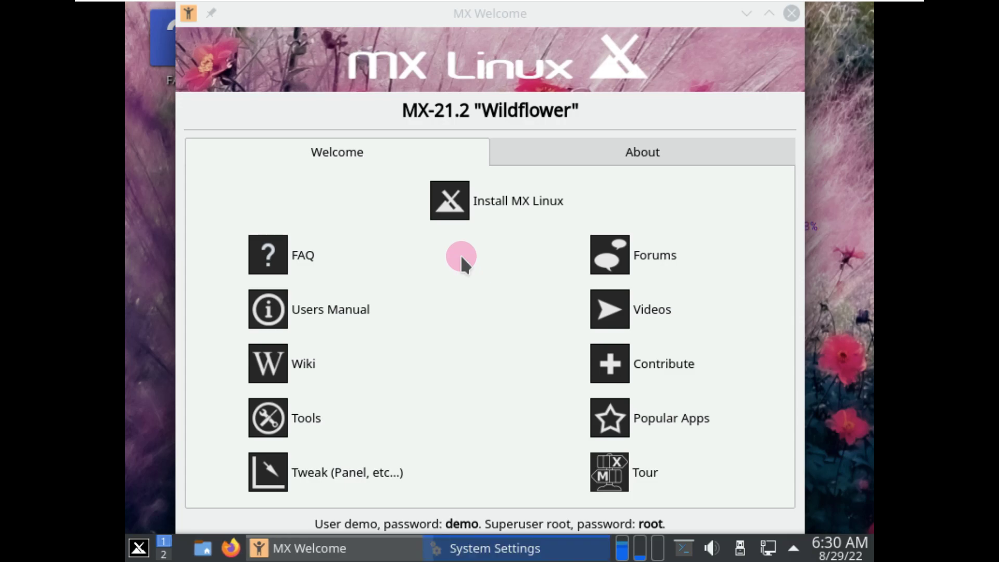
scroll(289, 427, down, 3)
scroll(289, 424, down, 5)
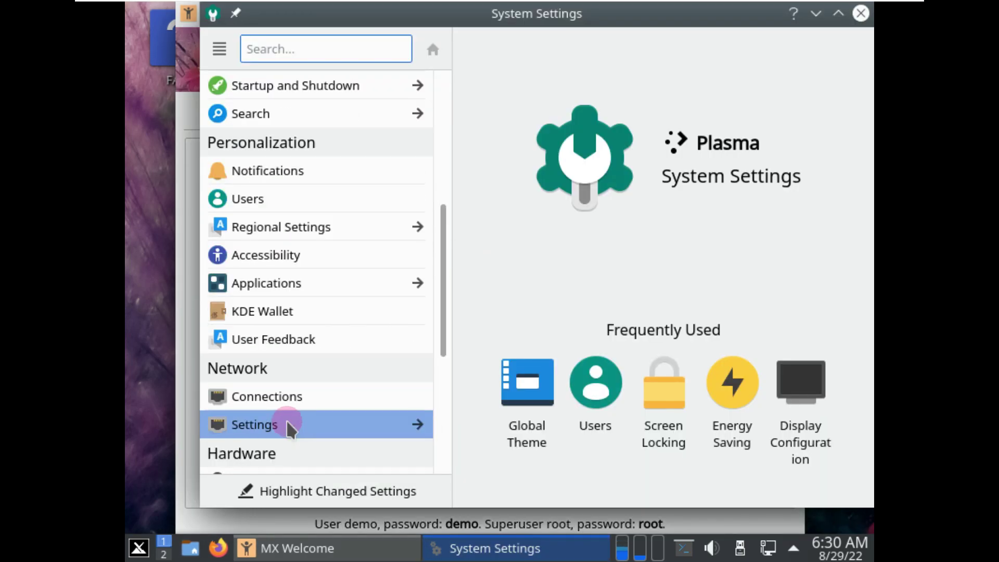
click(252, 380)
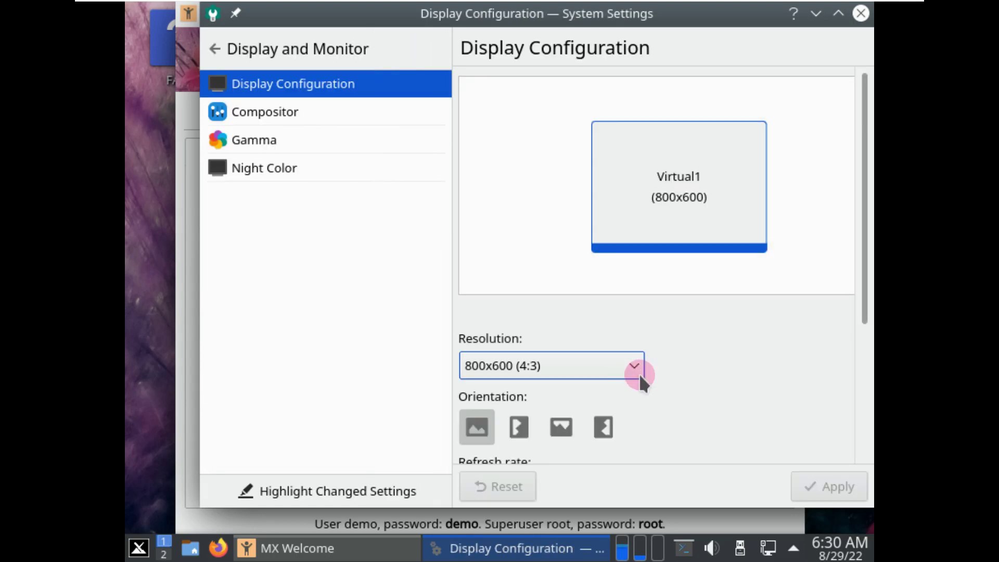
Choose 1920x1200 (16:10) as the resolution of the virtual display
click(604, 366)
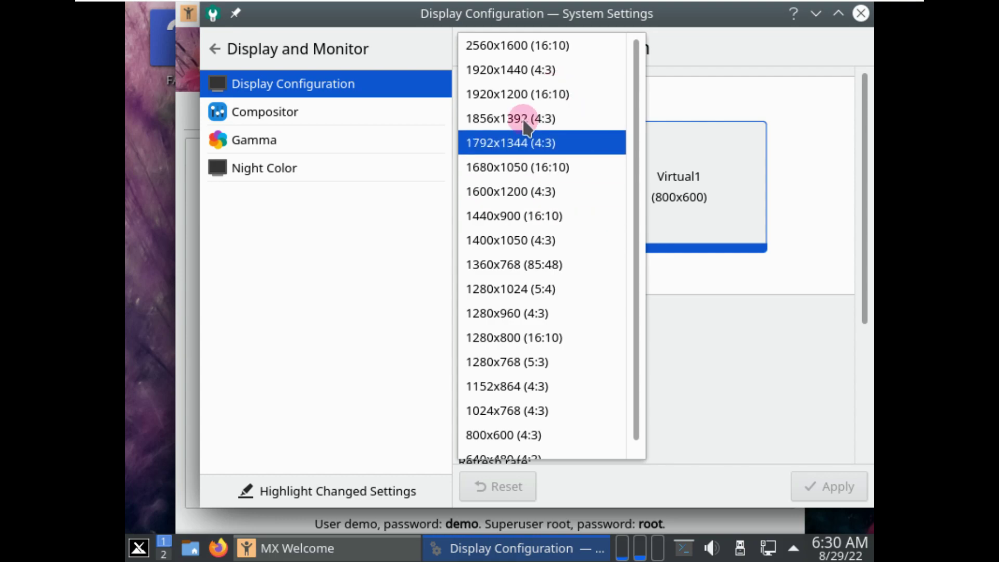
scroll(541, 131, down, 1)
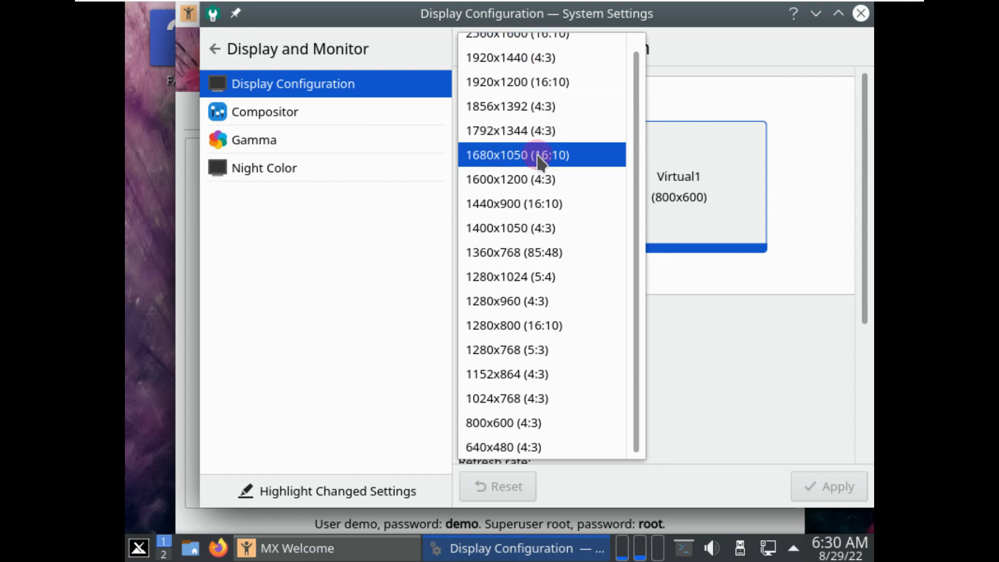
scroll(539, 162, up, 1)
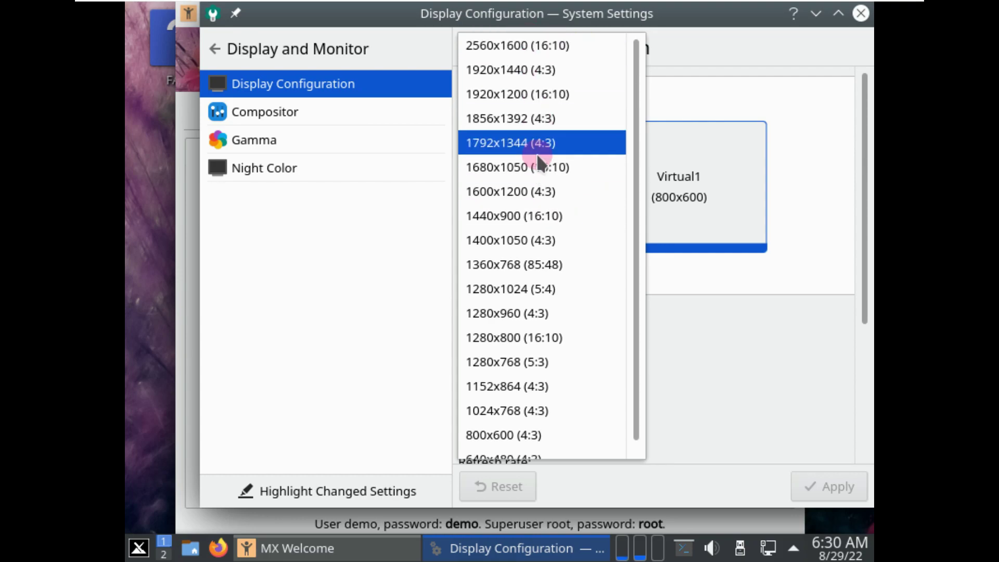
click(537, 106)
Set the global scale to 125%, apply the display configuration and check the applied options
scroll(727, 328, down, 4)
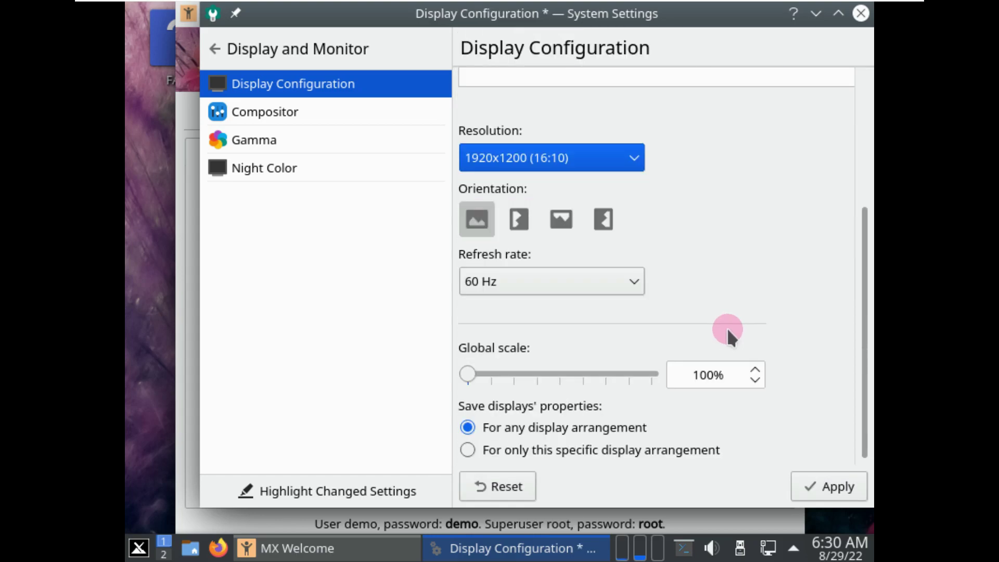
click(492, 371)
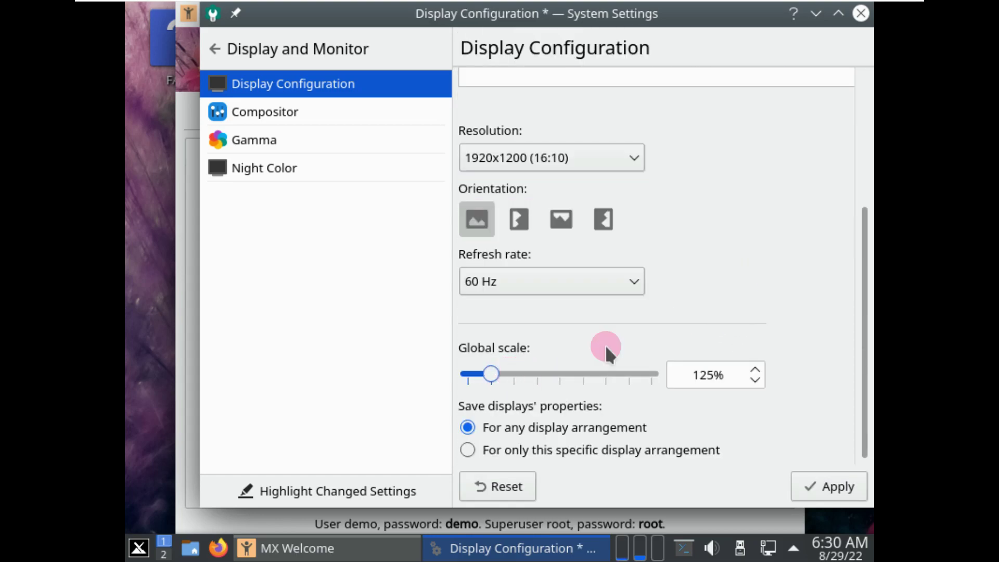
scroll(775, 299, up, 2)
click(823, 492)
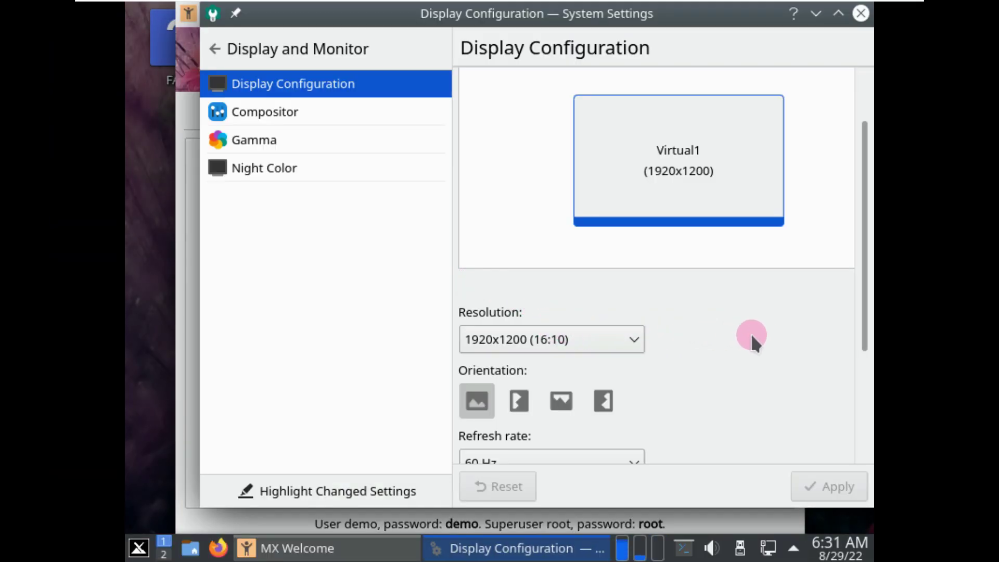
scroll(760, 332, down, 3)
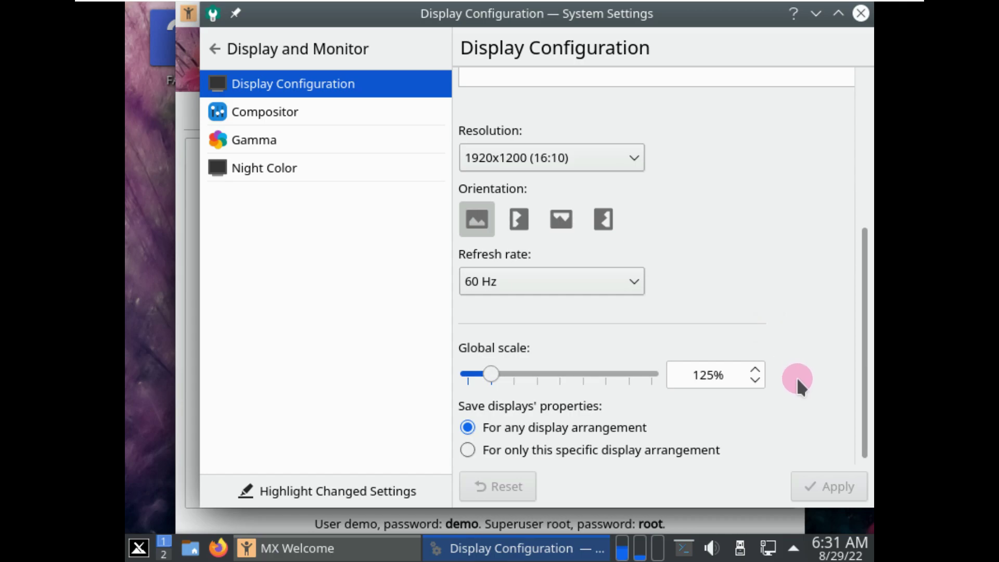
scroll(804, 285, up, 2)
Close System Settings and set the virtual machine's display to Free Stretch
click(860, 13)
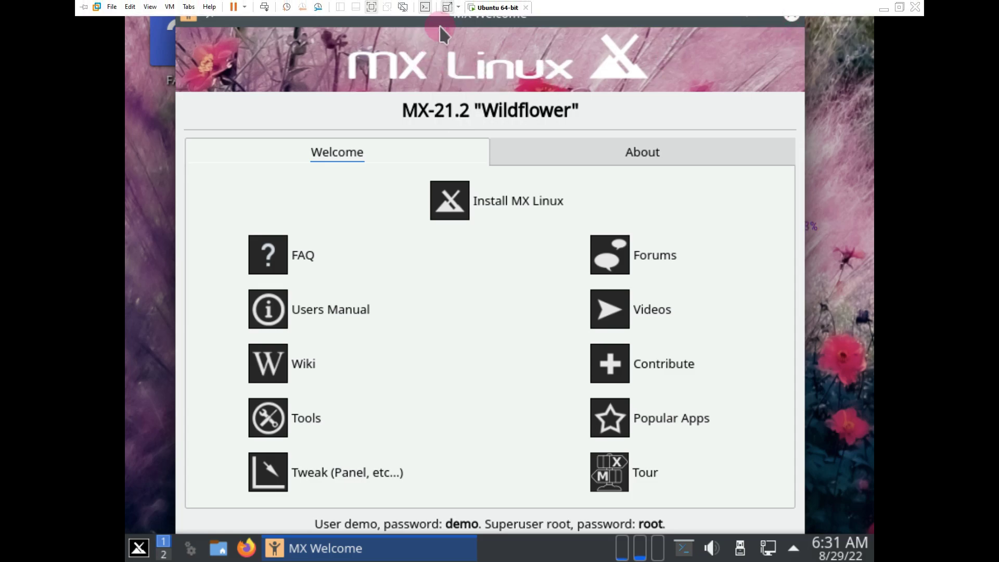
click(457, 9)
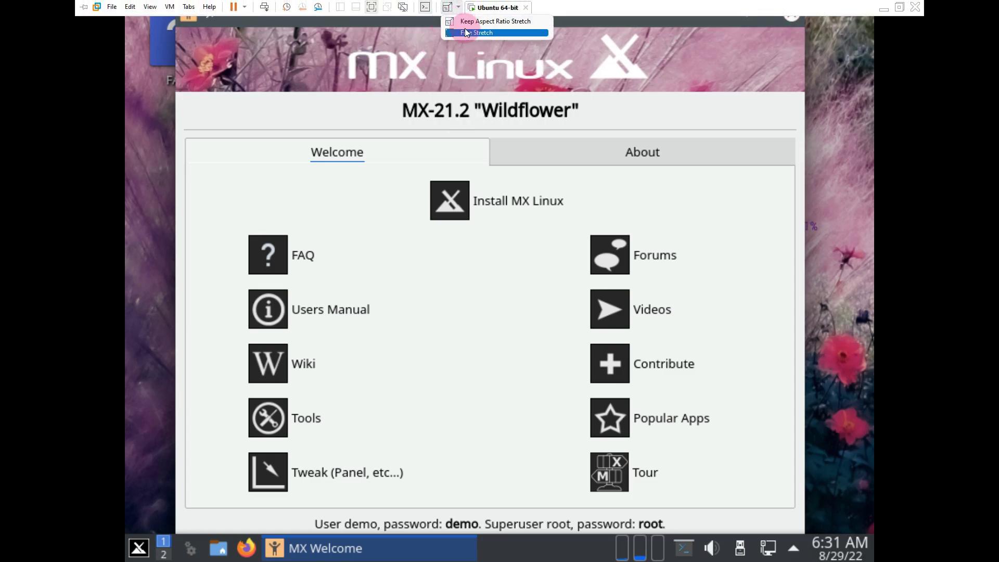
click(466, 32)
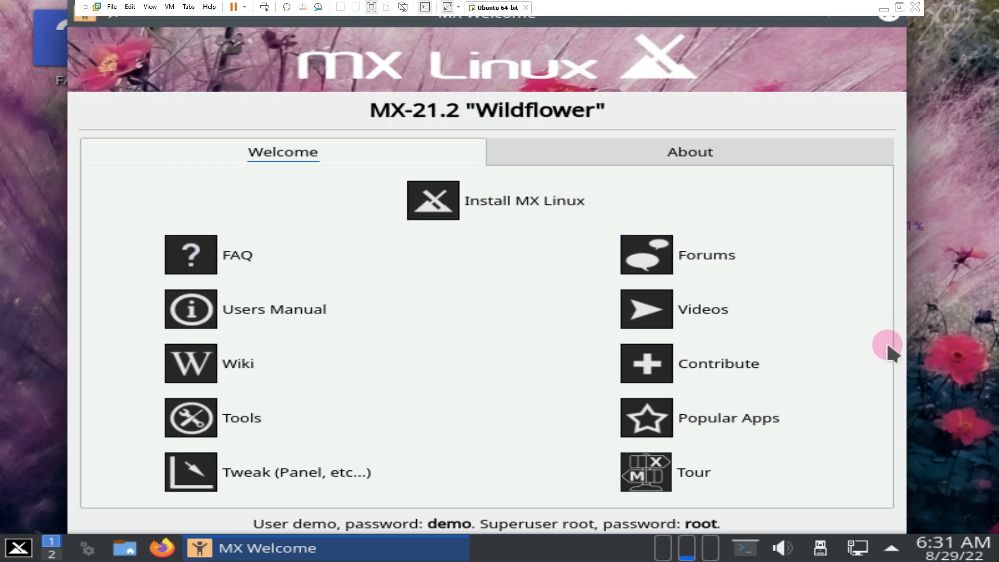
Request the Quick-System-Info full report from the About page, and launch Tweak from the Welcome page
click(652, 156)
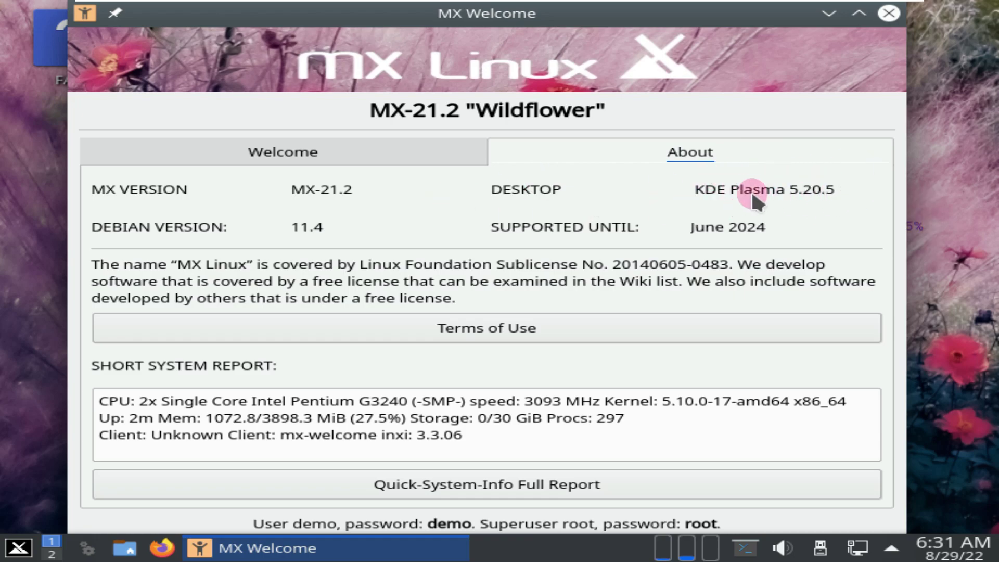
click(483, 484)
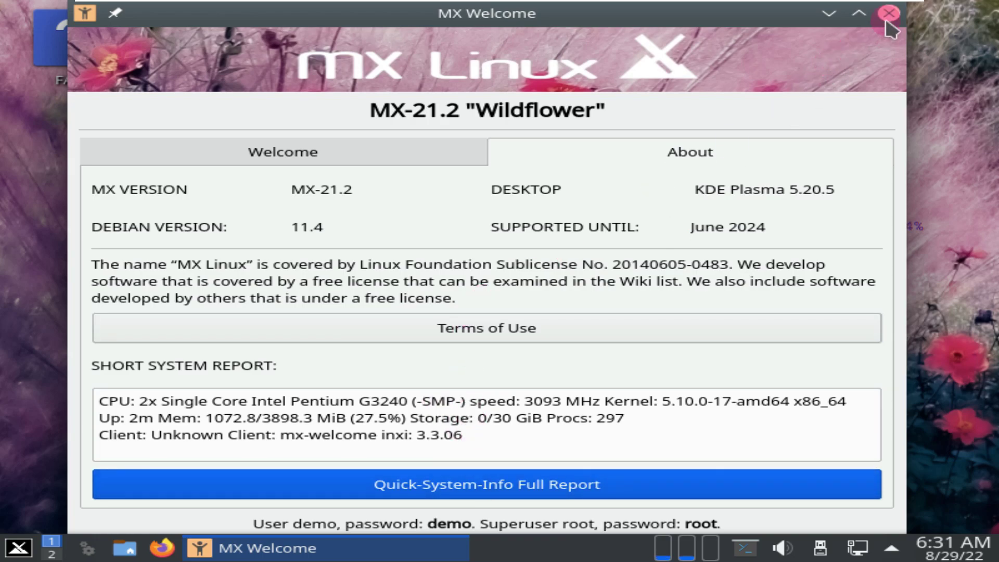
click(457, 147)
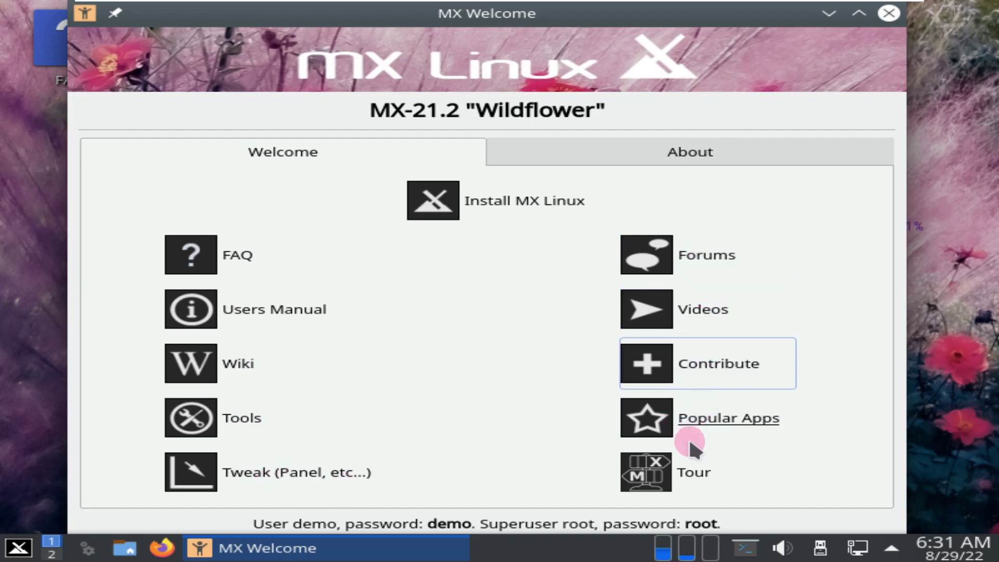
click(317, 468)
Maximize the Quick System Info window, examine the hardware and repository report through to its end, and close it
drag(573, 52, 640, 90)
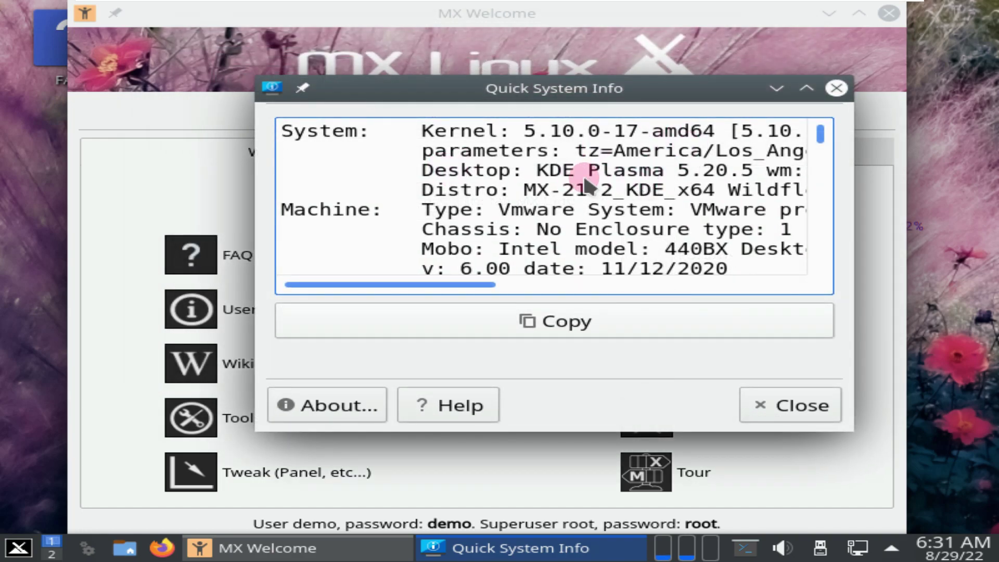
click(807, 89)
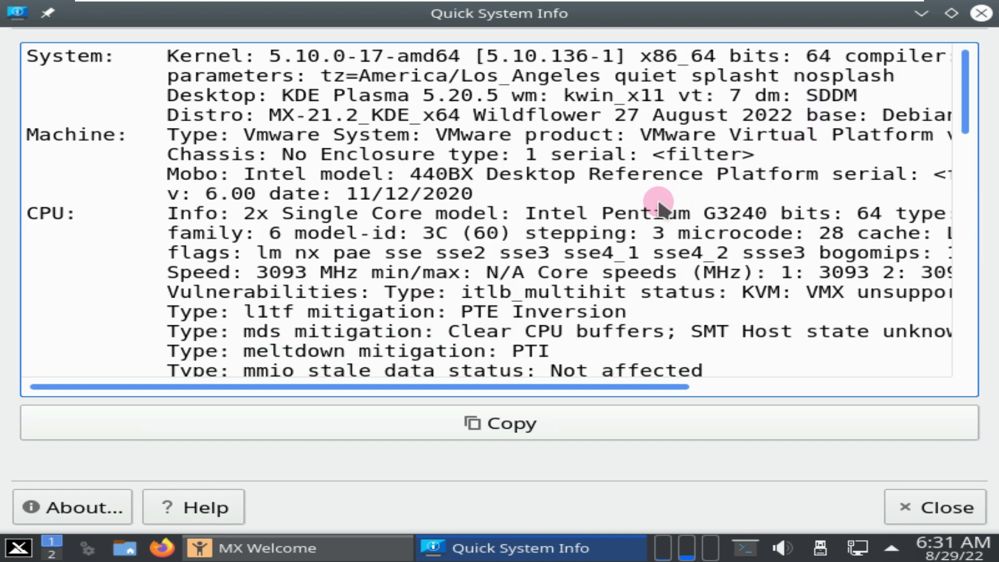
drag(269, 110, 371, 106)
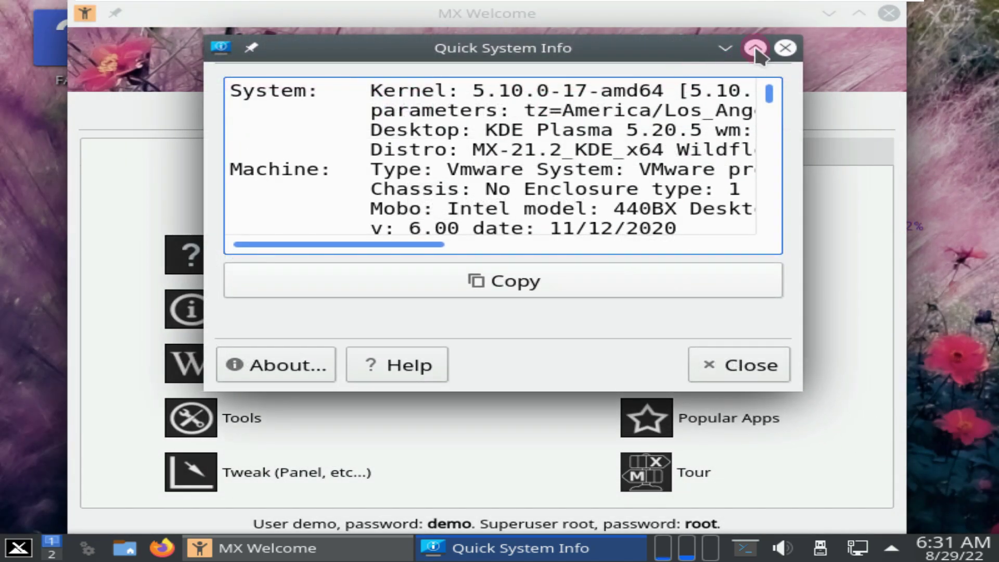
click(755, 48)
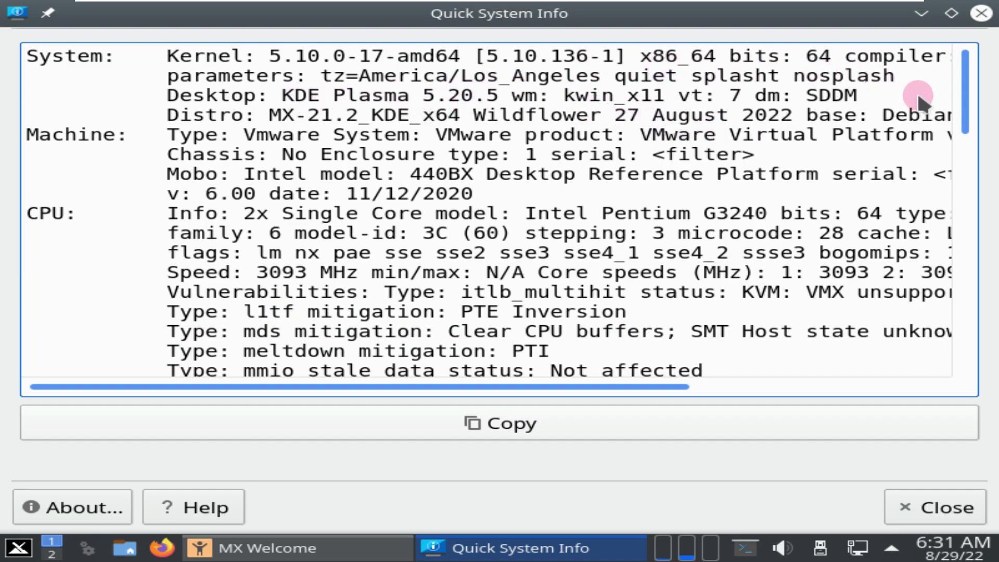
drag(622, 383, 547, 417)
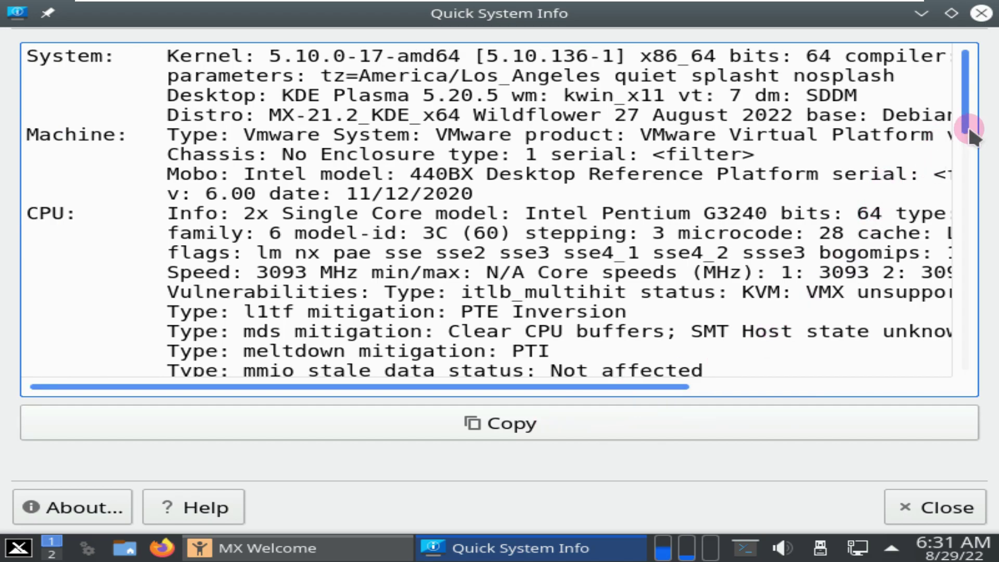
drag(969, 130, 983, 392)
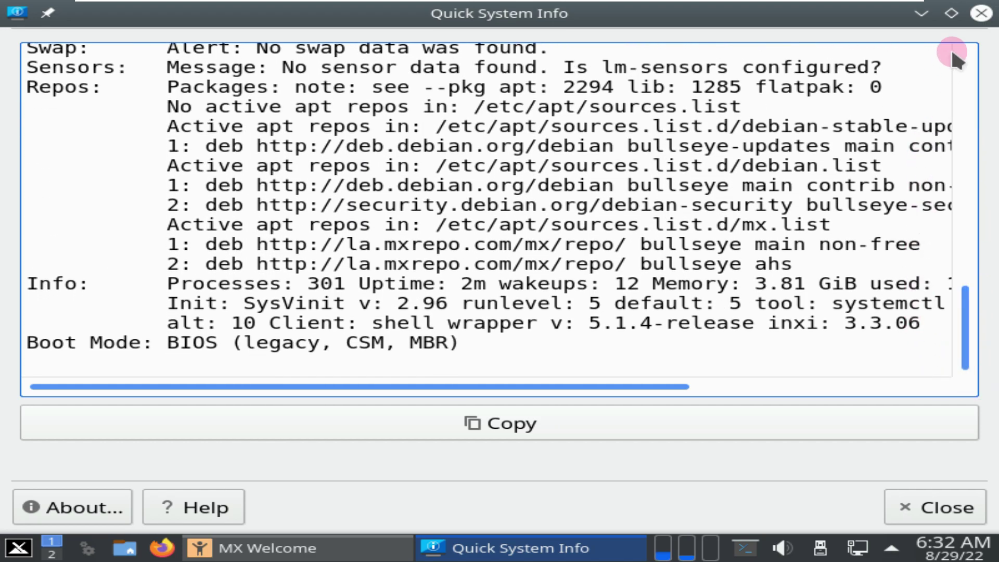
click(981, 13)
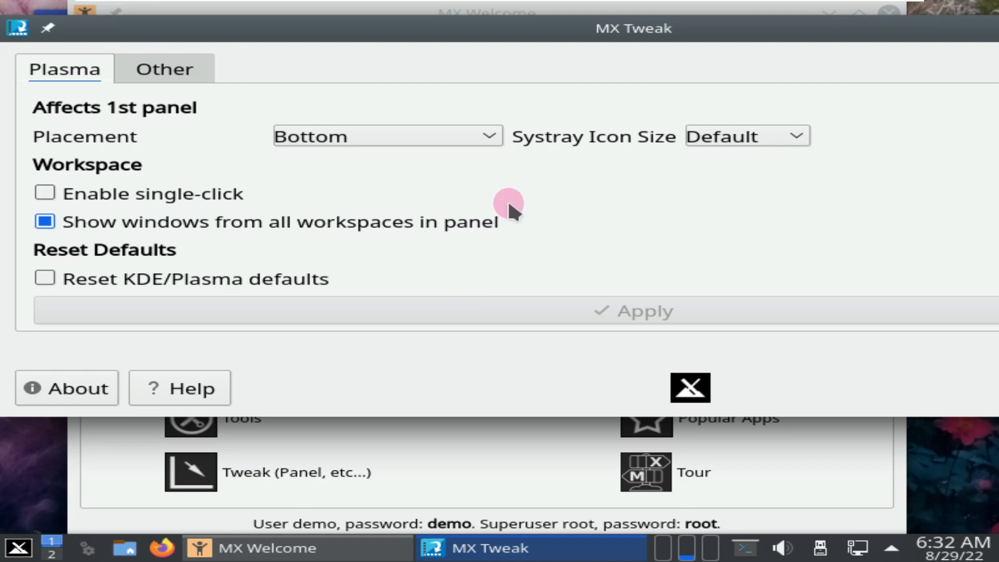
Examine the Other options in MX Tweak and close the MX Tweak window
click(165, 70)
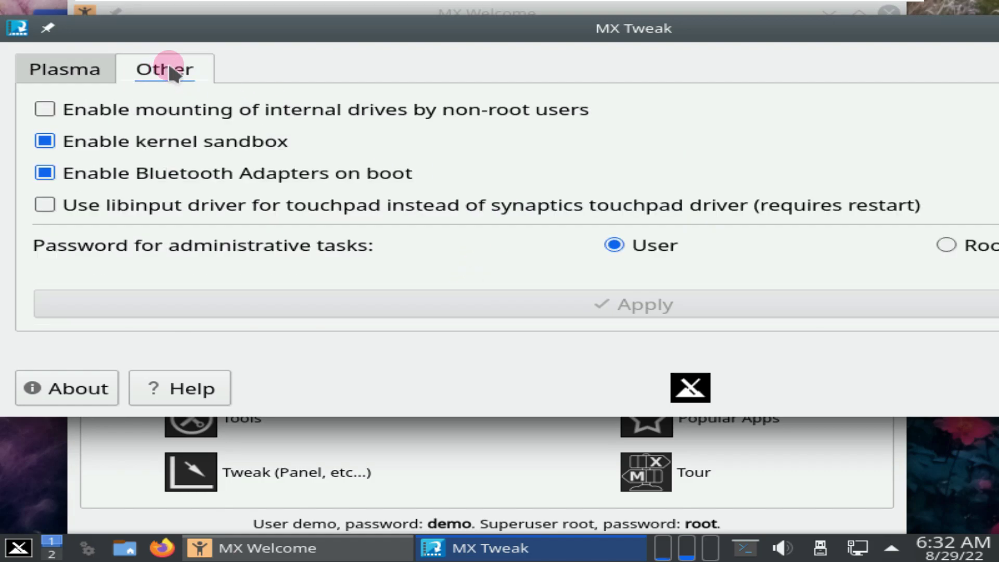
drag(774, 45, 449, 103)
click(913, 95)
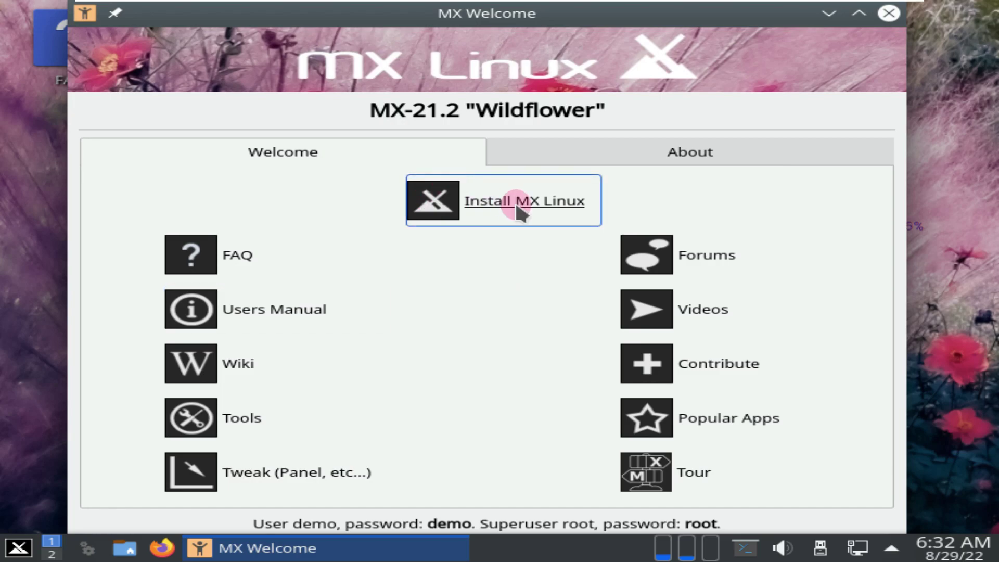
Start the MX Linux installer and close the MX Welcome window
click(888, 14)
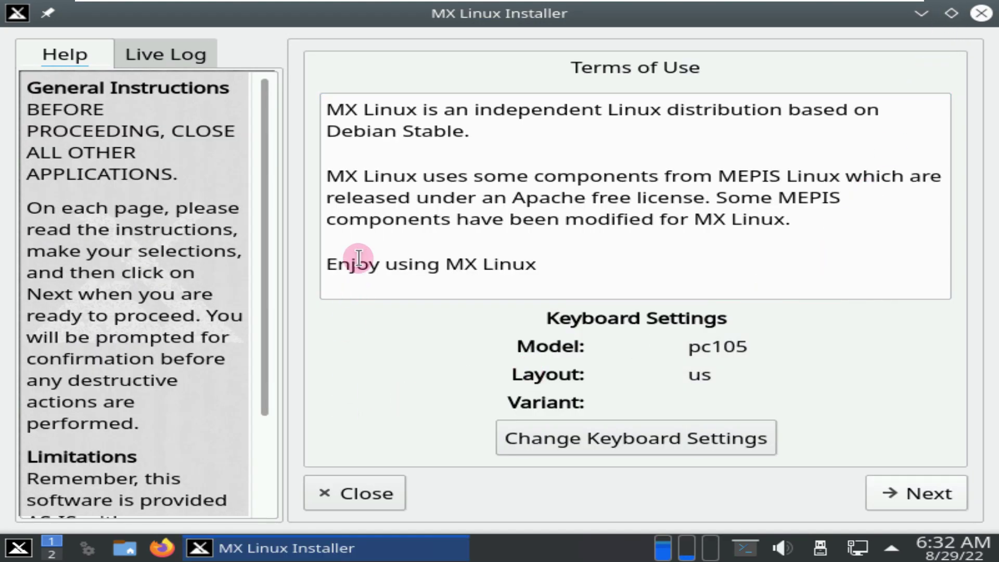
Read the installer's general instructions and limitations, and switch to the live log
scroll(243, 328, down, 2)
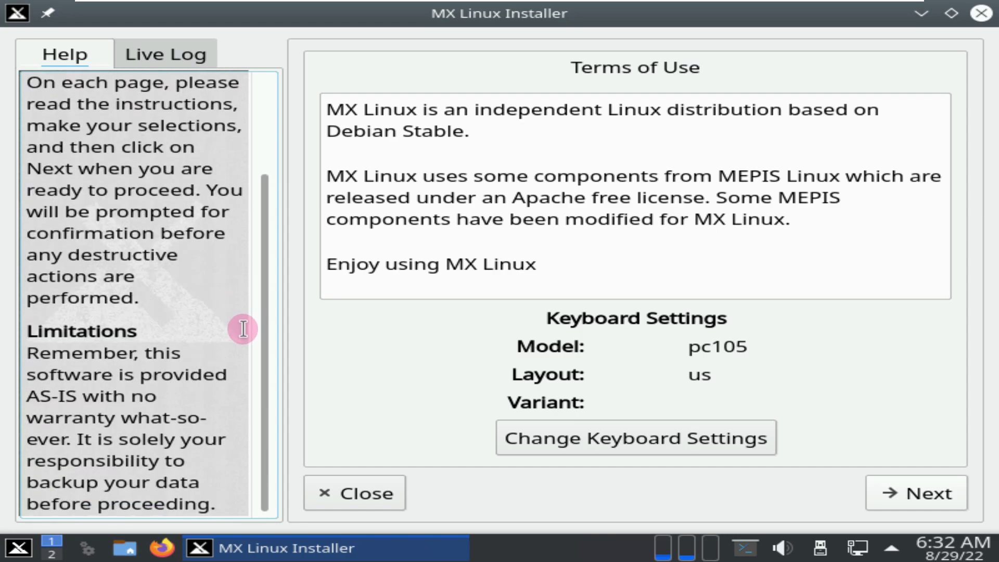
scroll(243, 330, up, 2)
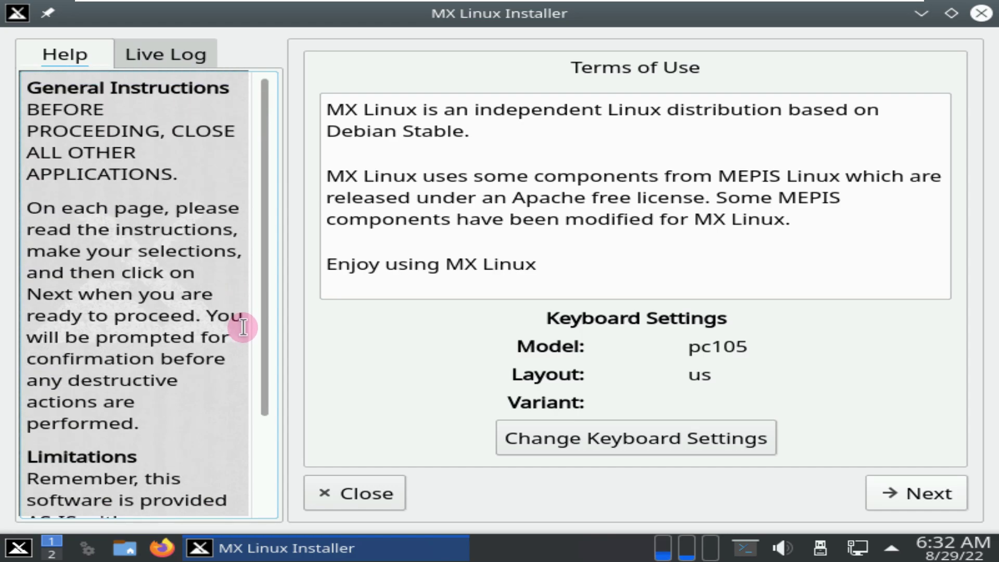
click(175, 64)
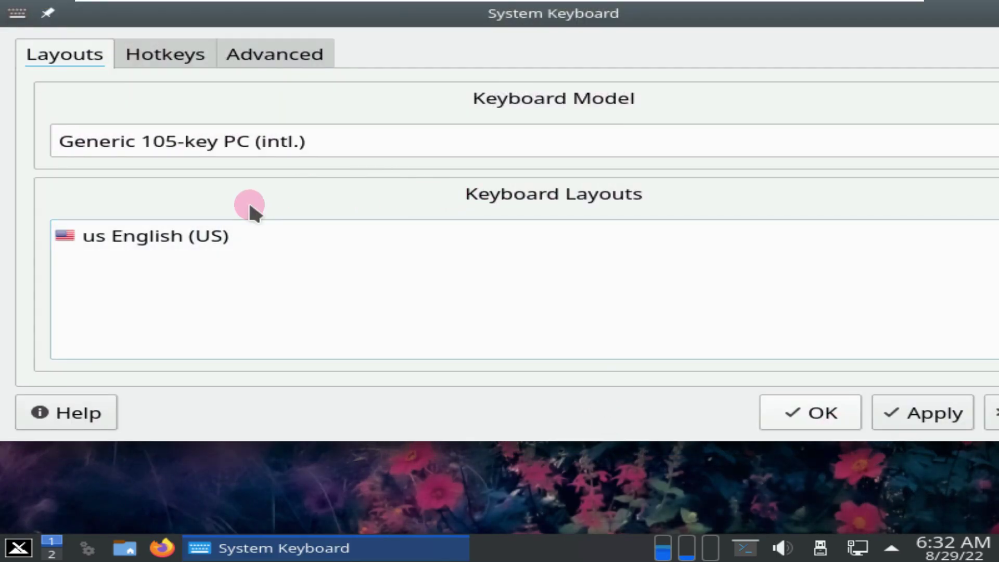
Browse the layouts that can be added in the installer's keyboard settings, cancel the selection, and close the settings
double_click(687, 21)
click(931, 238)
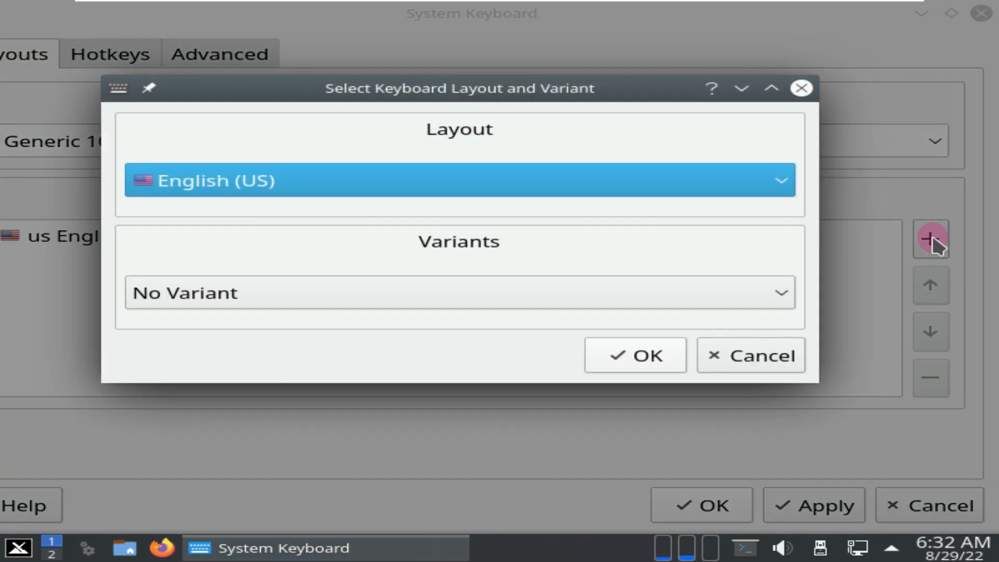
click(536, 177)
scroll(536, 359, down, 20)
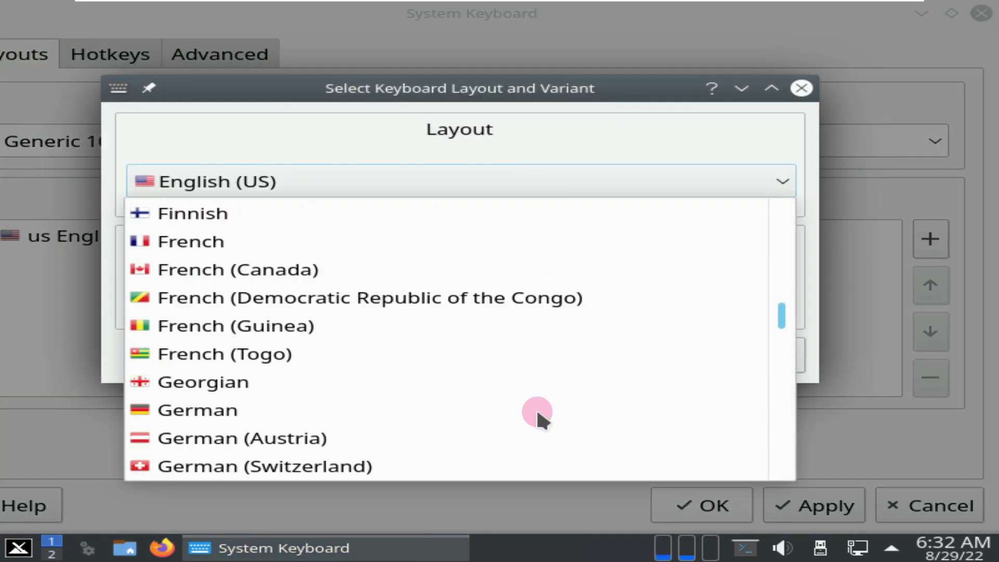
click(800, 89)
click(800, 90)
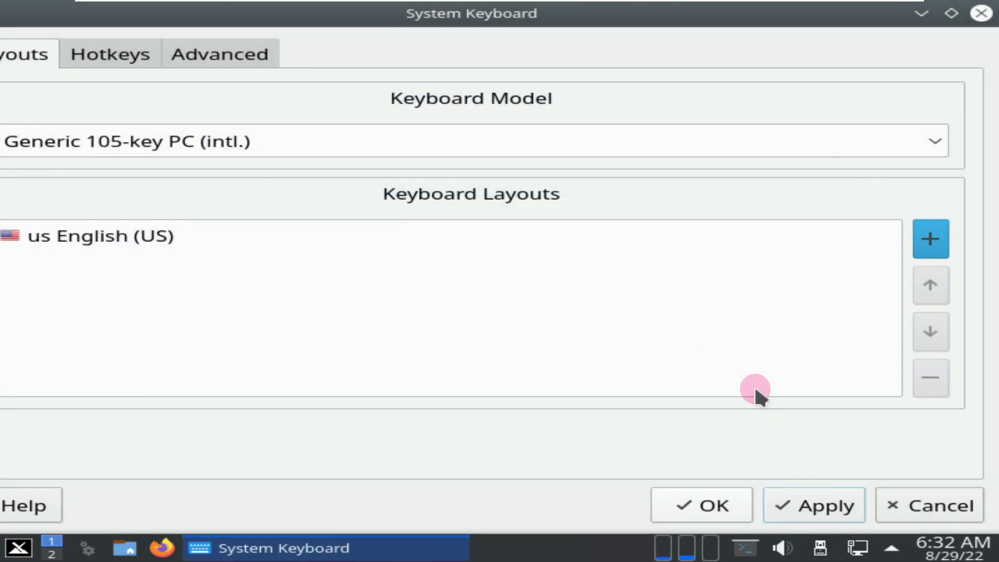
click(710, 500)
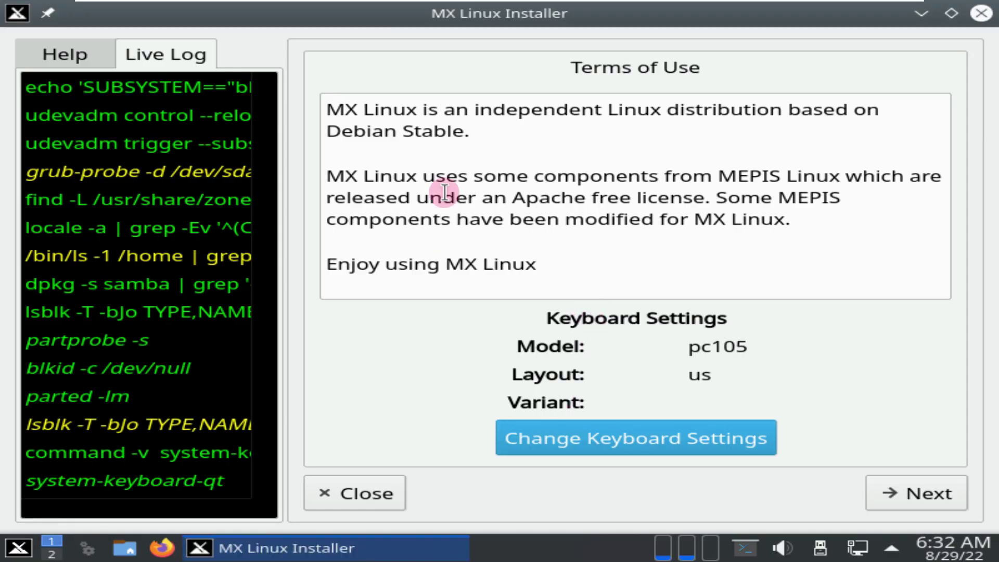
Review the installation type options, keeping disk sda (30.0 GB) and the regular install using the entire disk selected
click(889, 487)
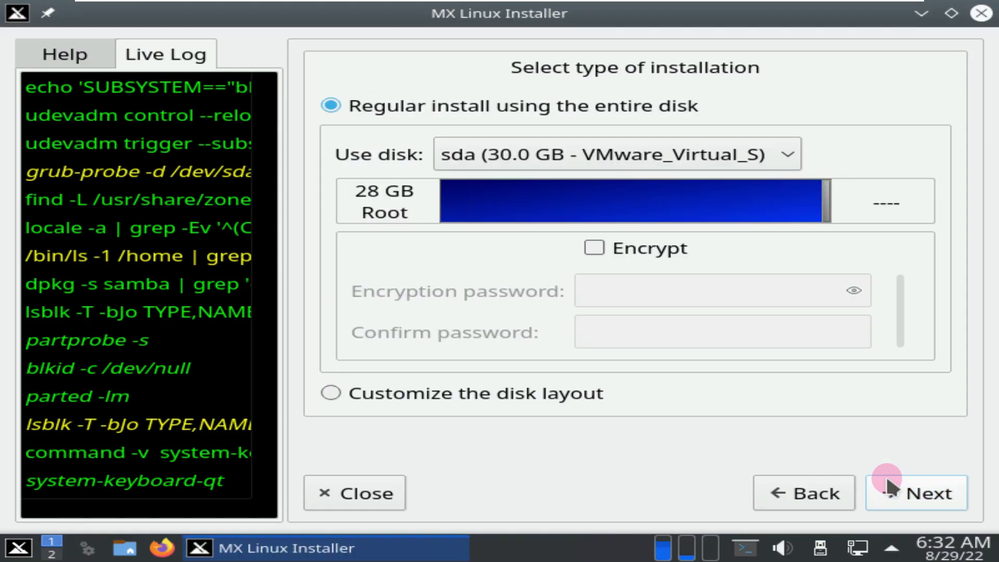
click(714, 139)
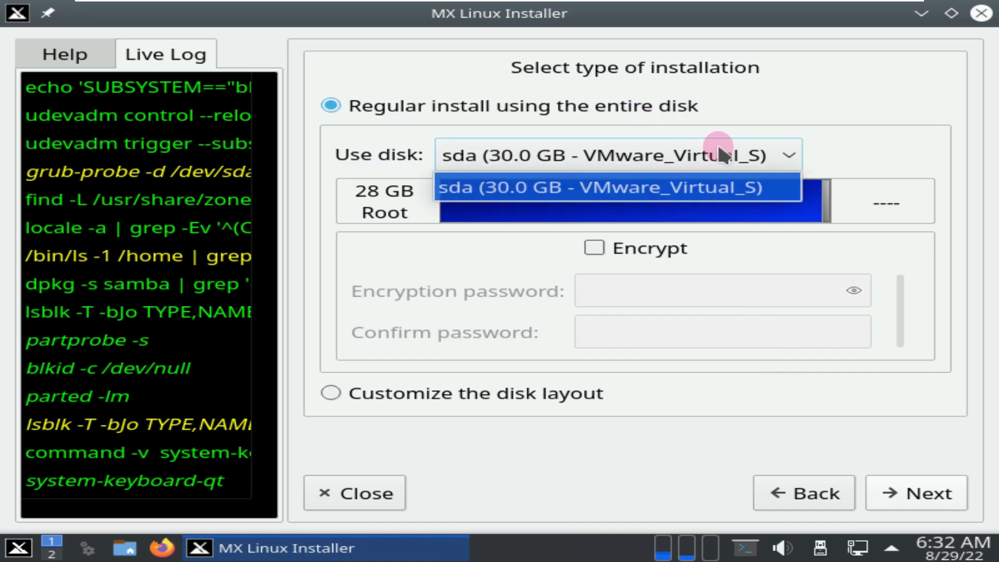
click(572, 187)
click(436, 404)
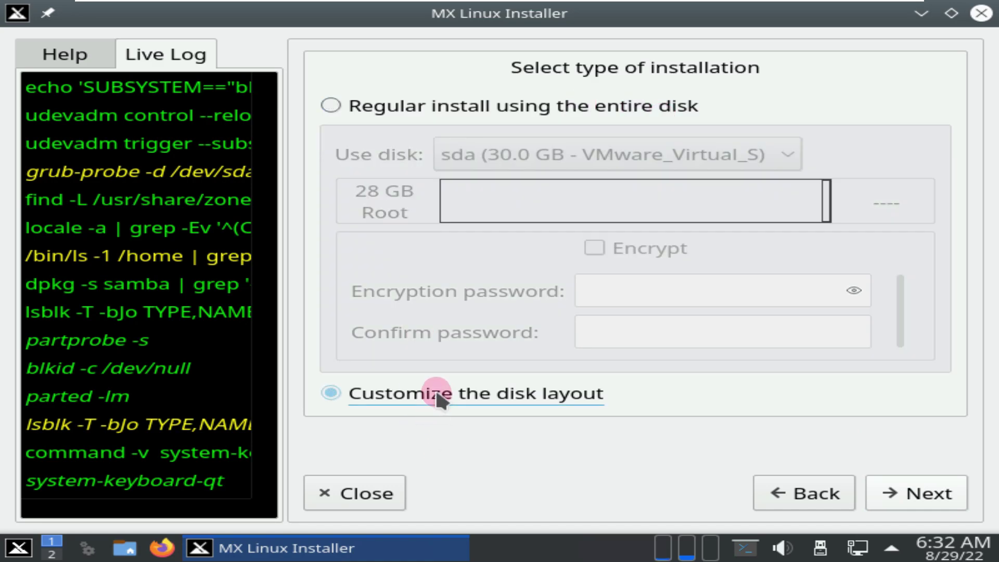
click(389, 112)
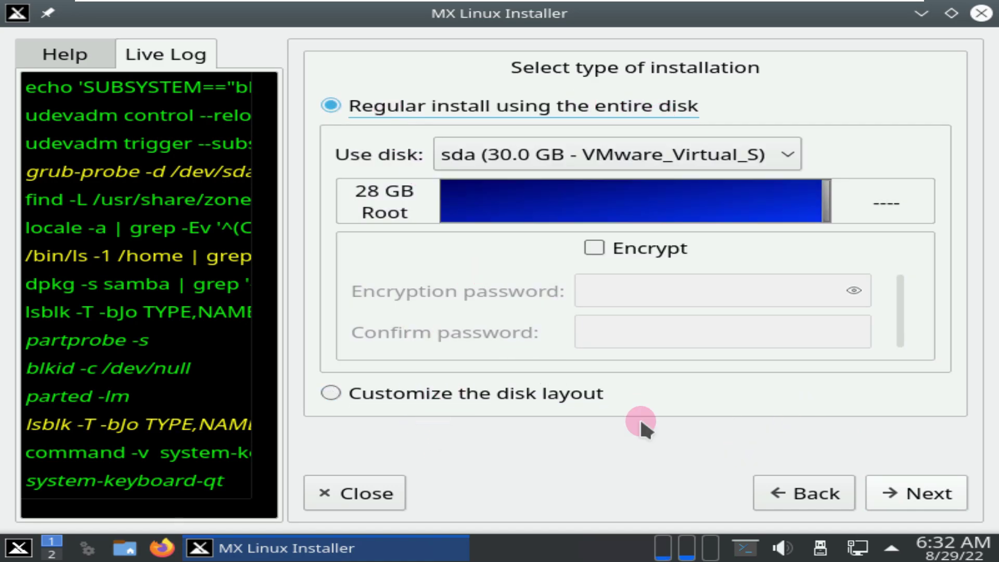
Bring up the confirmation for formatting the entire disk sda, dismiss it, and close the MX Linux installer
click(896, 495)
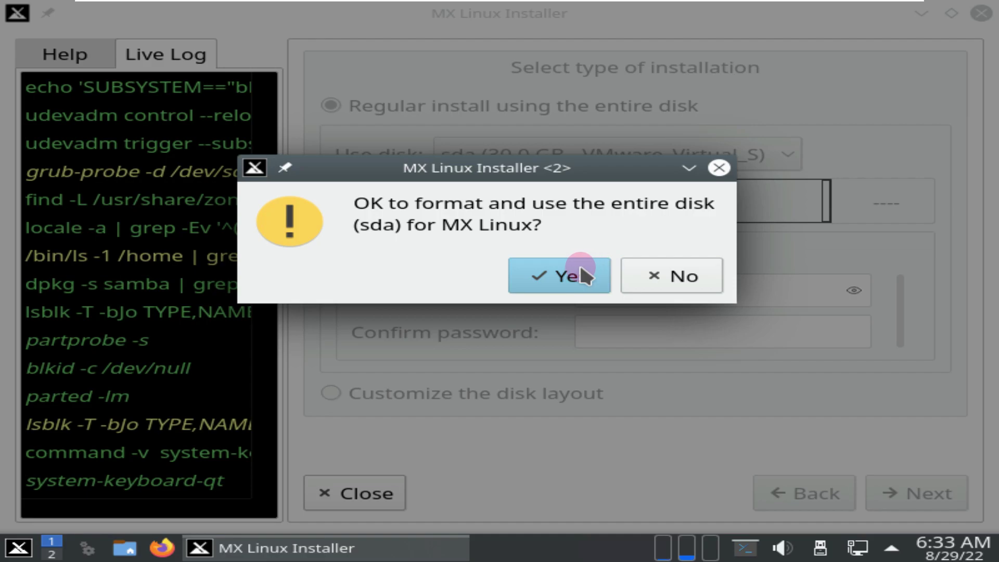
click(720, 167)
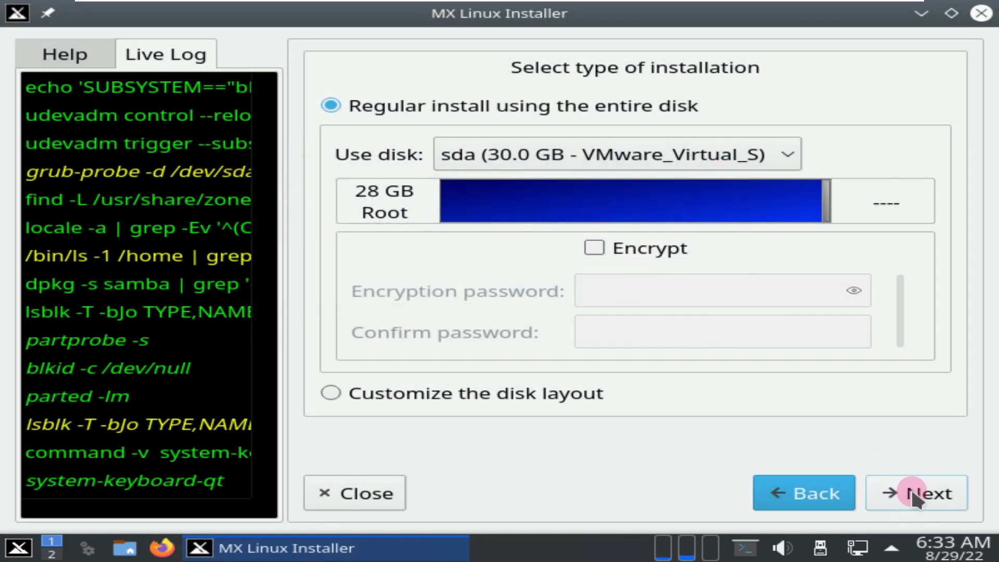
click(982, 14)
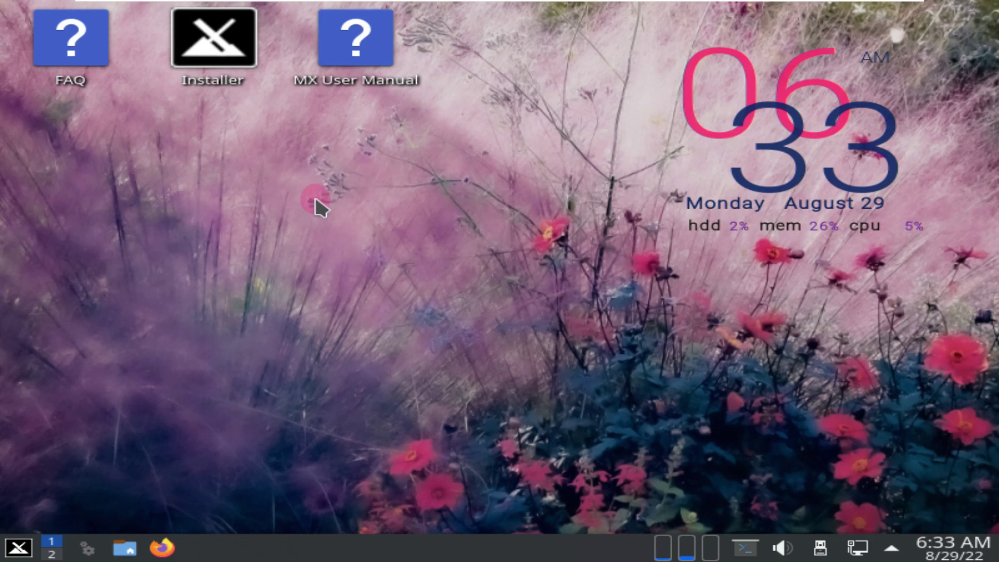
Open System Monitor and examine the process table to its end, plus the CPU, memory and network history graphs
click(706, 550)
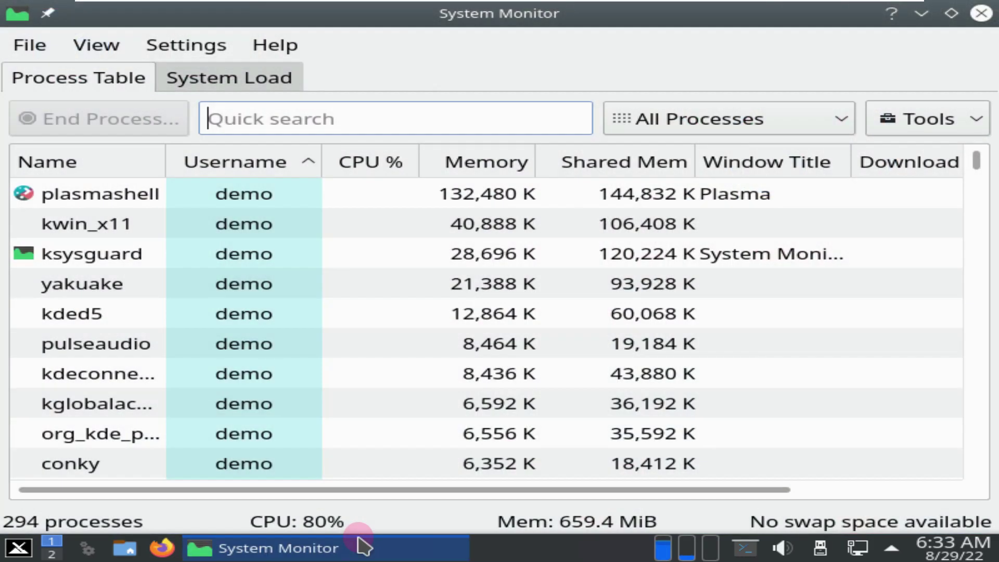
drag(973, 167, 972, 482)
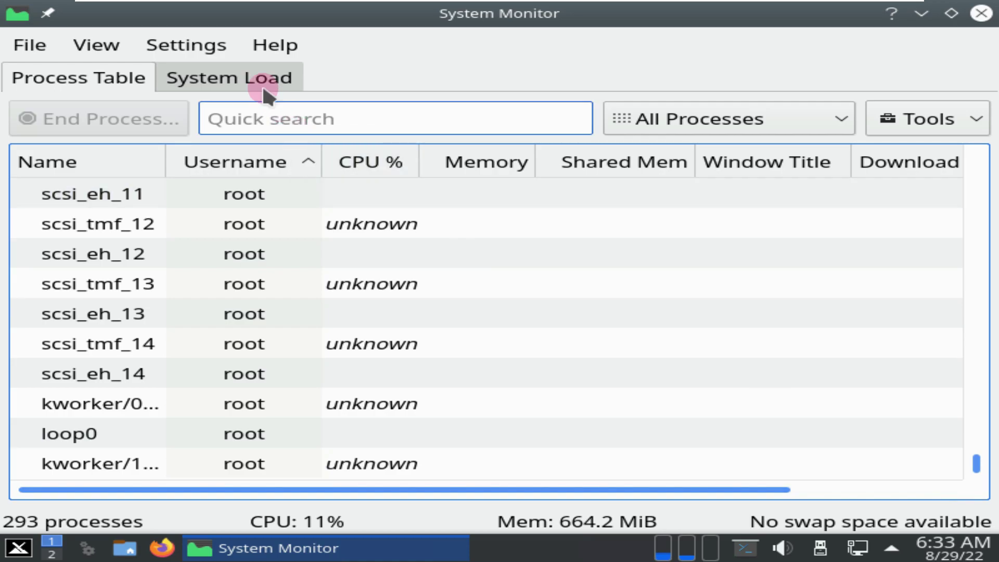
click(263, 83)
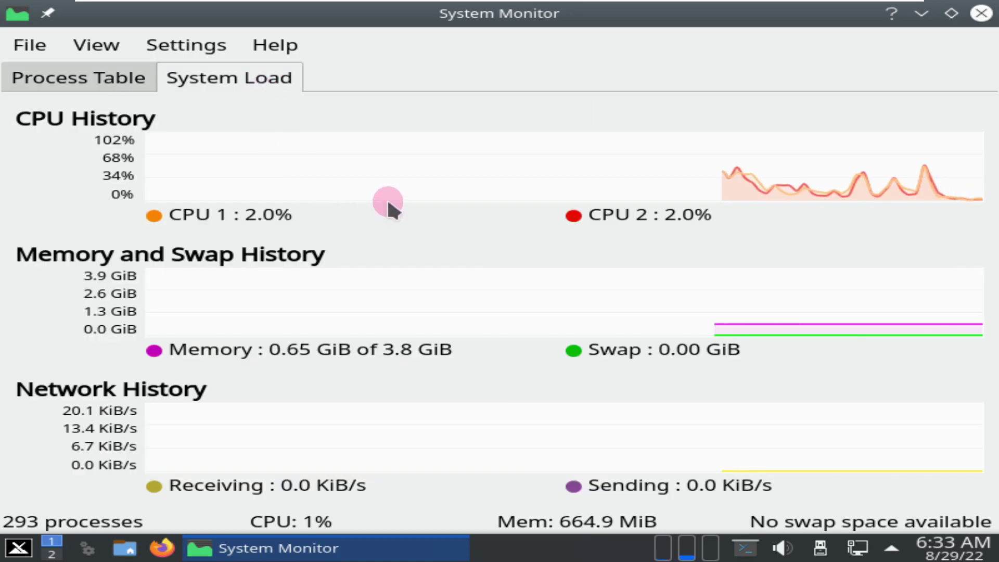
mouse_move(388, 204)
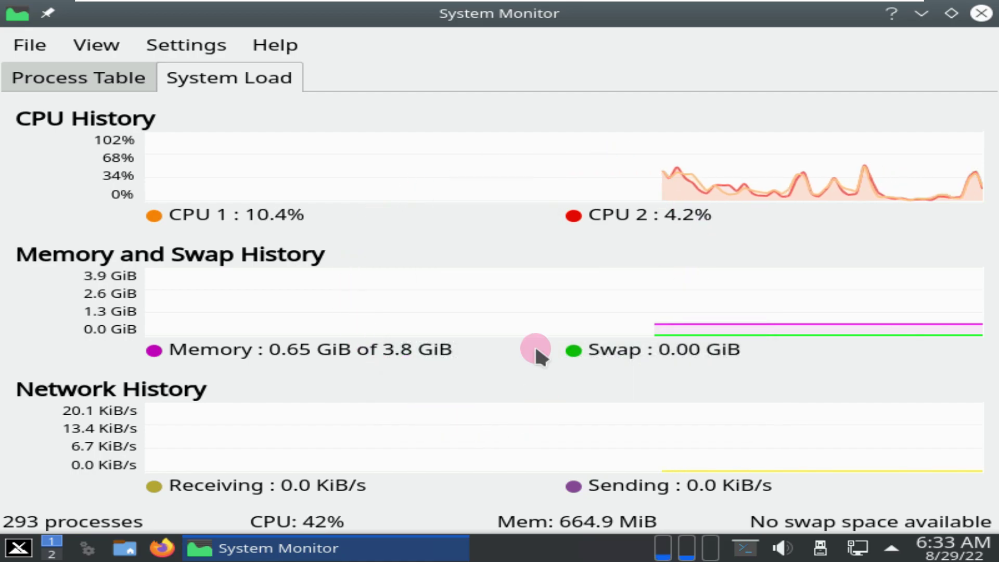
View the version and license information about System Monitor, and close the information dialog
click(275, 45)
click(307, 250)
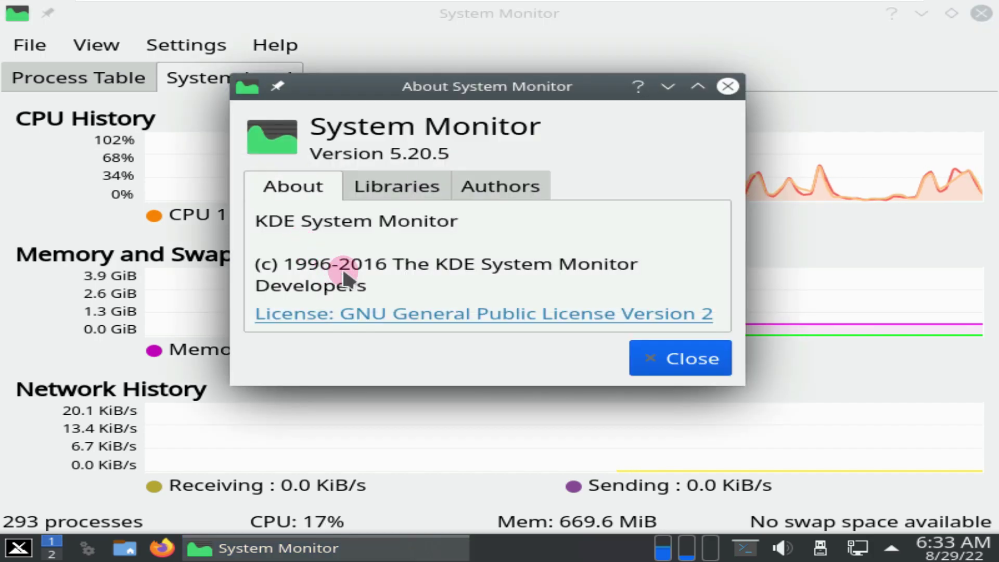
click(653, 360)
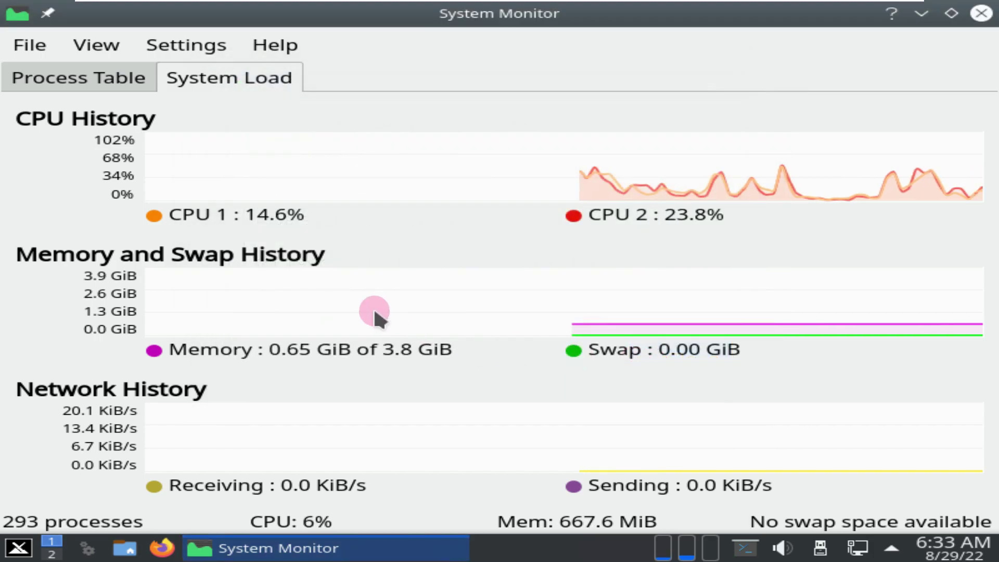
Look through the commands System Monitor offers and close its window
click(38, 44)
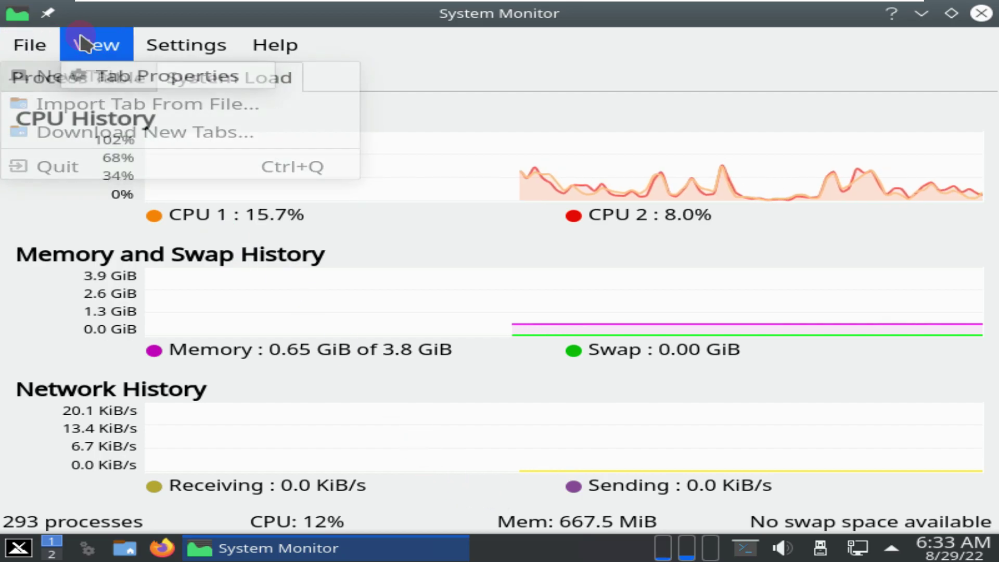
mouse_move(263, 39)
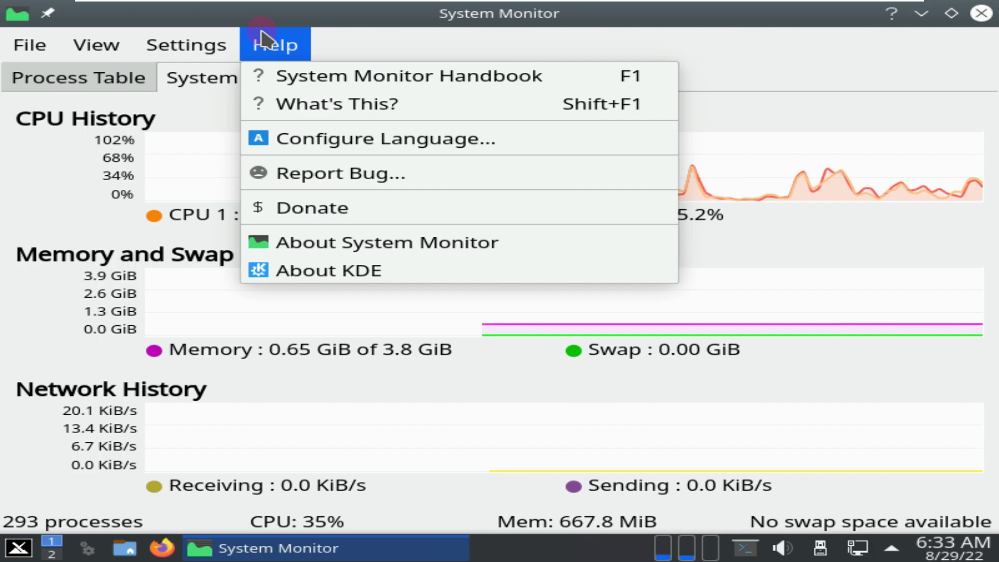
click(990, 15)
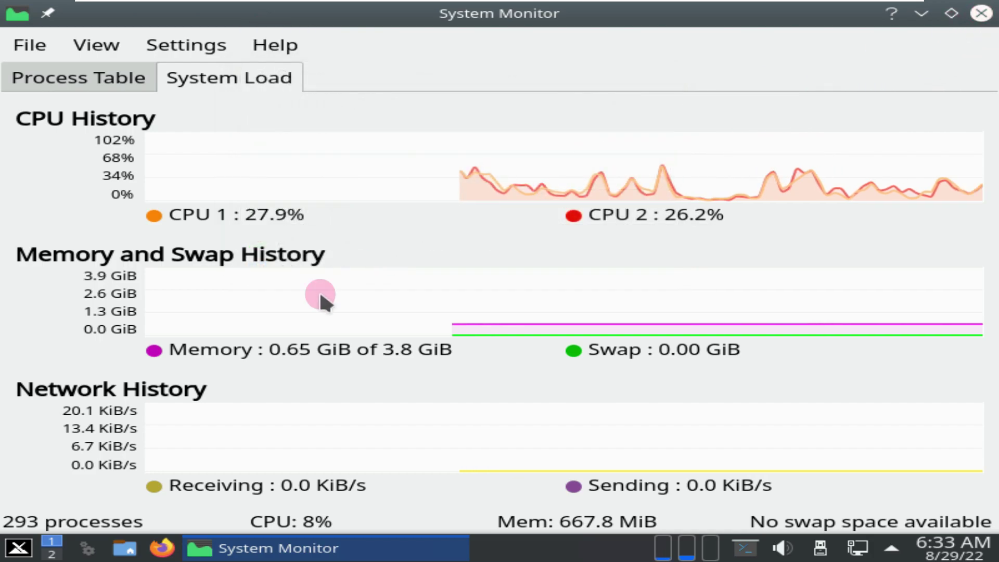
click(979, 16)
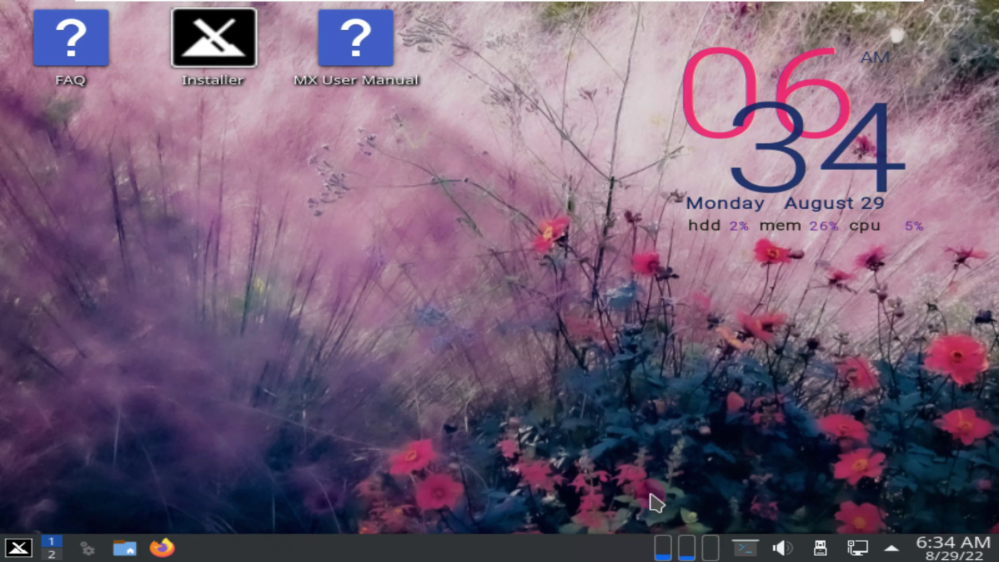
Open the drop-down terminal and run neofetch to display the system summary
click(745, 547)
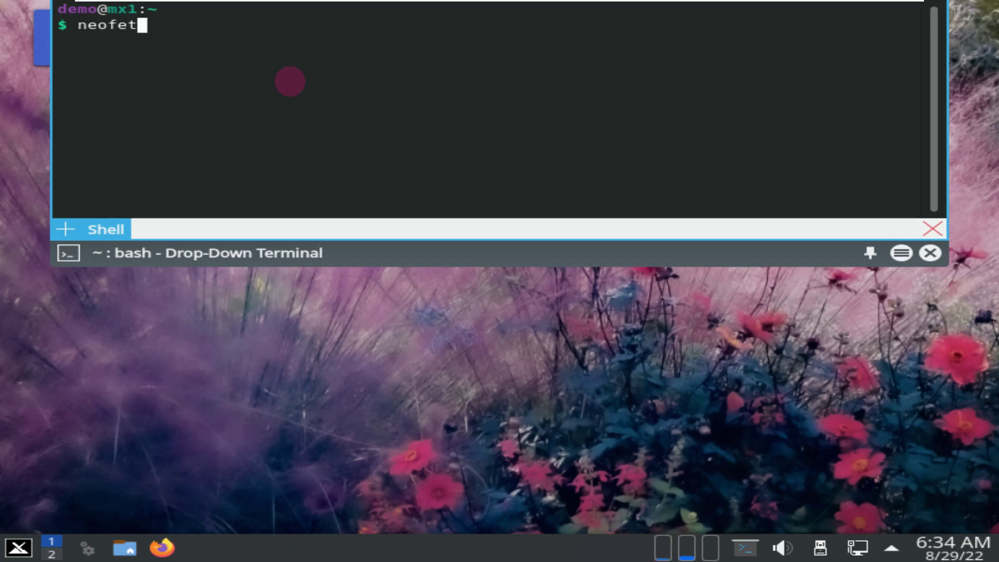
text(neofetch)
key(Return)
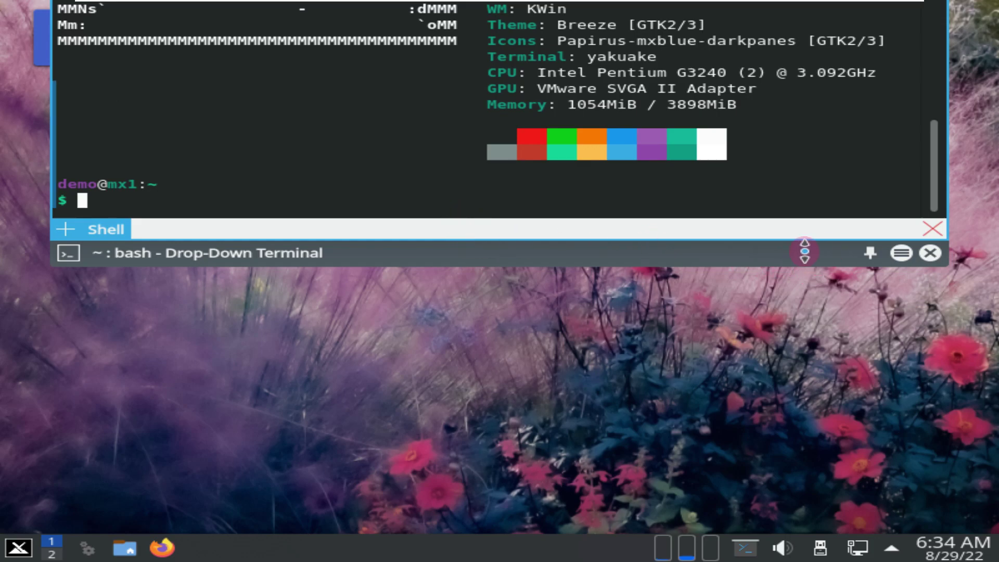
Add two more shell sessions to the drop-down terminal, view the session options, and quit Yakuake with all its sessions
double_click(634, 234)
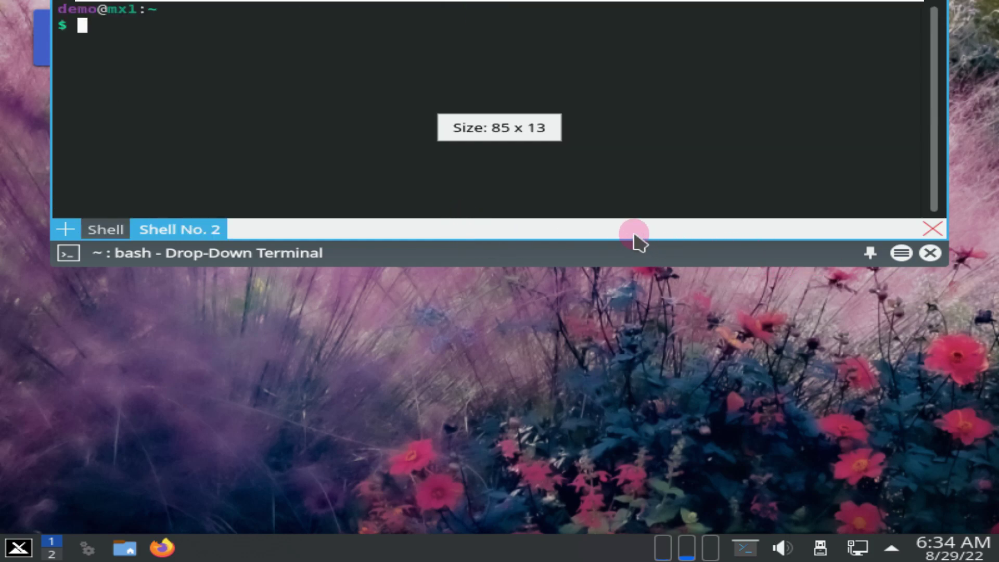
double_click(634, 234)
click(307, 236)
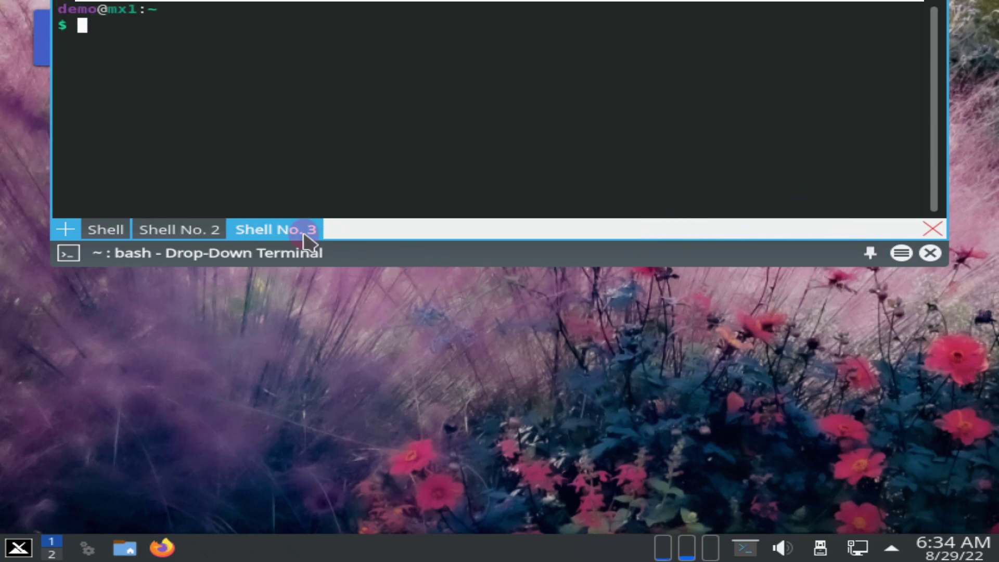
right_click(307, 237)
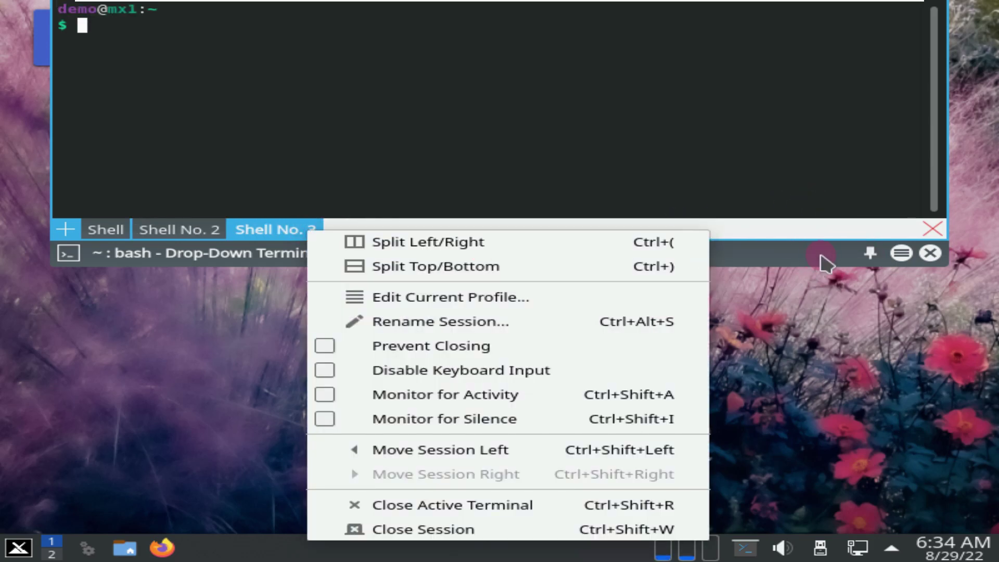
click(936, 261)
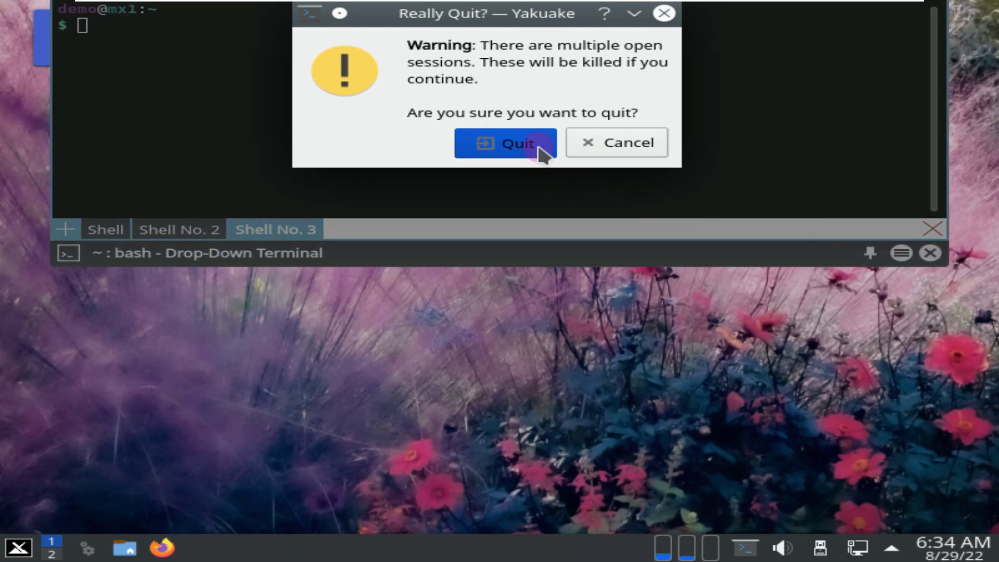
click(539, 150)
Run neofetch in a maximized Konsole window
click(20, 546)
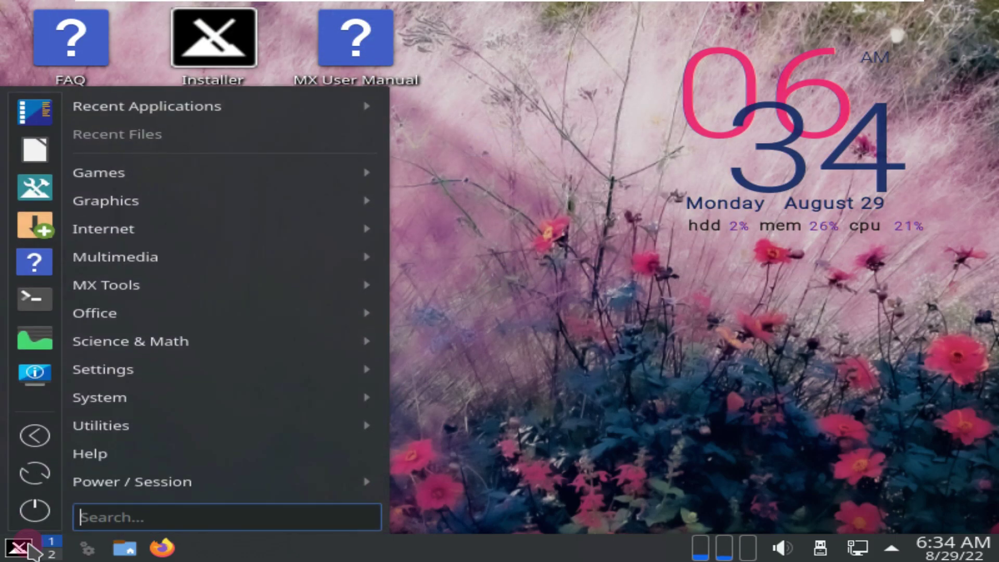
click(38, 300)
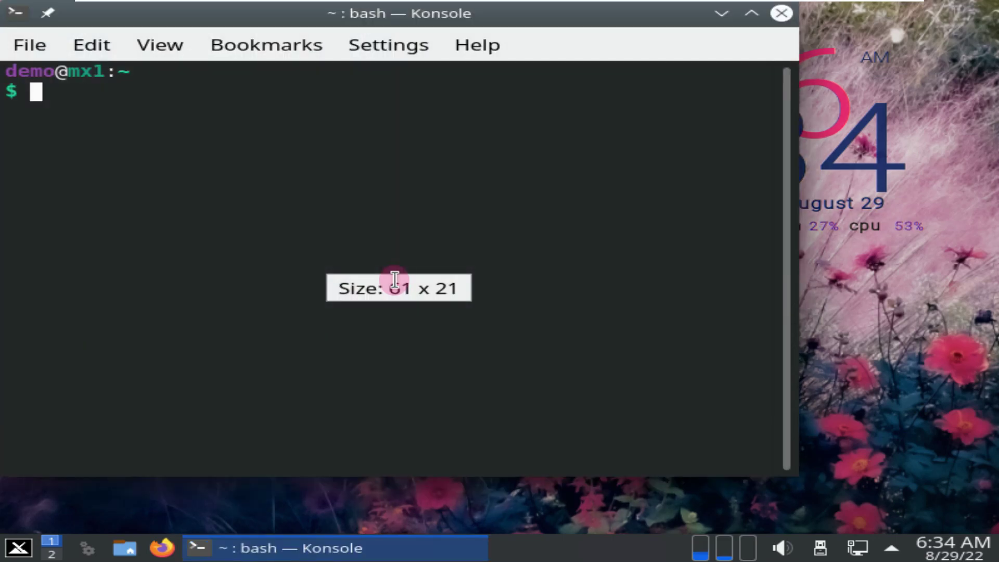
click(752, 14)
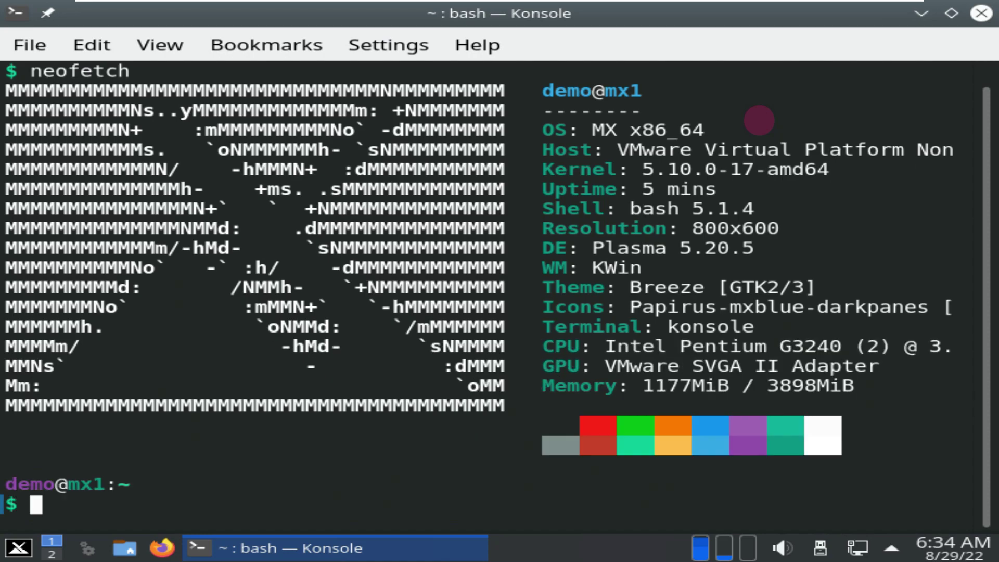
Display the distribution release text by running cat /etc/issue
text(cat /etc/iss)
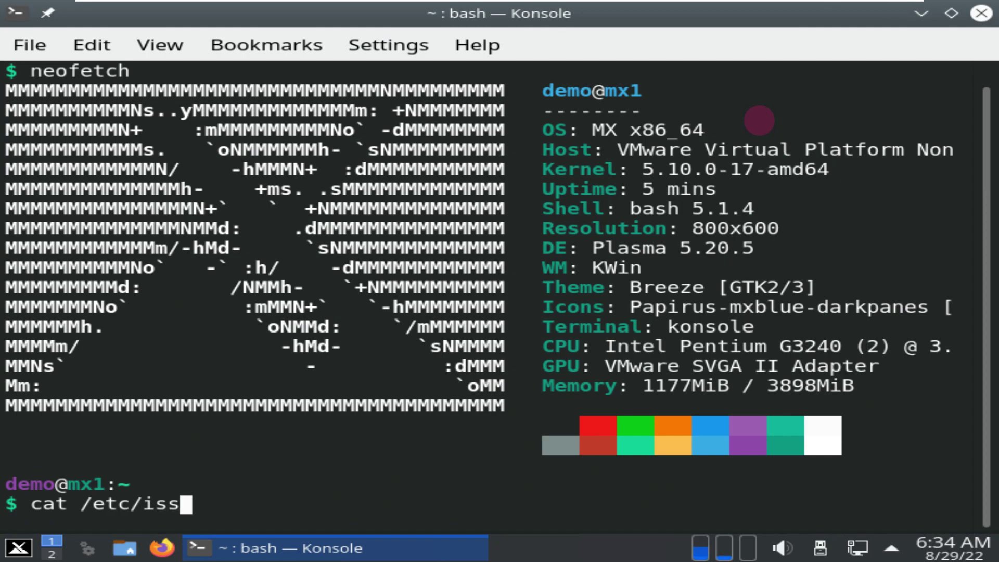
text(ue)
key(Return)
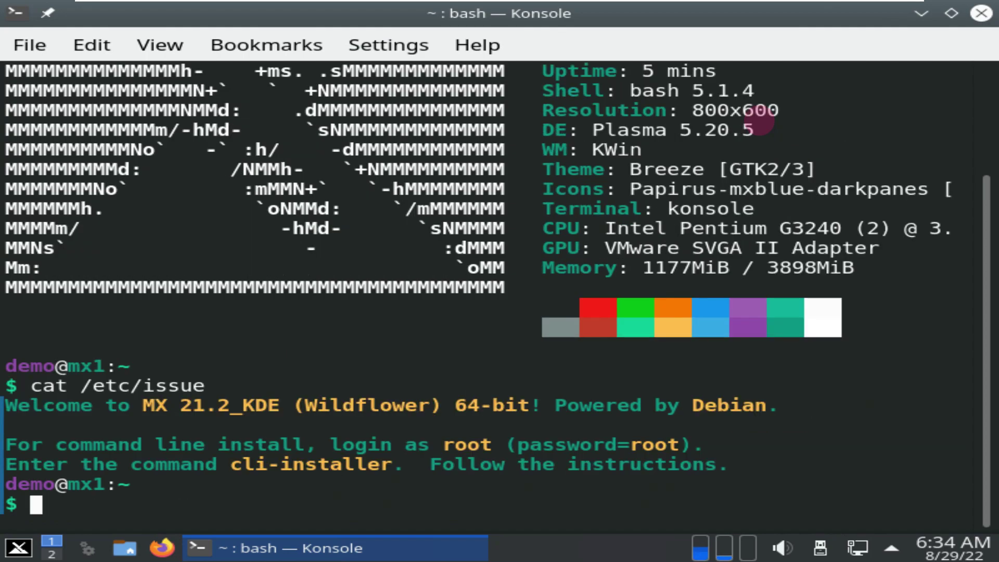
Display the graphics hardware and driver details by running inxi -G
text(inxi -)
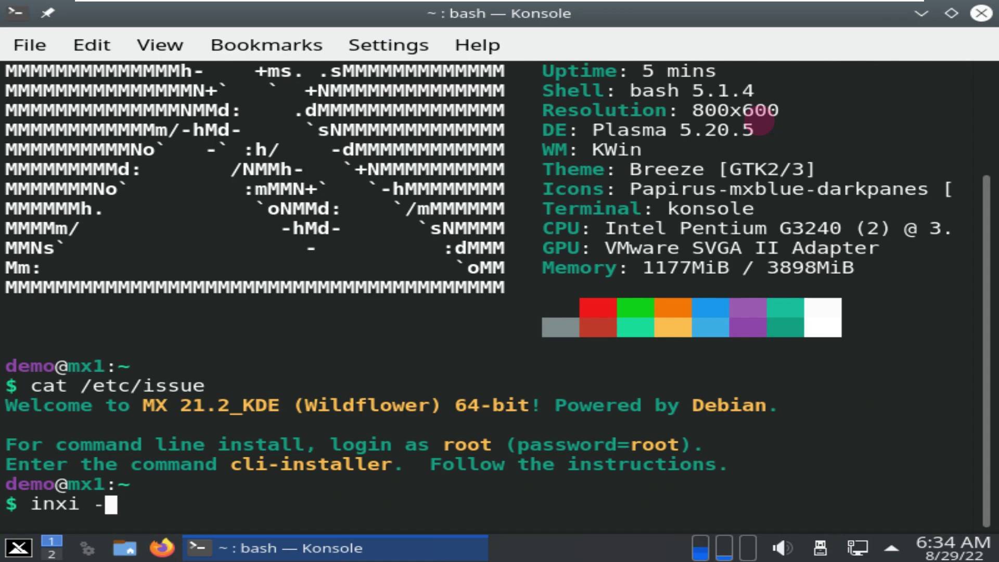
text(G)
key(Return)
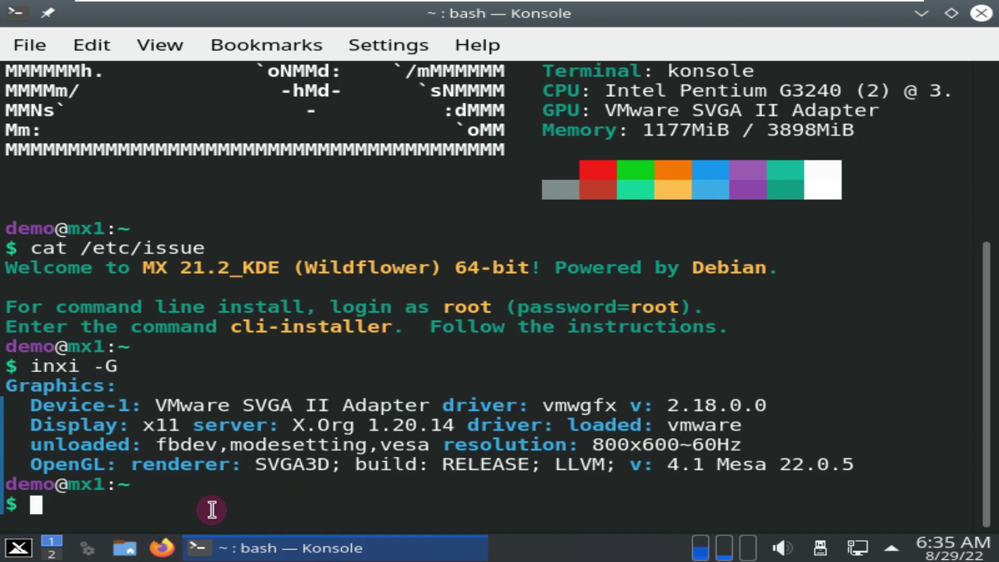
Run lscpu and review its processor report from the architecture line through the flags
text(l)
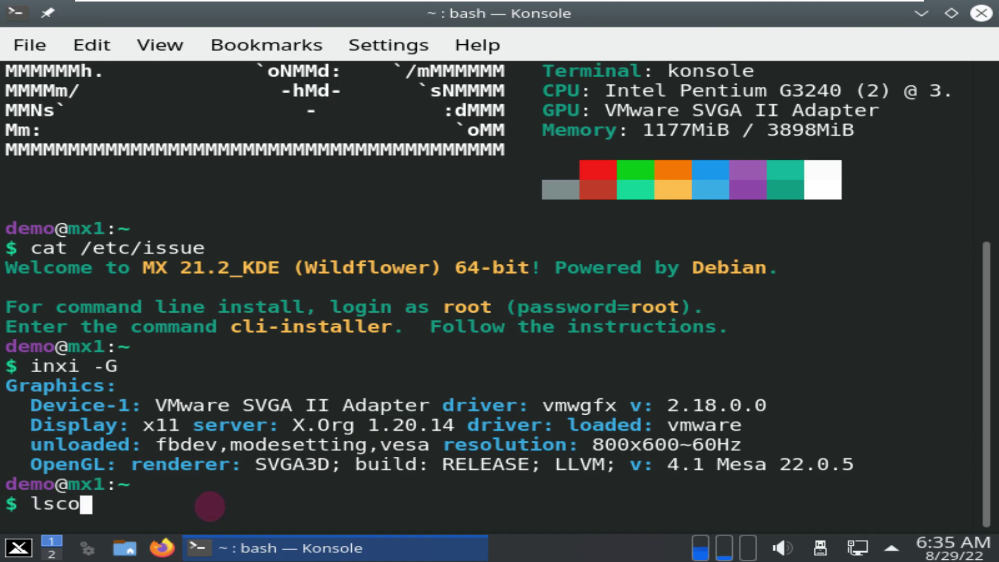
text(scpu)
key(Return)
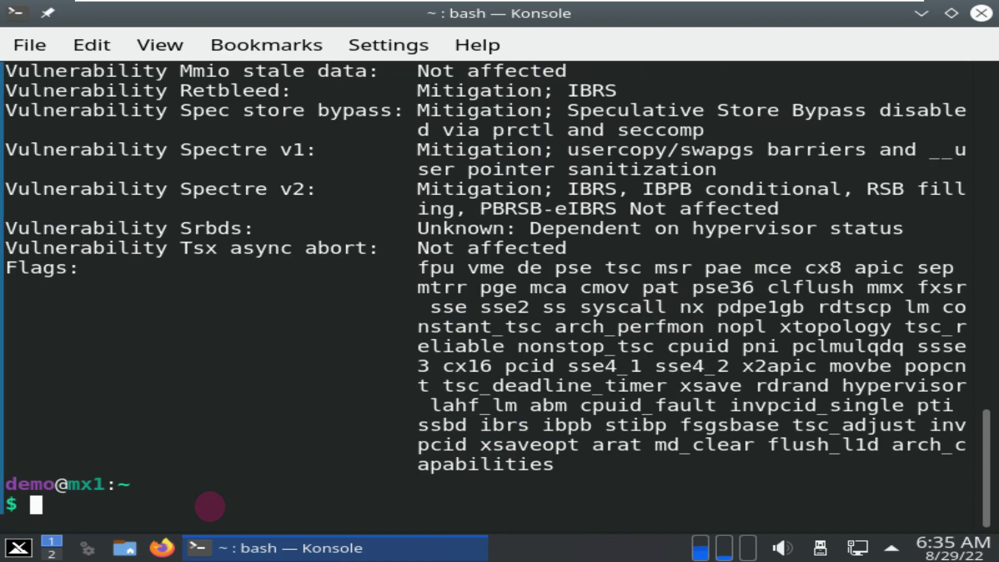
scroll(210, 506, up, 15)
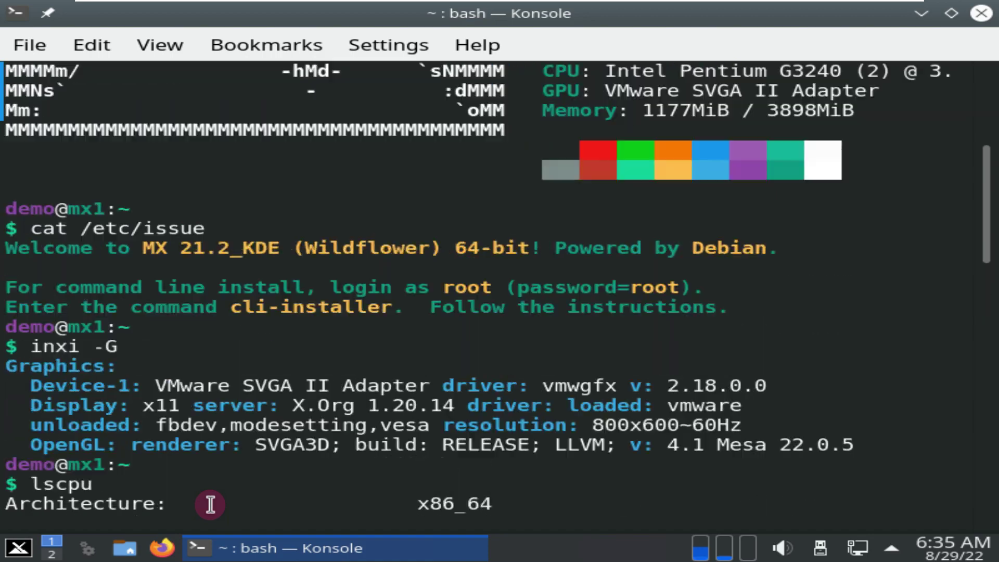
scroll(211, 504, down, 9)
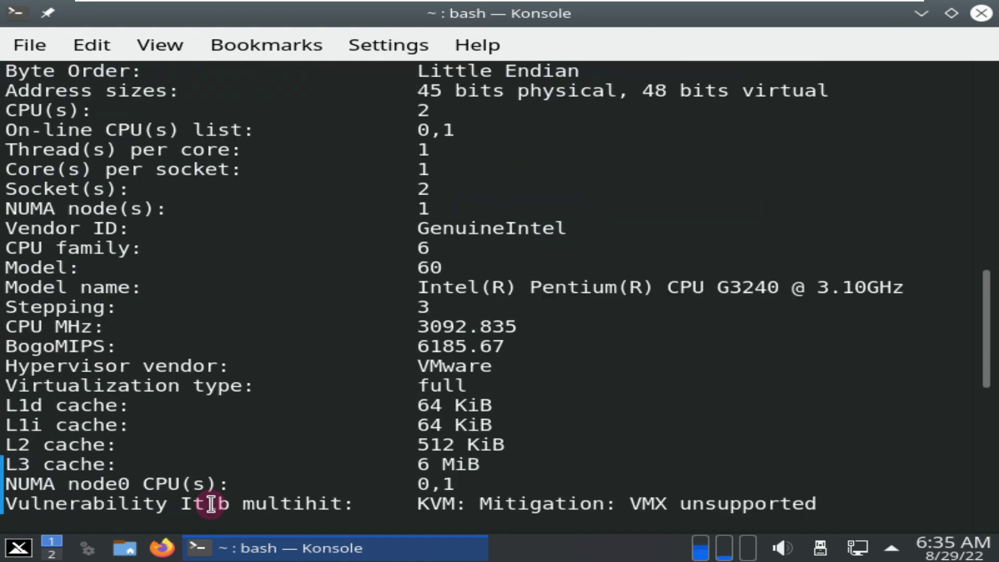
scroll(211, 504, down, 9)
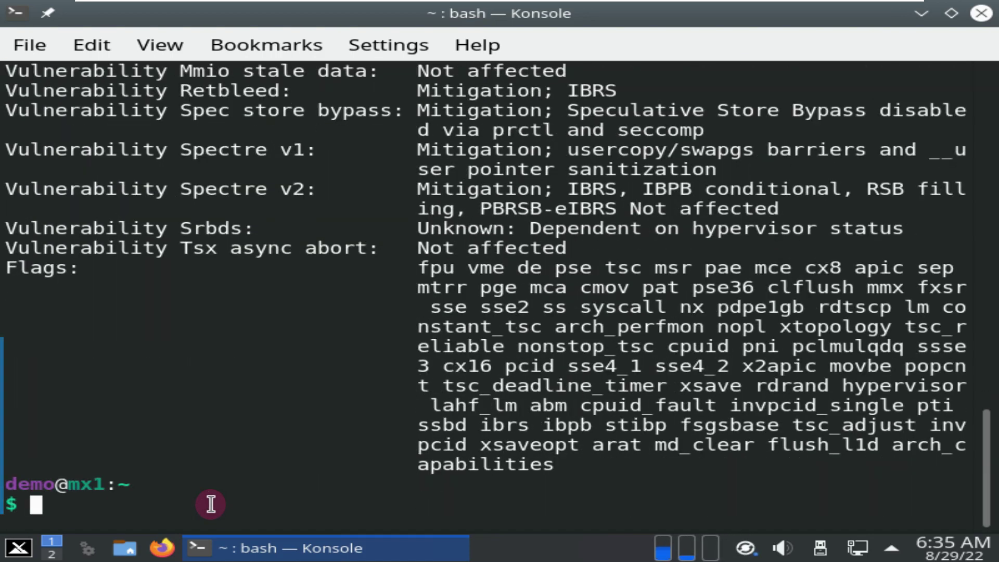
Display the full system identification and the kernel release with uname -a and uname -r
text(una)
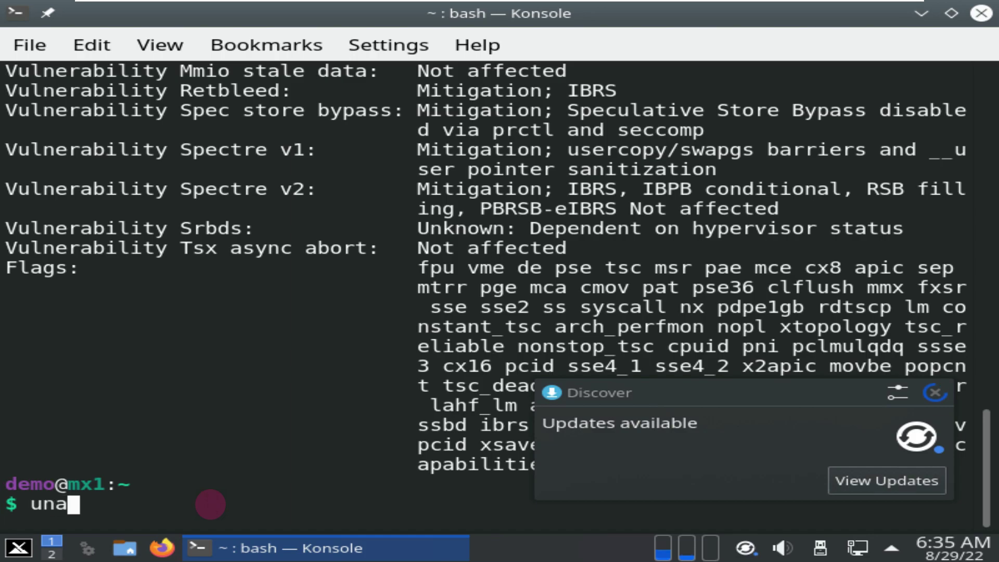
text(me -a)
key(Return)
text(u)
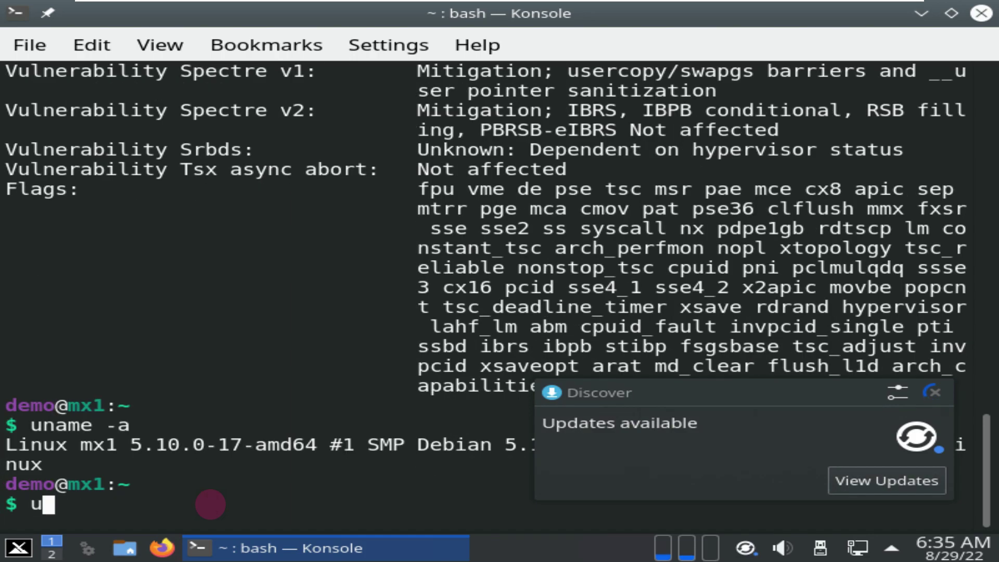
text(name -r)
key(Return)
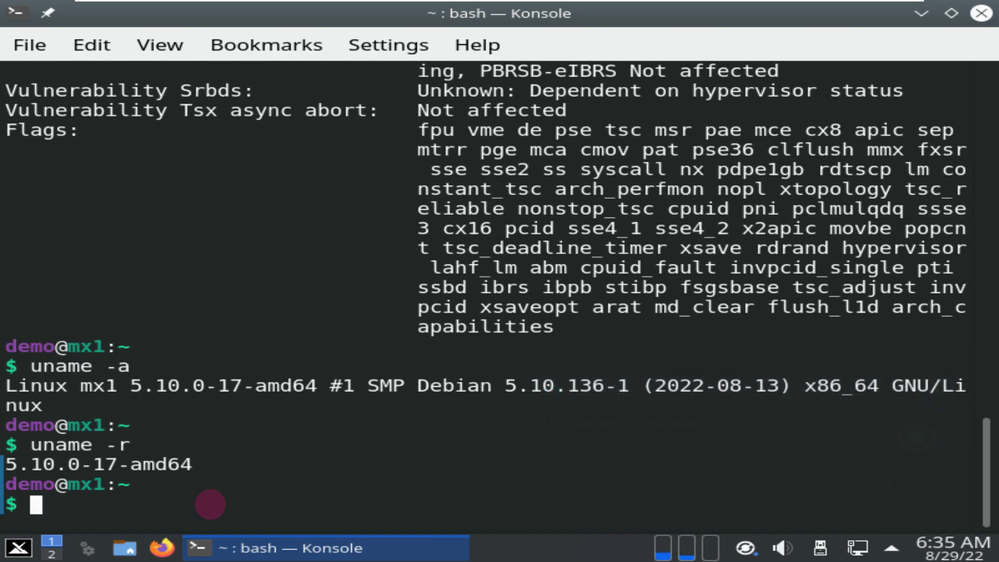
Display the kernel name and kernel version with uname -s and uname -v
text(uname -s)
key(Return)
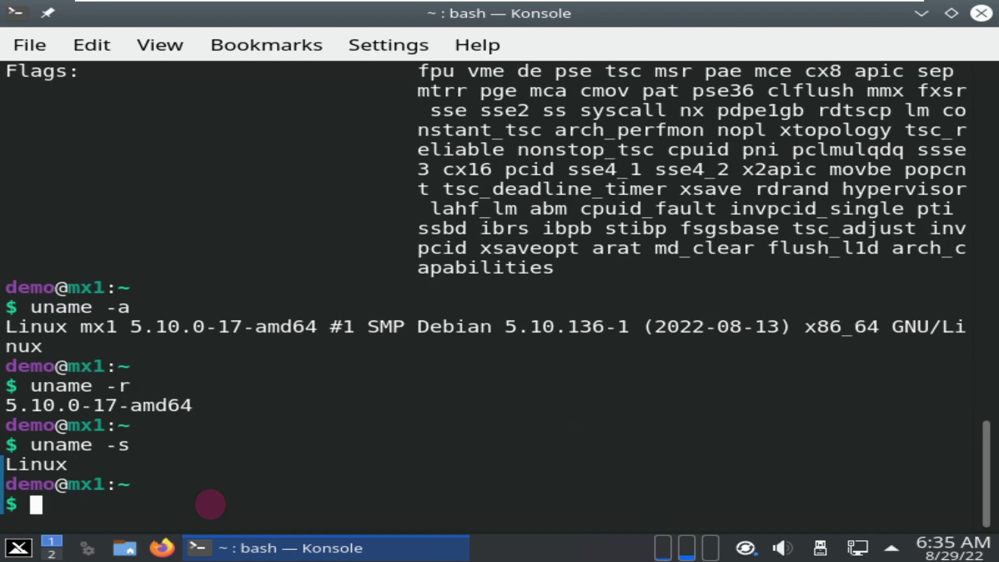
text(uname -v)
key(Return)
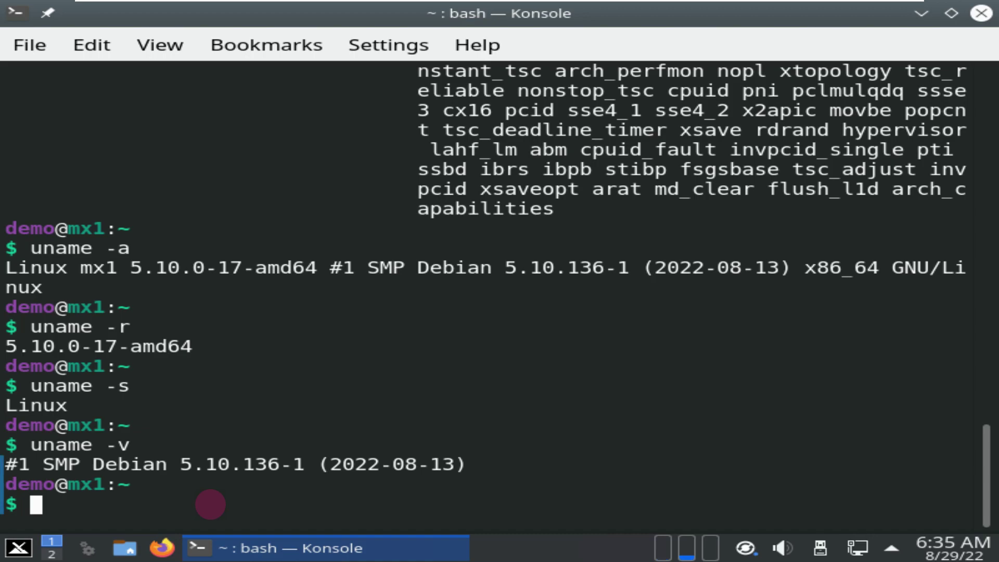
Display the operating system, hardware platform and network node name with uname -o, uname -i and uname -n
text(uname )
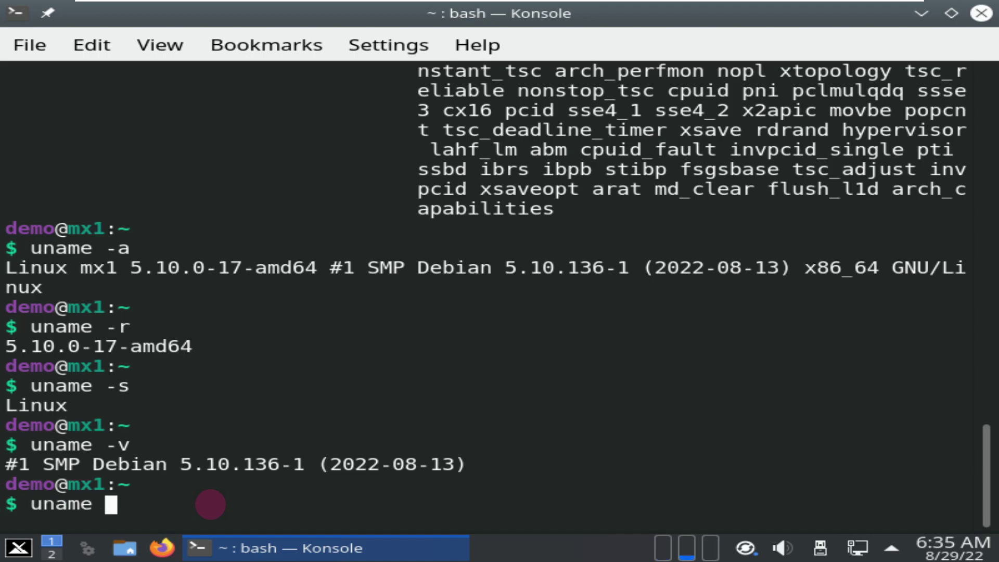
text(-o)
key(Return)
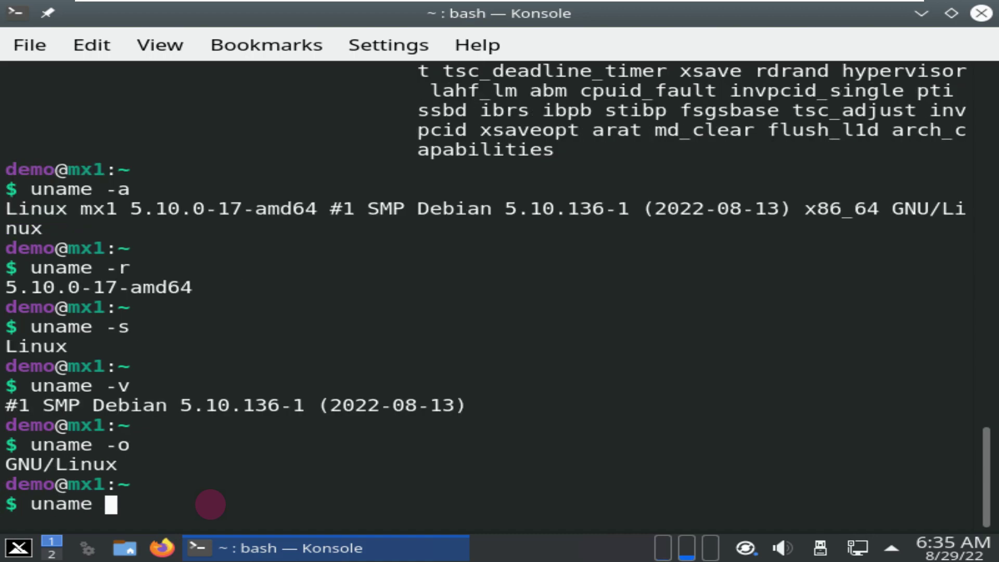
key(Return)
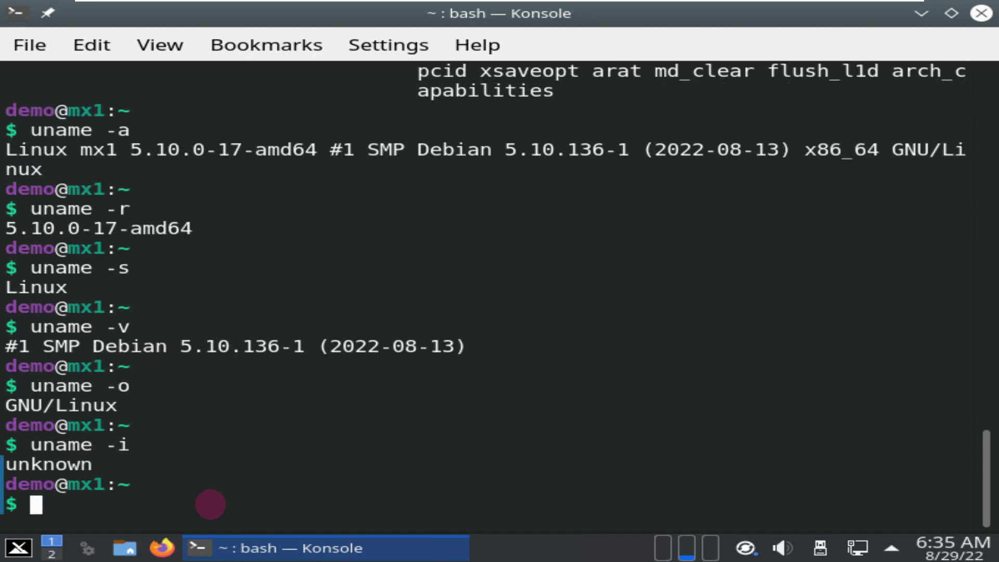
text(uname -n)
key(Return)
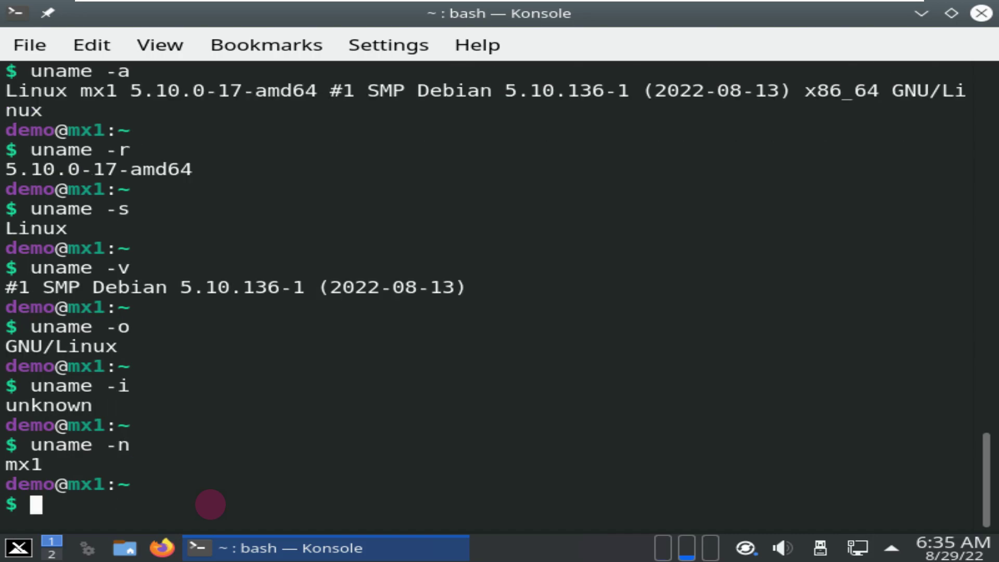
Start htop, switch the process list to tree view, and look through the running processes
text(hto)
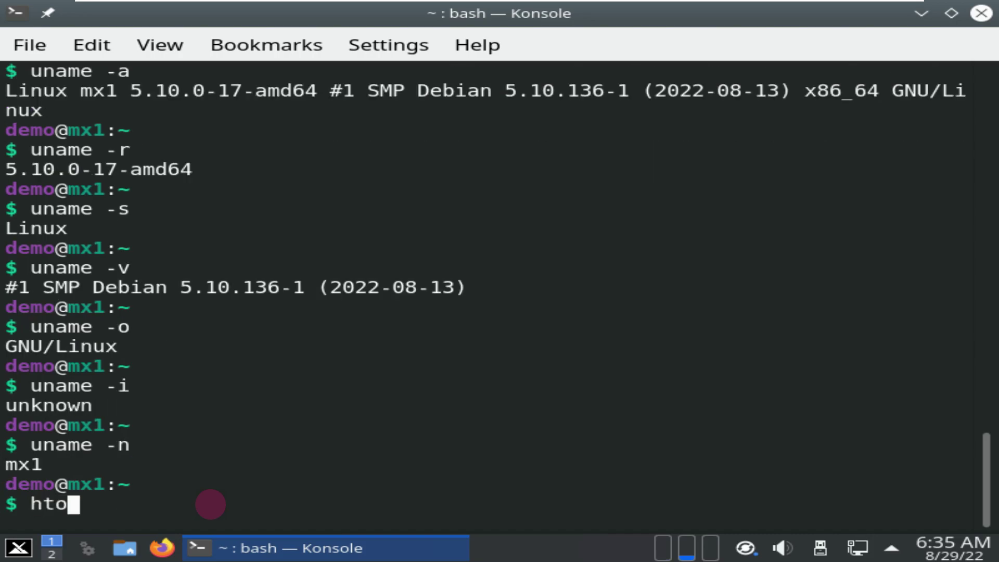
text(p)
key(Return)
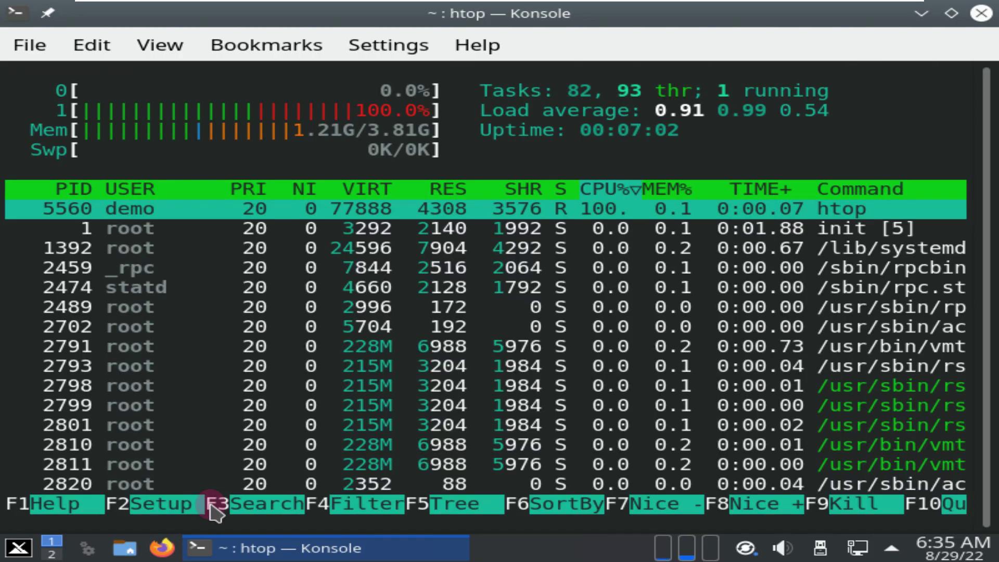
key(F5)
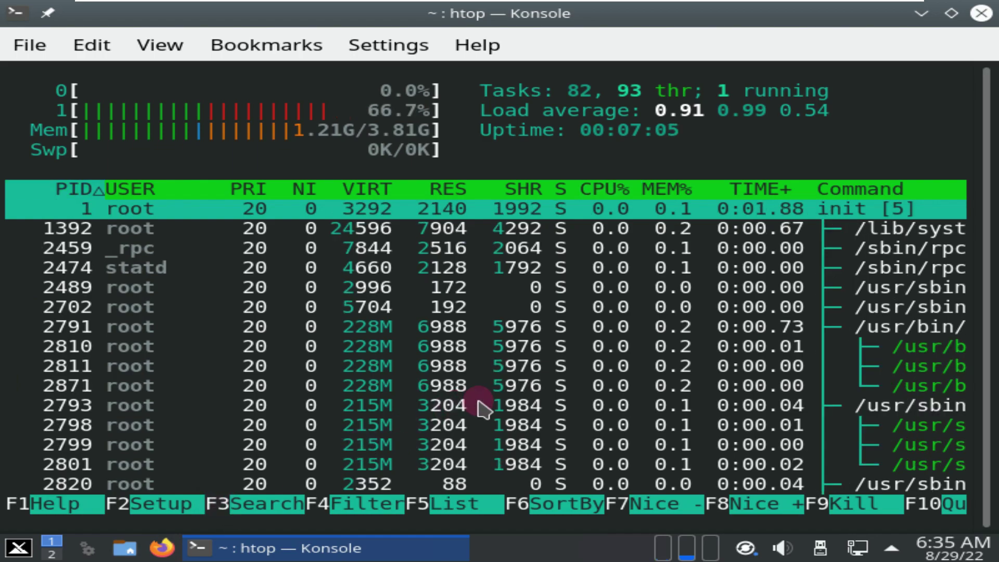
scroll(483, 411, down, 2)
scroll(483, 411, down, 2)
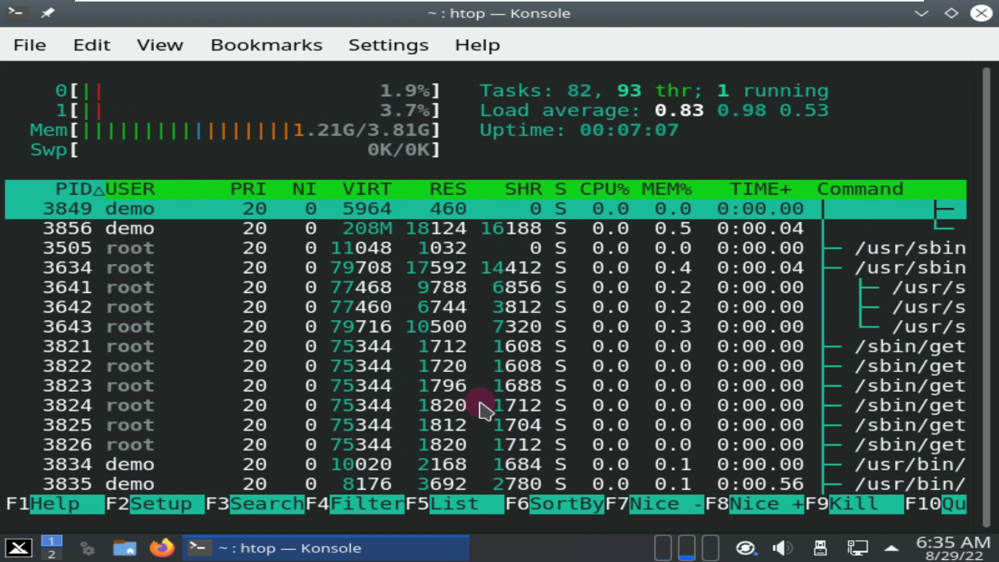
scroll(482, 411, down, 2)
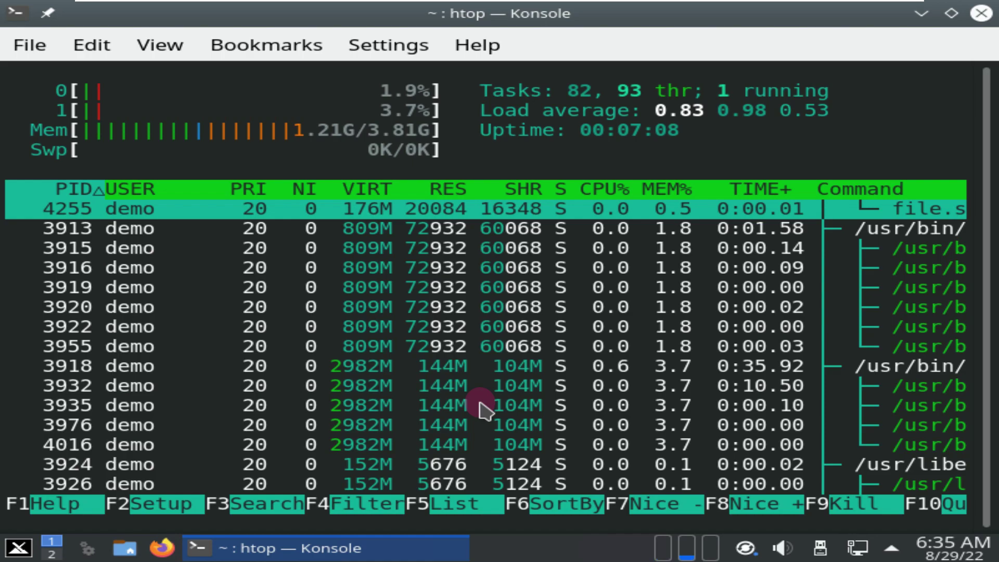
scroll(483, 411, down, 4)
scroll(483, 411, down, 4)
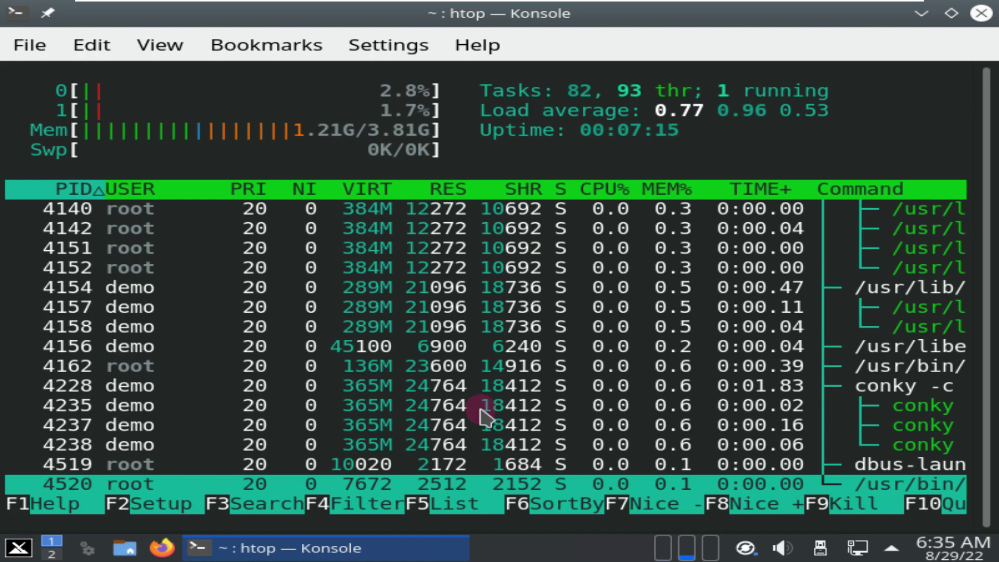
View Konsole's version information in its About dialog and close the dialog
click(460, 47)
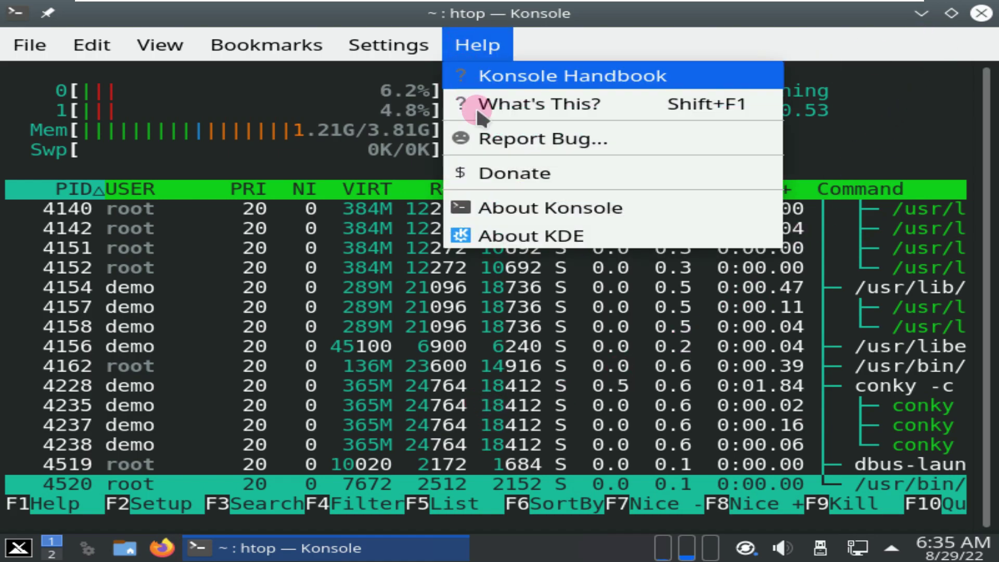
click(515, 208)
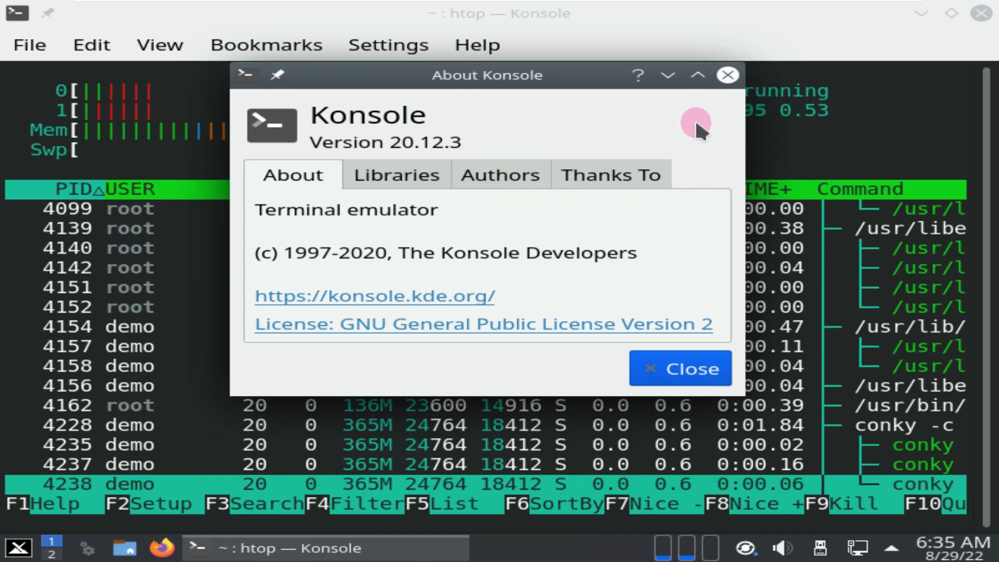
click(728, 76)
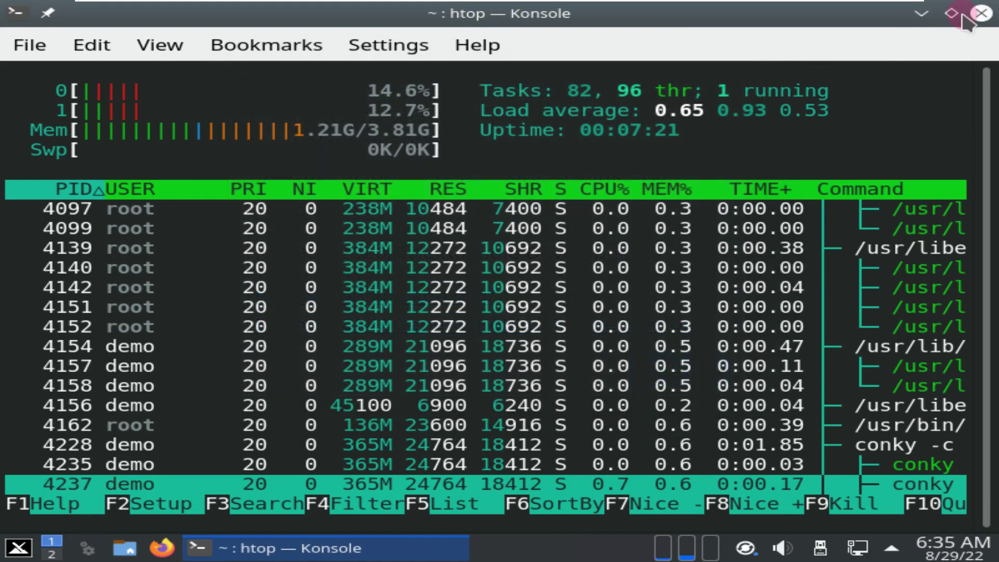
Close the Konsole window and confirm quitting even though htop is still running
click(981, 13)
click(554, 406)
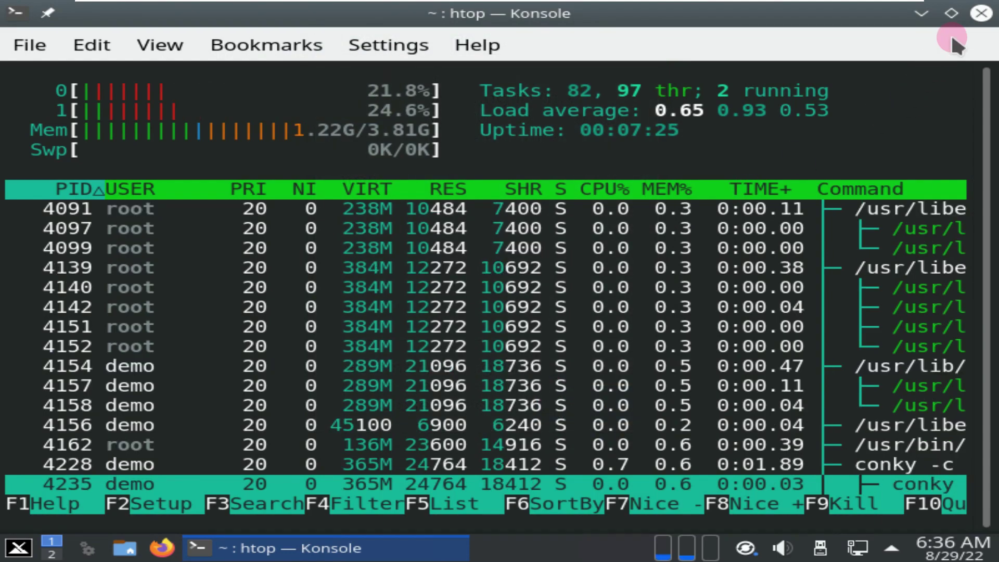
click(981, 13)
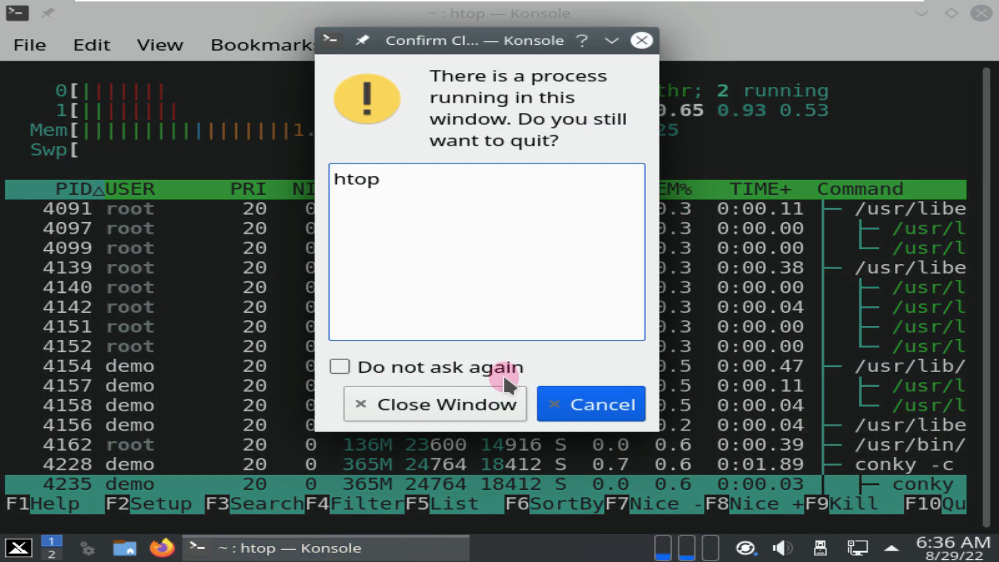
click(471, 403)
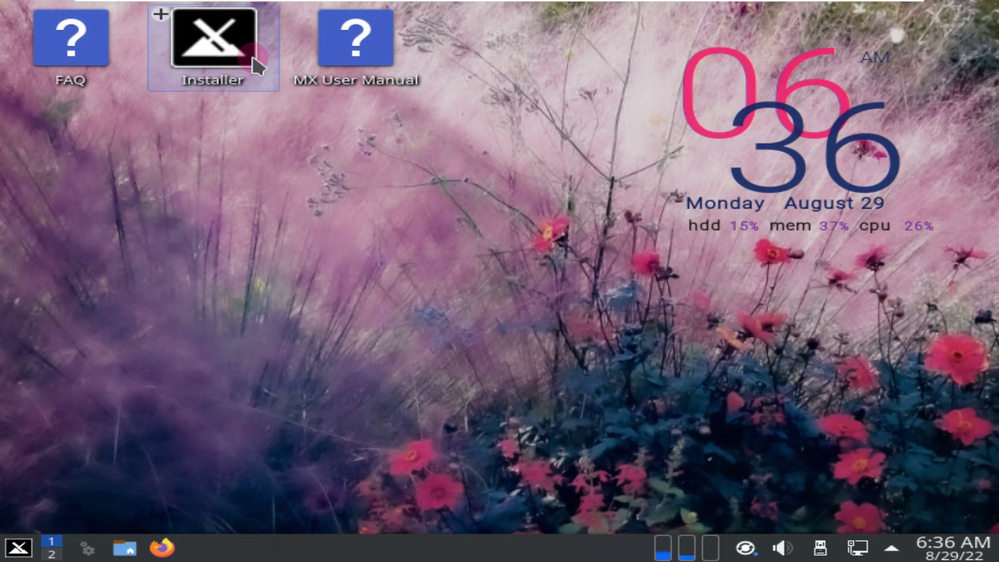
Dismiss the Installer shortcut's context options and launch the MX Linux Installer from the desktop
right_click(254, 59)
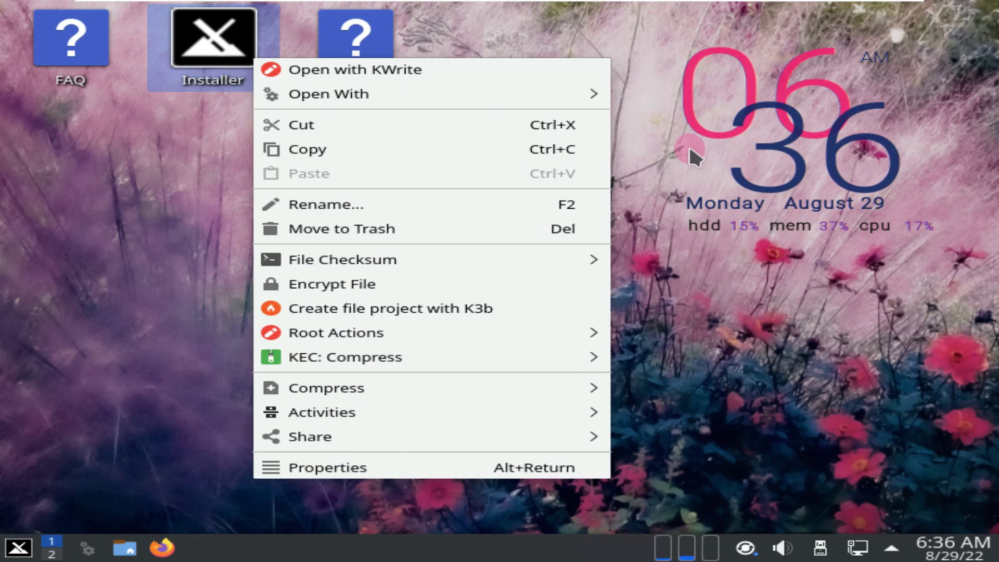
click(257, 84)
click(212, 49)
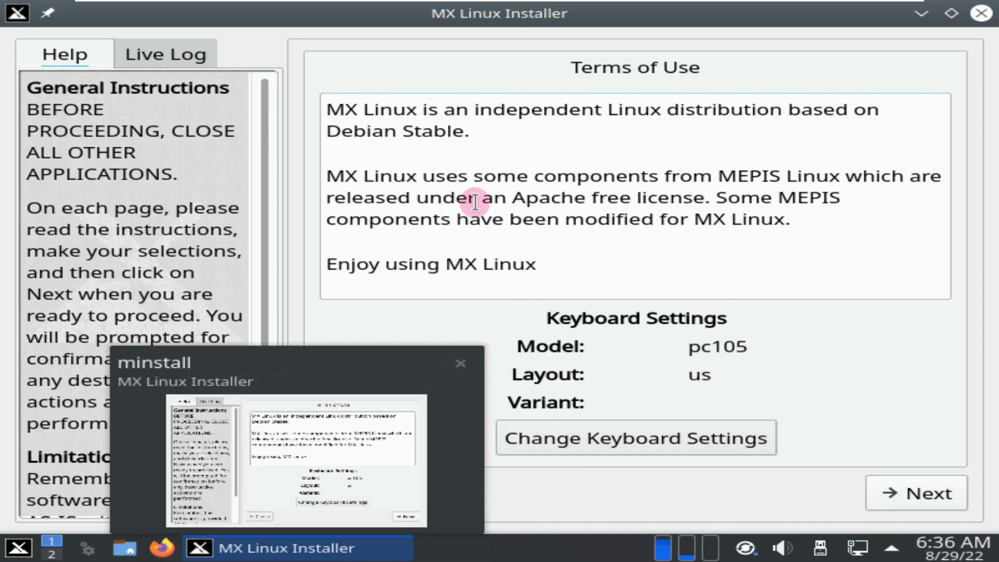
Accept the terms and keyboard settings, then start a regular install using the entire sda disk without encryption
click(903, 489)
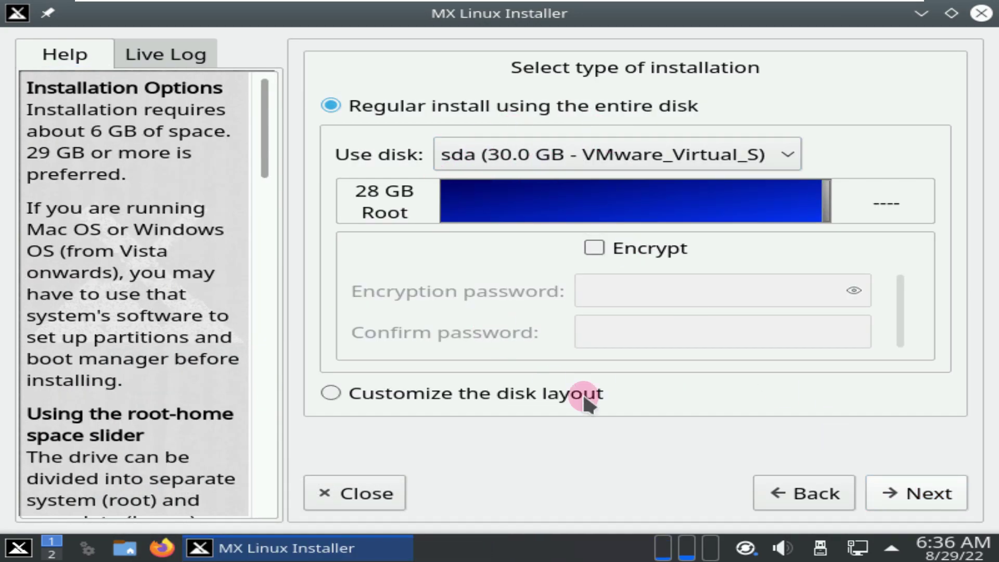
click(892, 486)
click(564, 278)
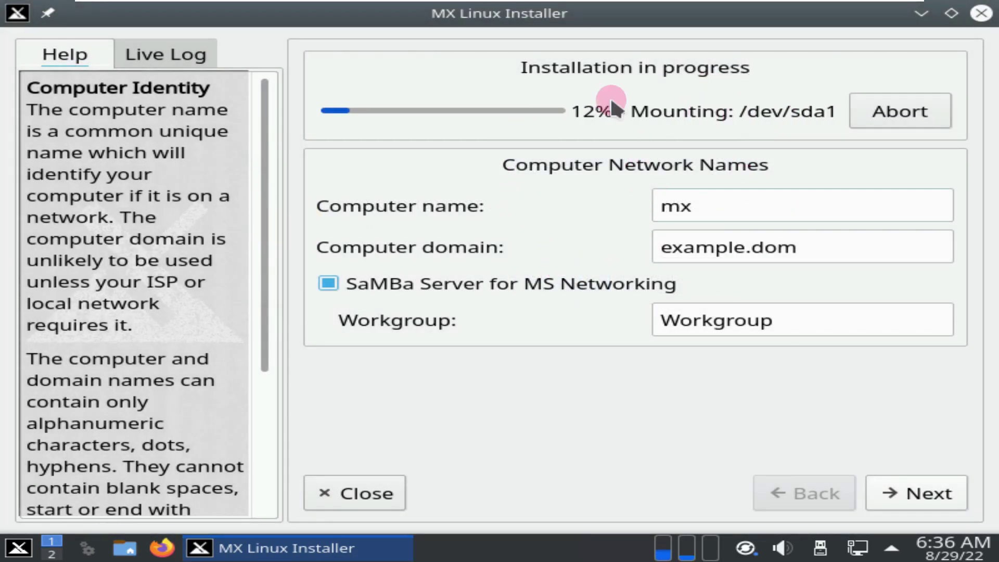
Show the installer's live log and accept the default computer network names, locale, timezone and clock settings
click(204, 64)
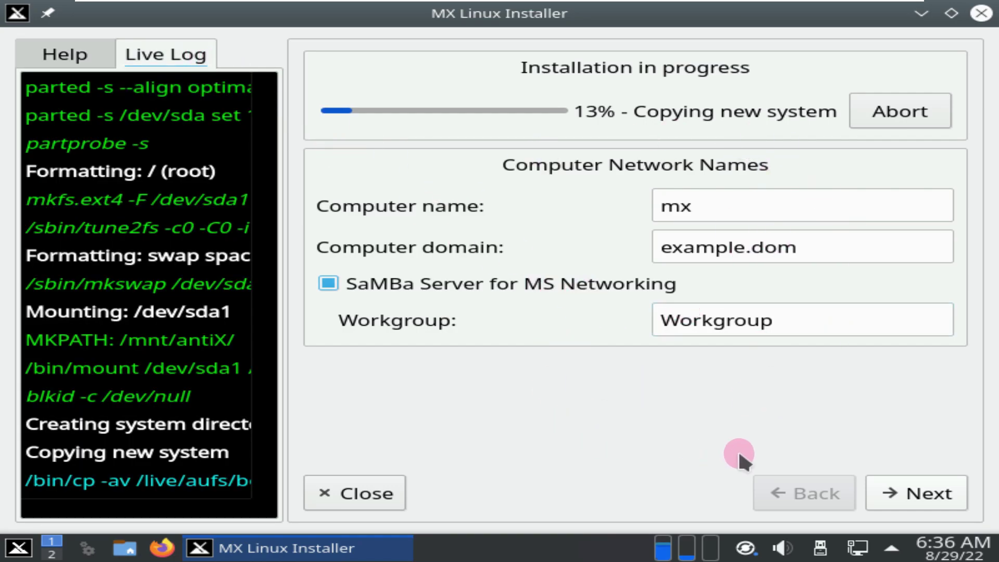
click(884, 494)
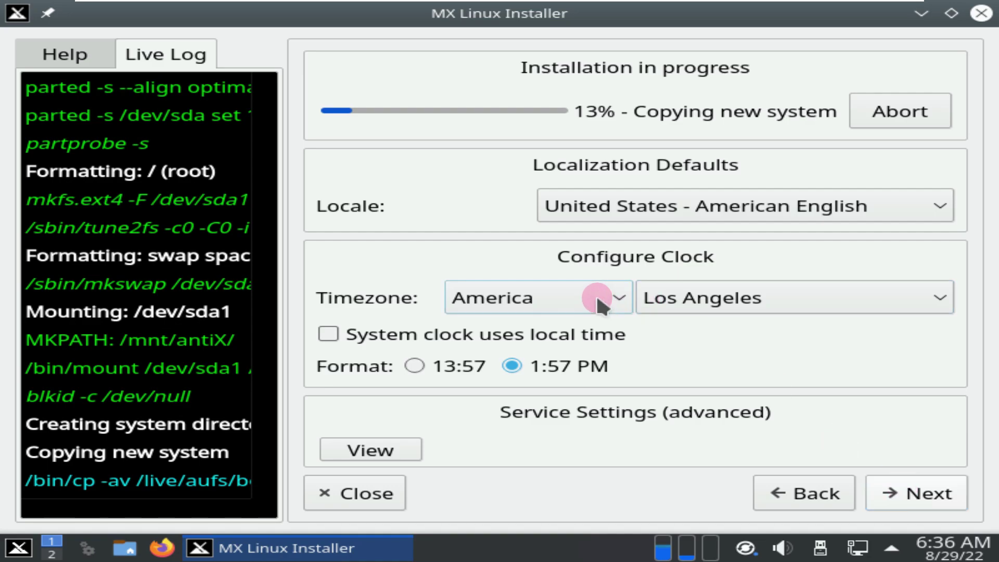
click(913, 492)
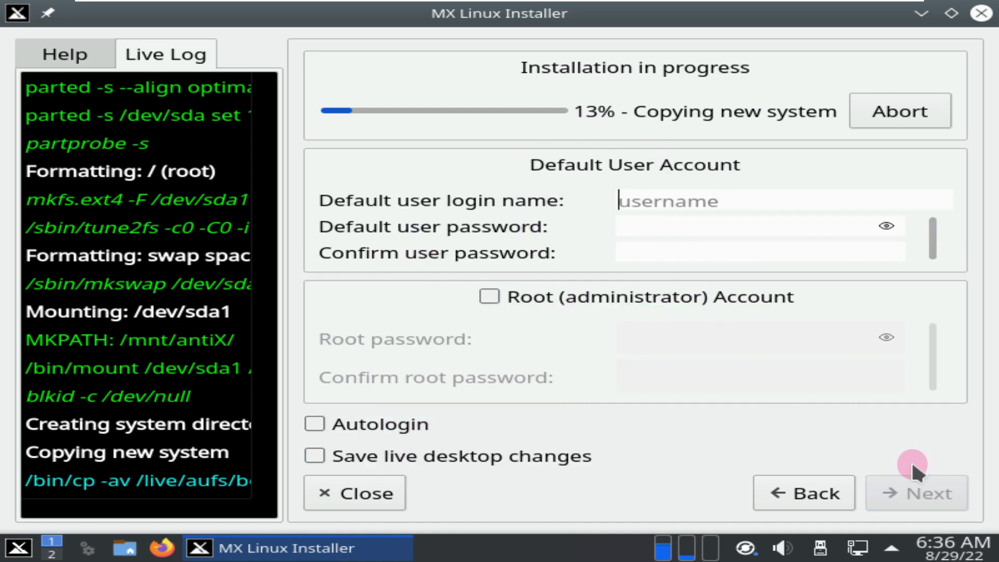
Abort the system installation in progress and close the MX Linux Installer
click(890, 117)
click(583, 281)
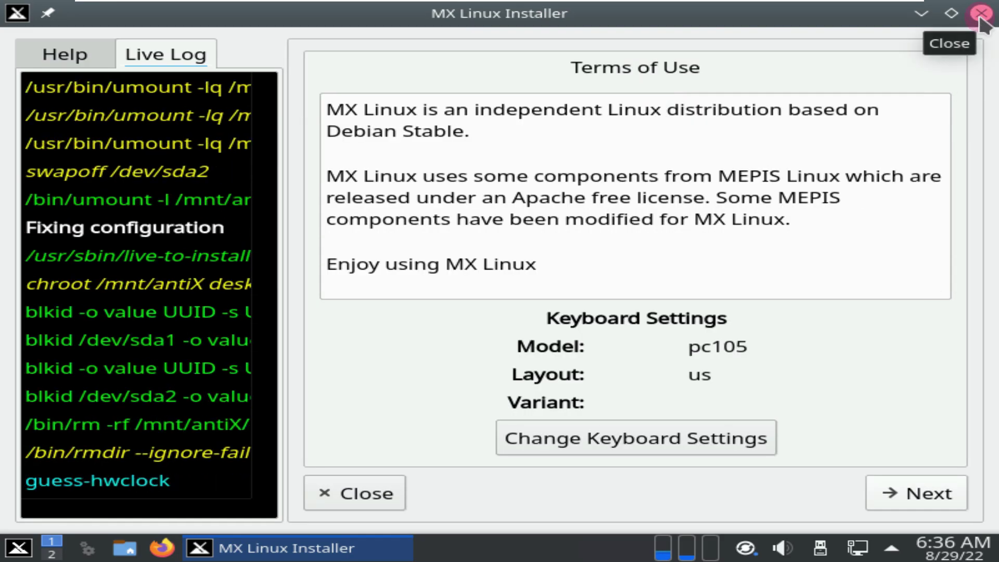
click(981, 15)
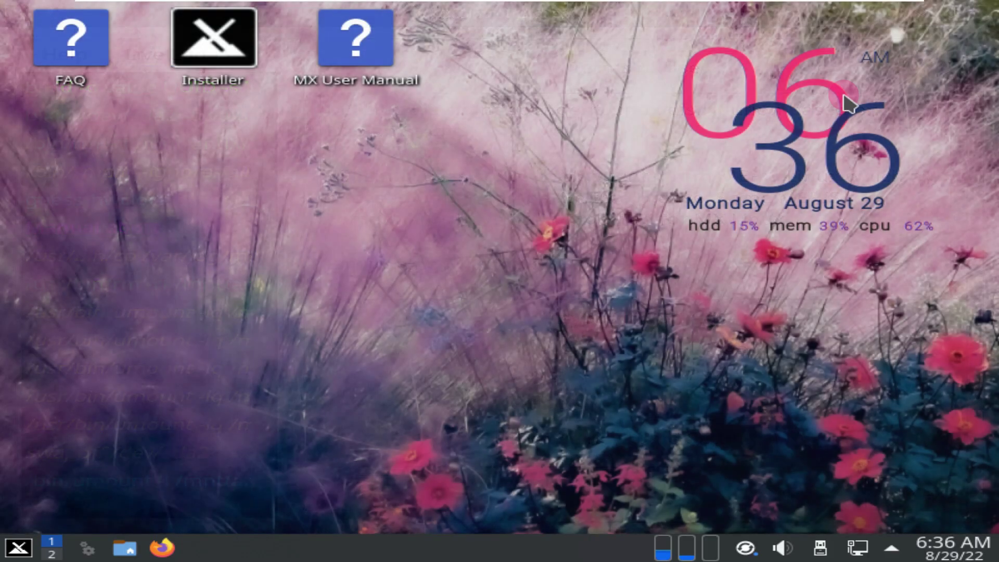
Open the desktop and wallpaper settings, look over the available wallpapers and view the About page
right_click(414, 143)
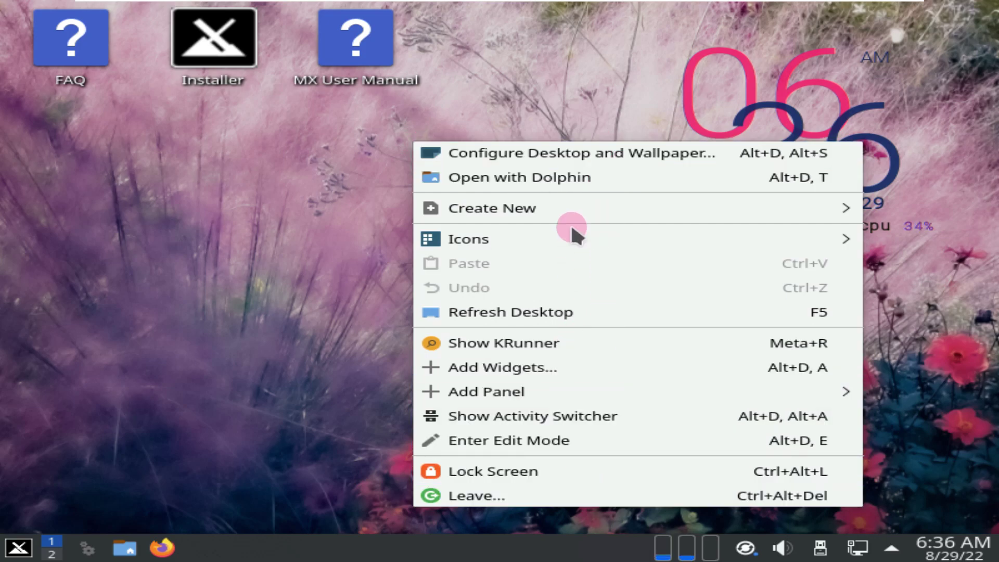
click(572, 158)
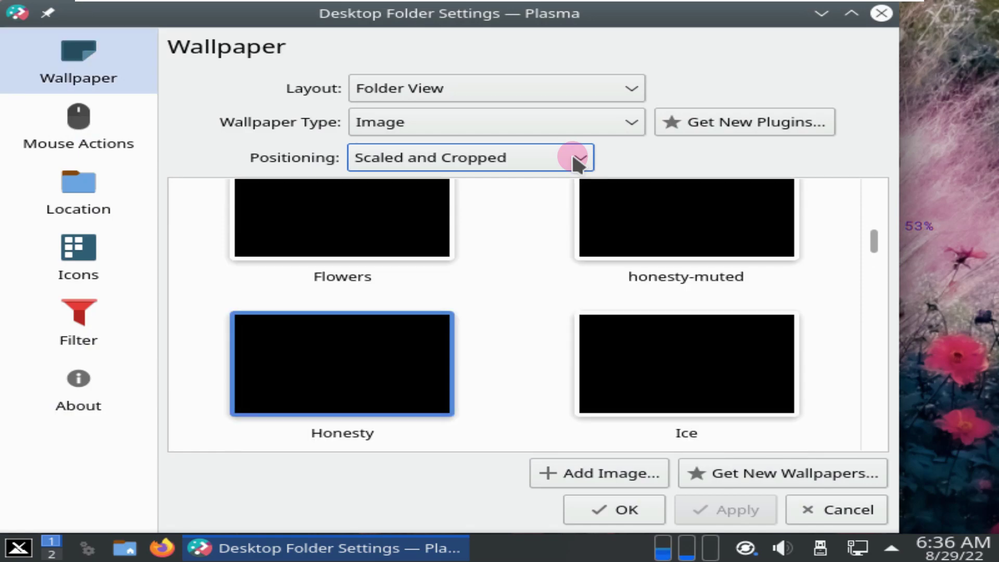
scroll(496, 330, up, 1)
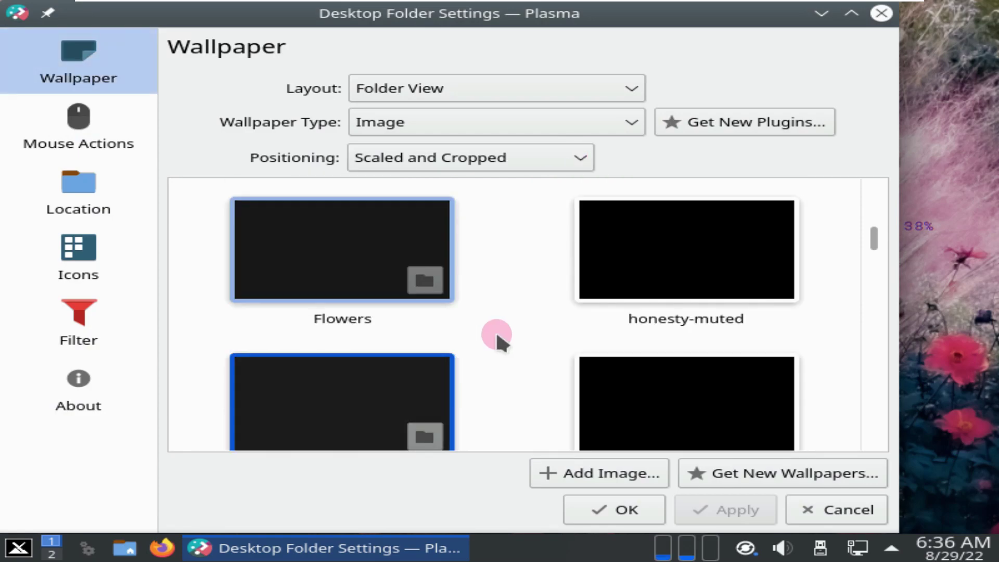
click(107, 376)
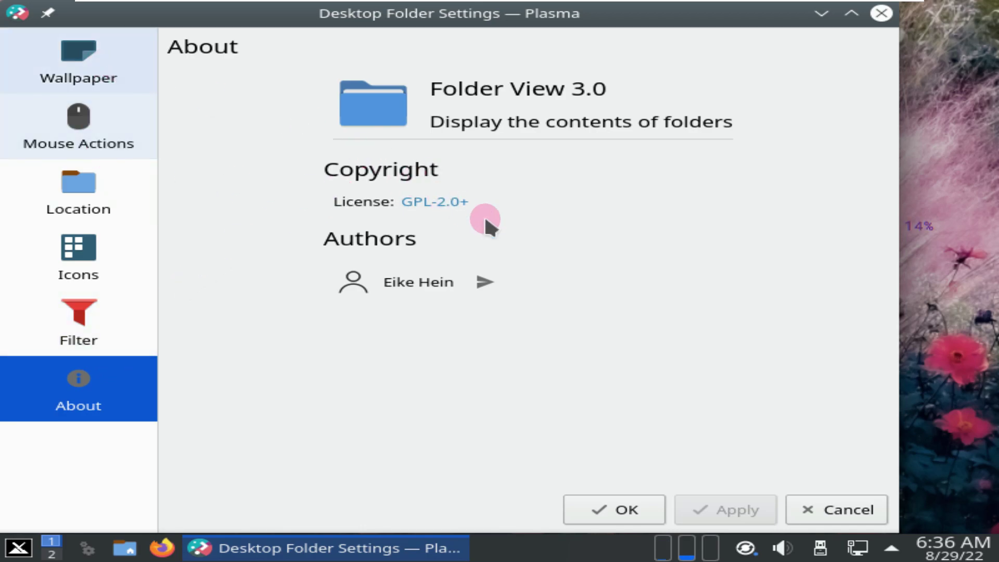
Set the desktop wallpaper to Big_Bee, apply it and close the desktop settings
scroll(545, 261, up, 8)
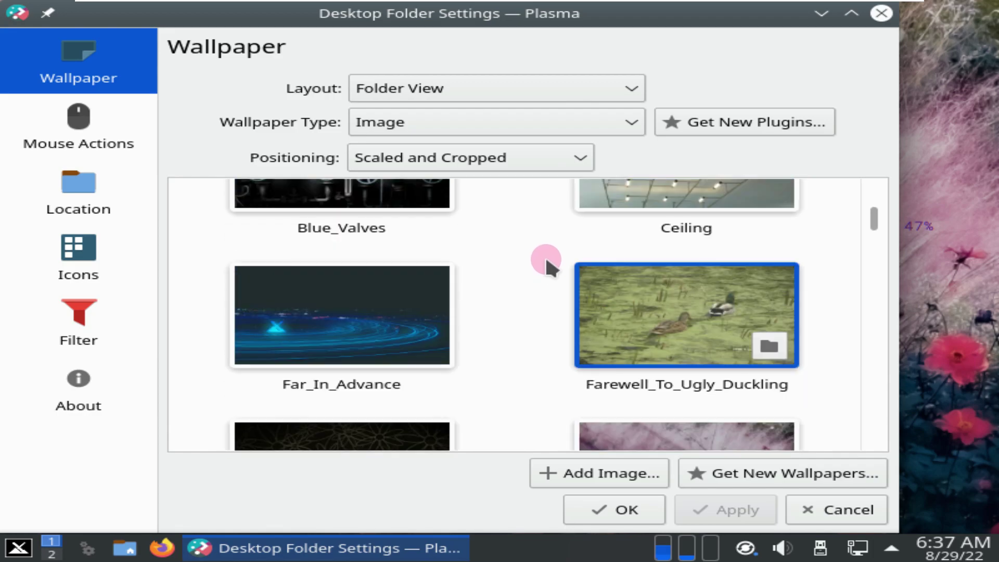
scroll(545, 255, up, 2)
scroll(468, 254, up, 3)
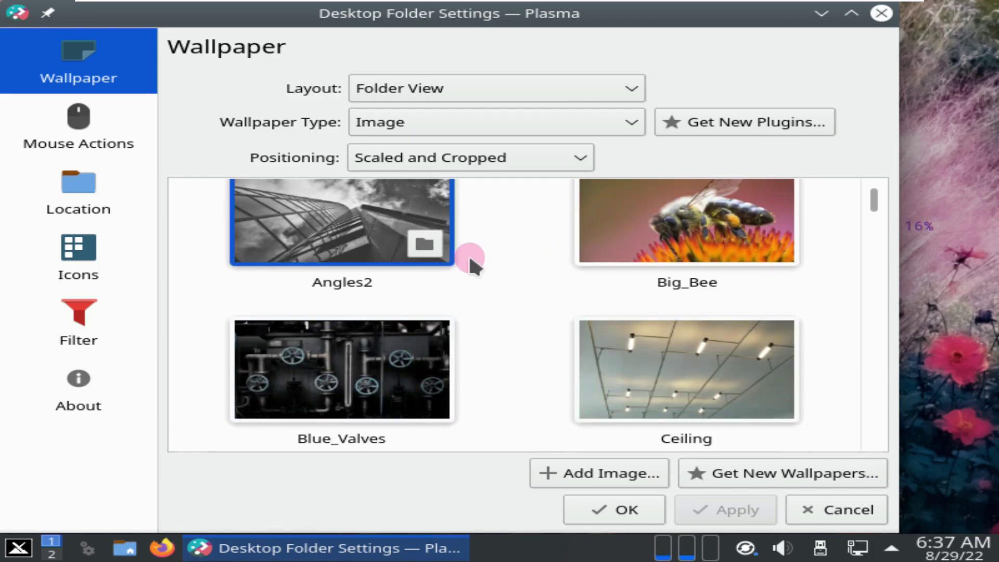
scroll(468, 254, up, 1)
click(631, 260)
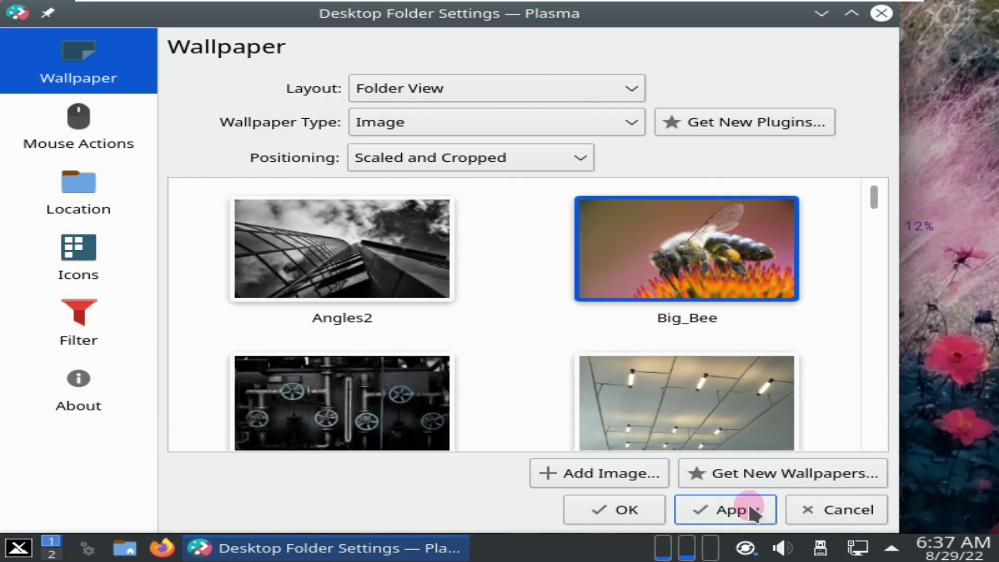
click(748, 502)
click(658, 508)
click(454, 265)
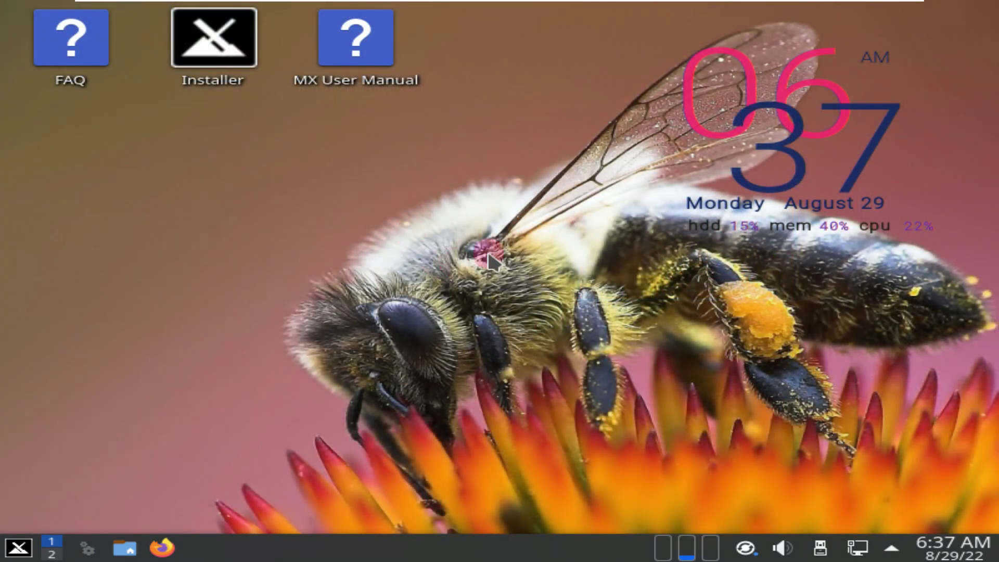
Delete the Installer shortcut from the desktop
click(338, 210)
drag(230, 135, 201, 61)
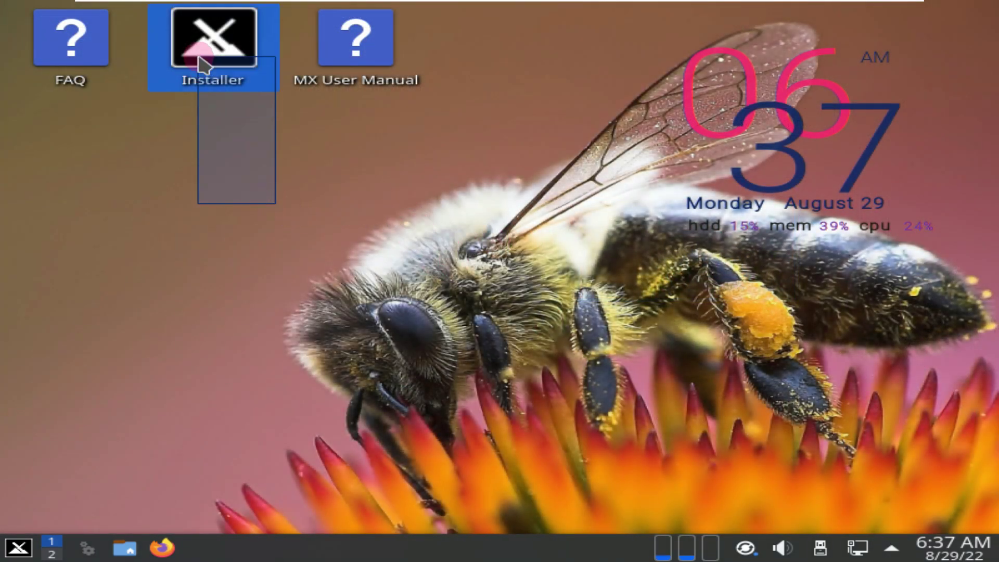
key(Delete)
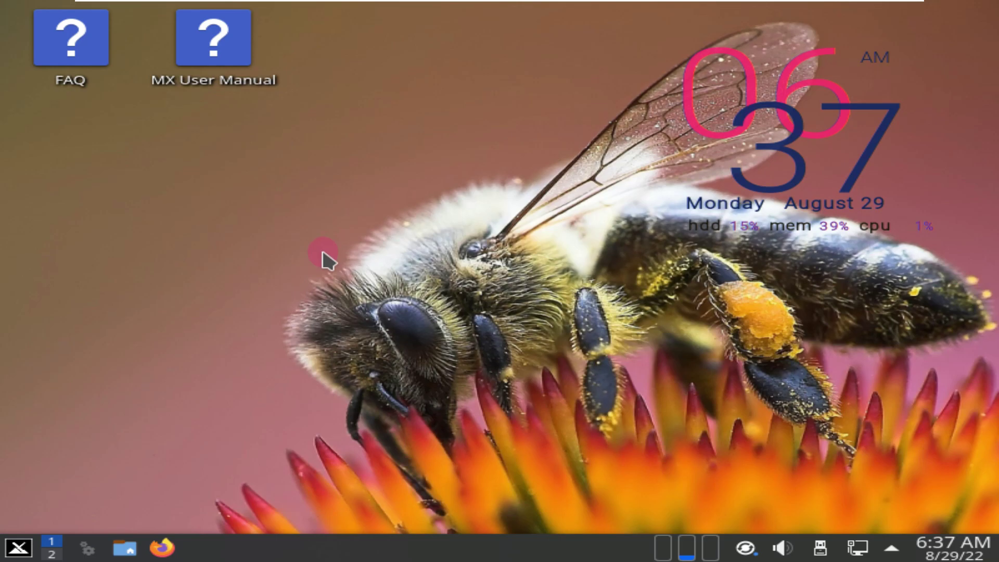
Open the Dolphin file manager, view its Dolphin Handbook and close the handbook
click(130, 548)
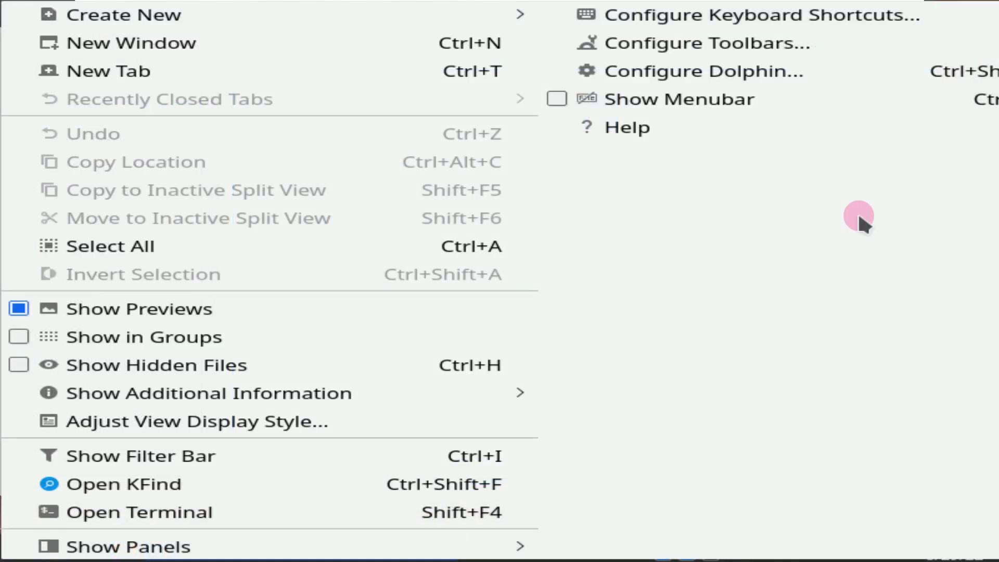
click(688, 134)
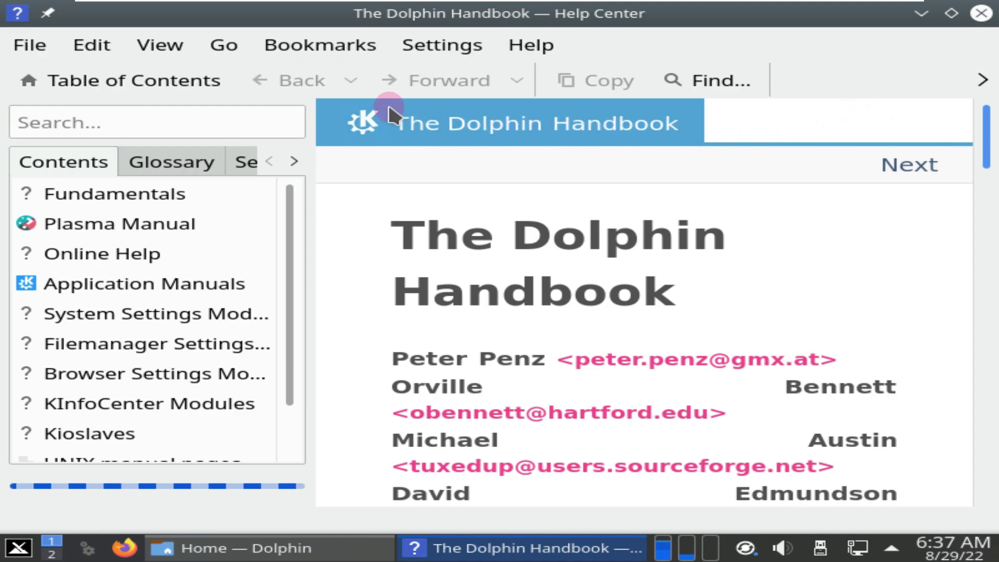
click(981, 13)
View the About Dolphin information, dismiss it and close the file manager
click(899, 49)
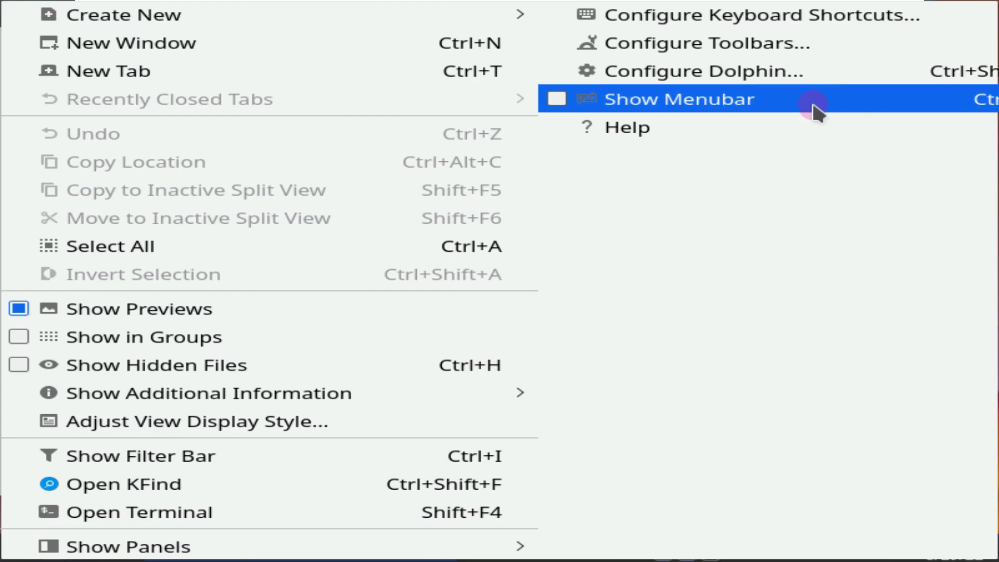
mouse_move(796, 125)
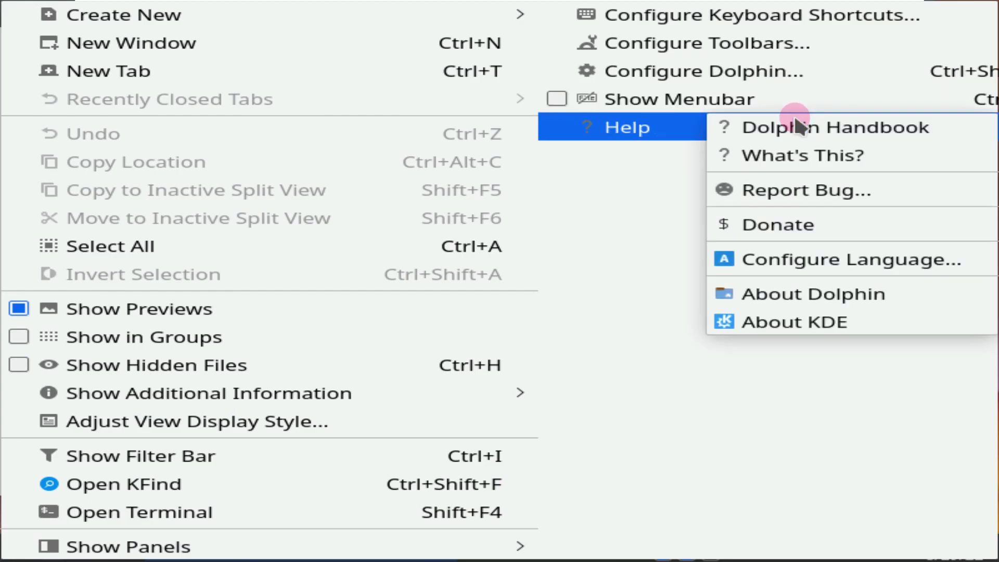
click(812, 293)
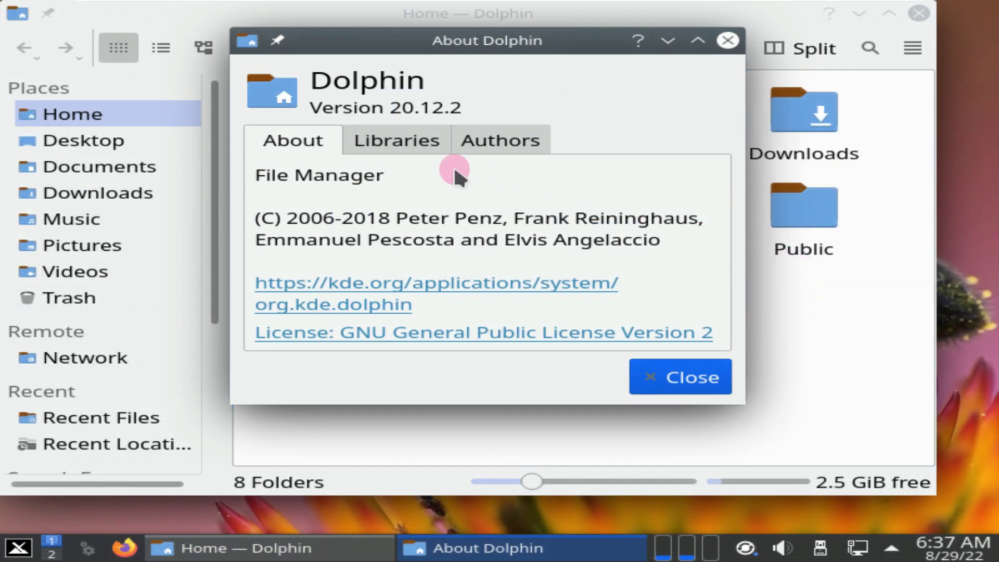
click(669, 383)
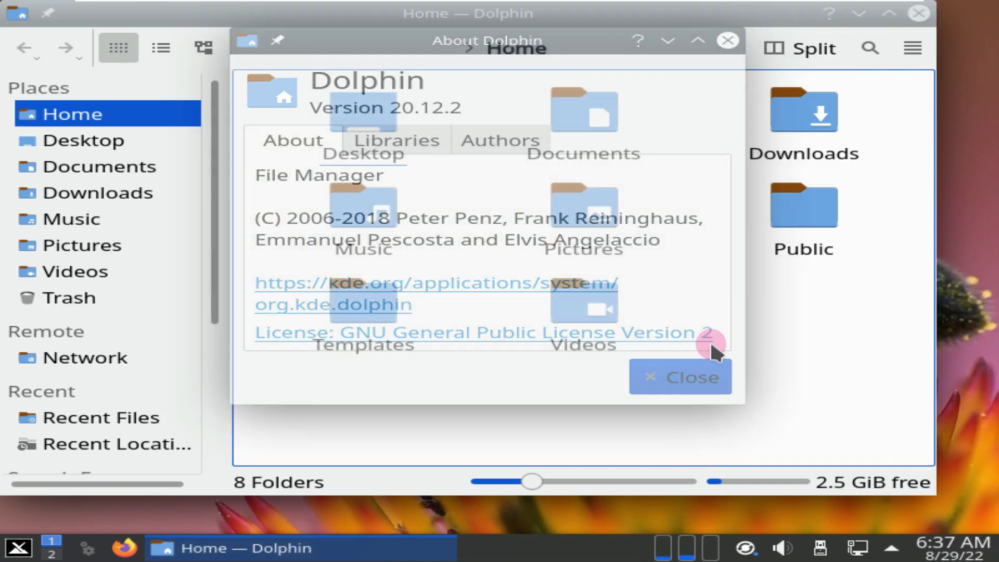
click(917, 22)
Look through the Status and Notifications overview and the Networks connection list
click(952, 547)
click(891, 548)
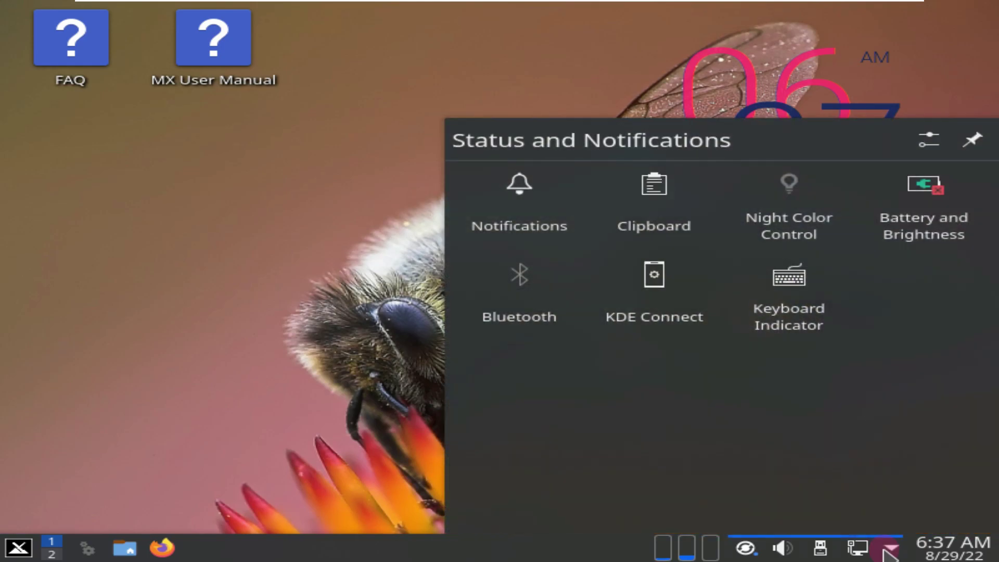
click(857, 548)
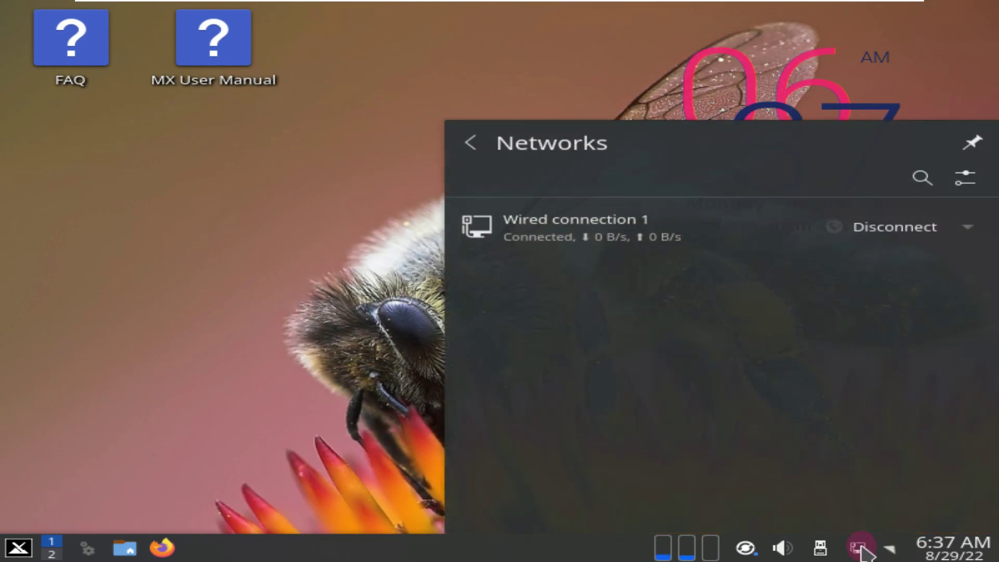
View Disks & Devices and its device filter choices, keeping the filter on Removable devices
click(820, 547)
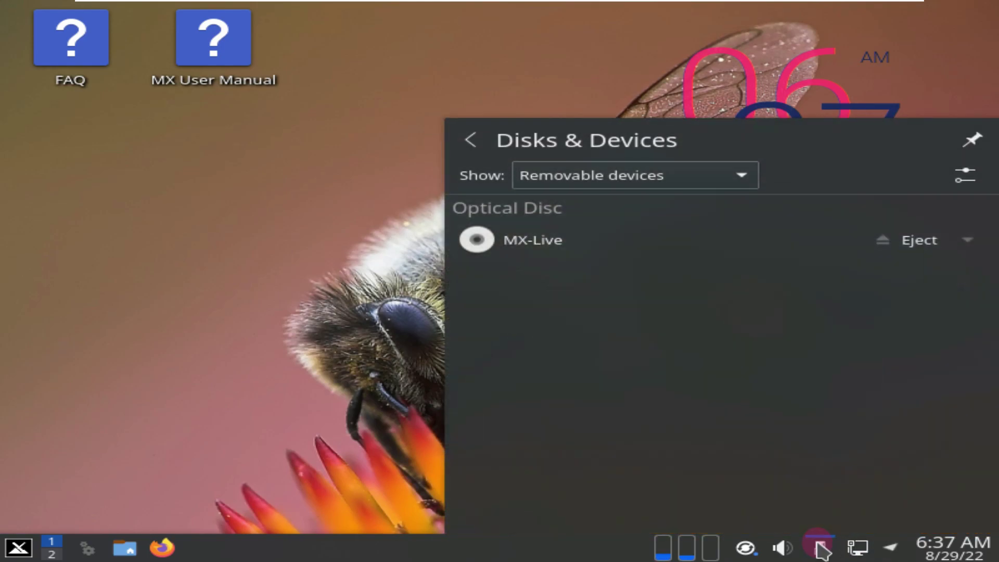
click(820, 547)
click(820, 547)
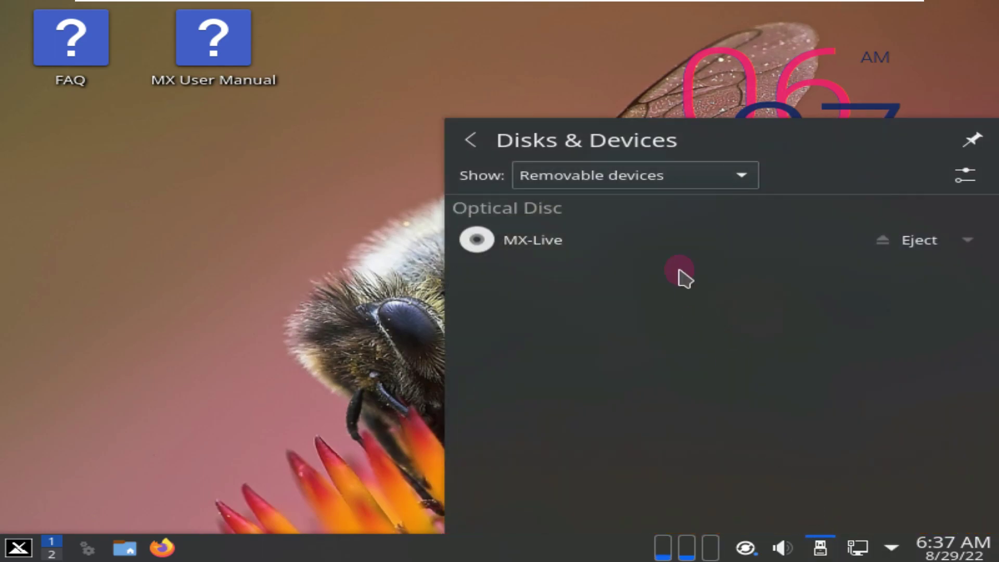
click(664, 185)
click(665, 179)
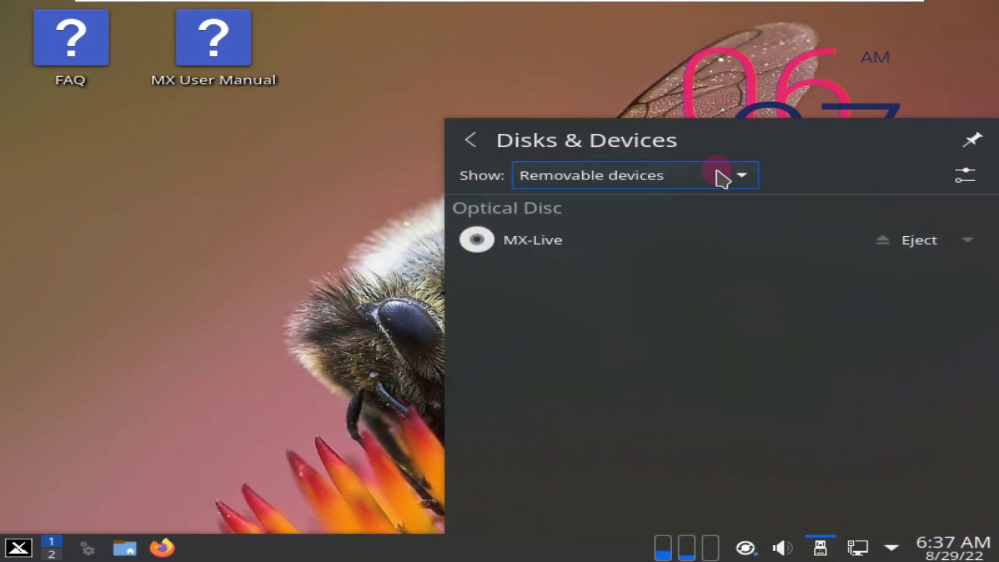
click(818, 545)
Check the Audio Volume settings for devices and applications, and view the system updates in Discover before closing it
click(787, 548)
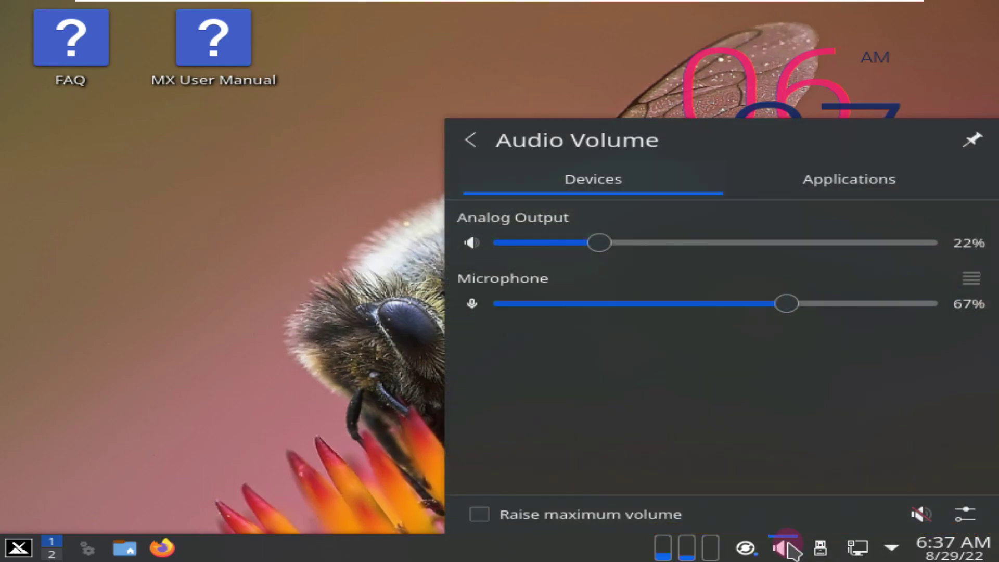
click(852, 181)
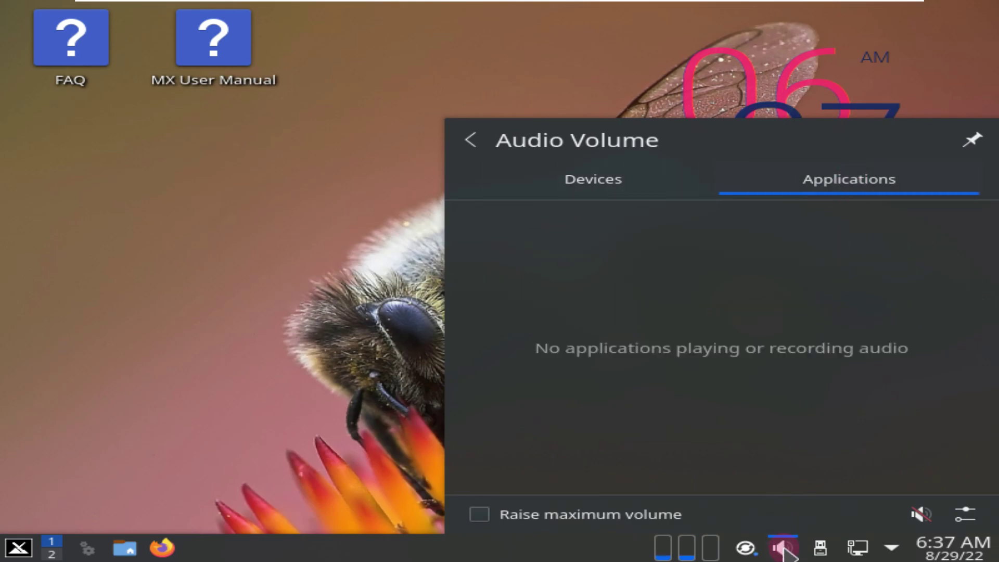
click(745, 548)
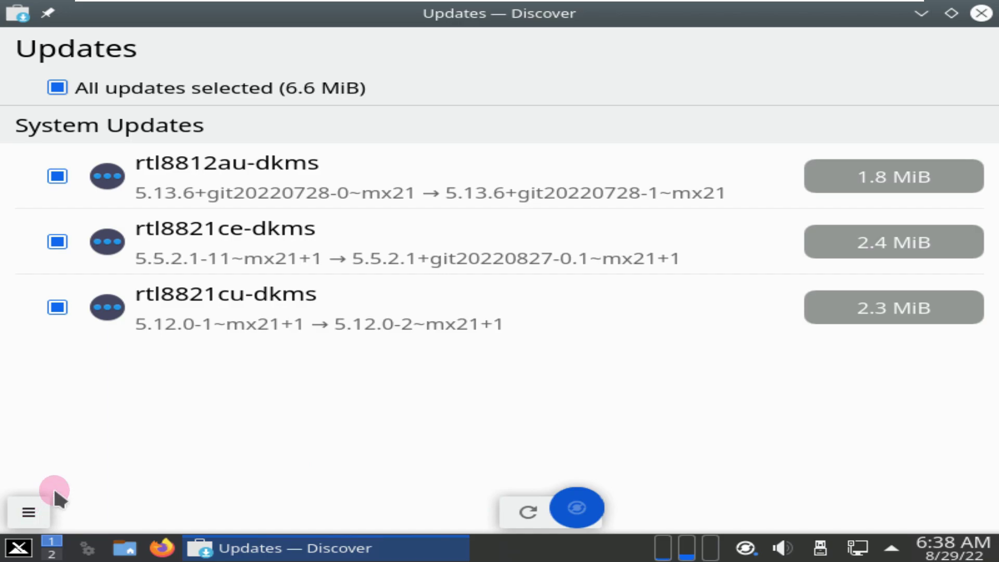
click(981, 13)
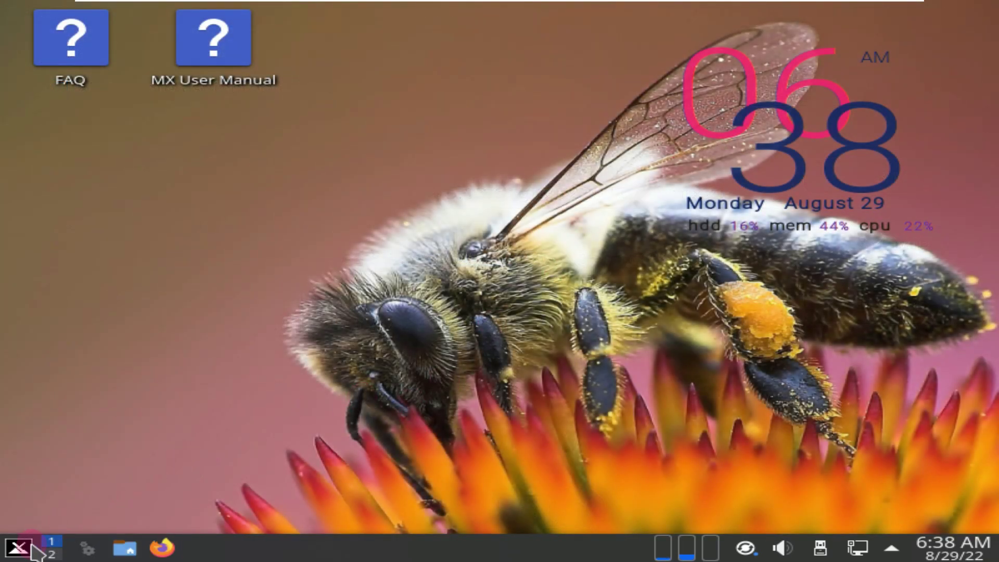
Browse the application launcher's Utilities and System categories, viewing each full list of programs
click(27, 547)
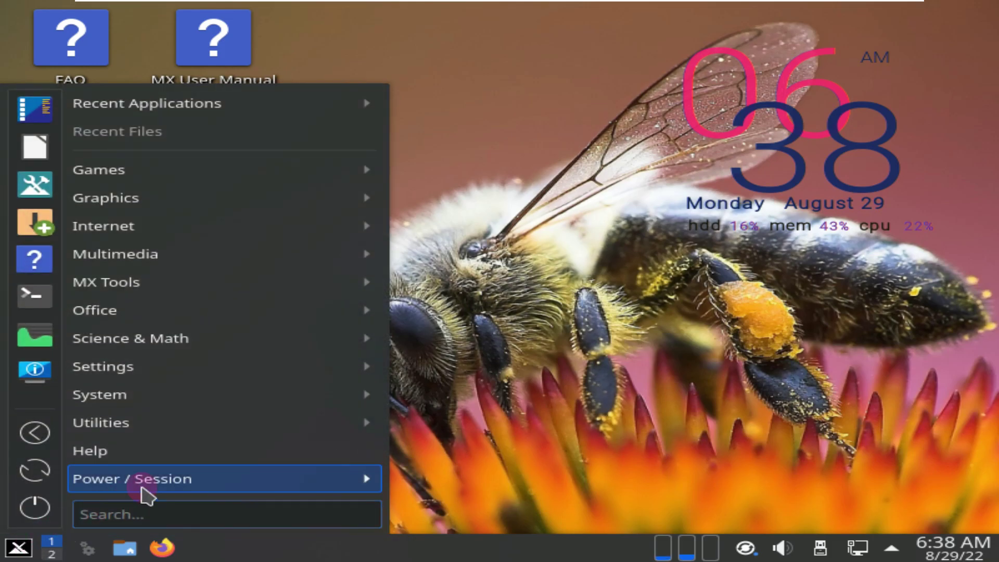
mouse_move(146, 493)
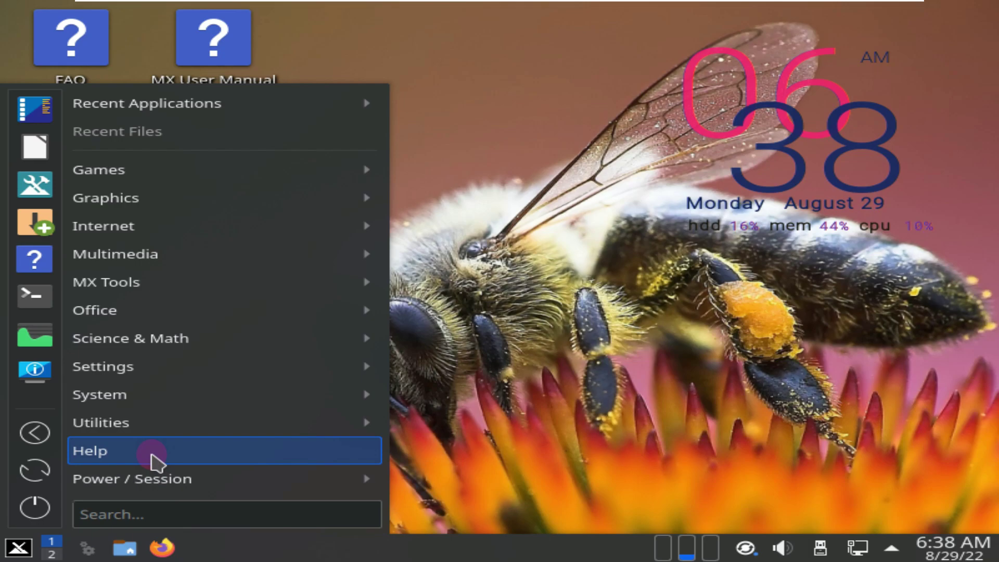
mouse_move(163, 424)
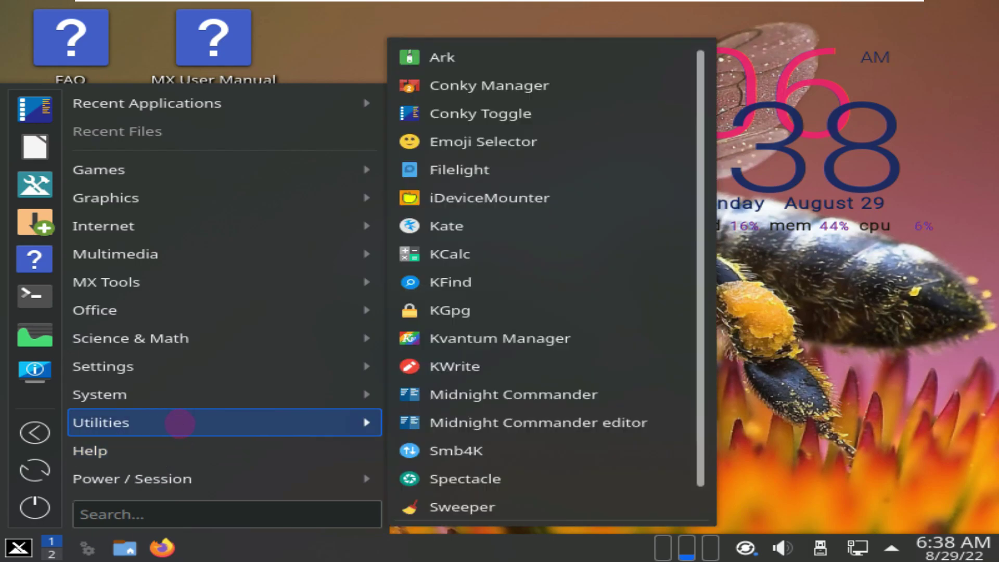
scroll(499, 401, down, 1)
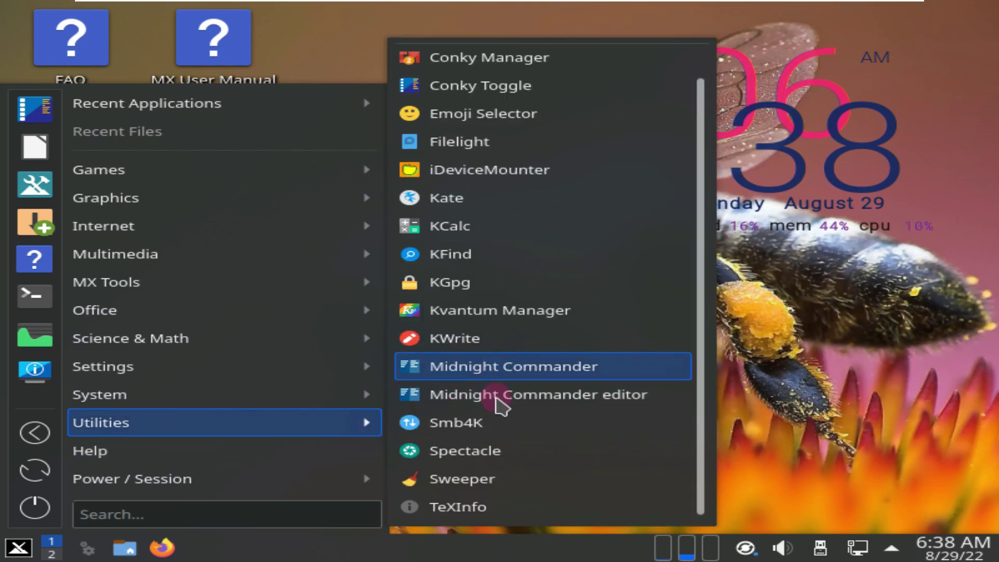
scroll(499, 403, up, 1)
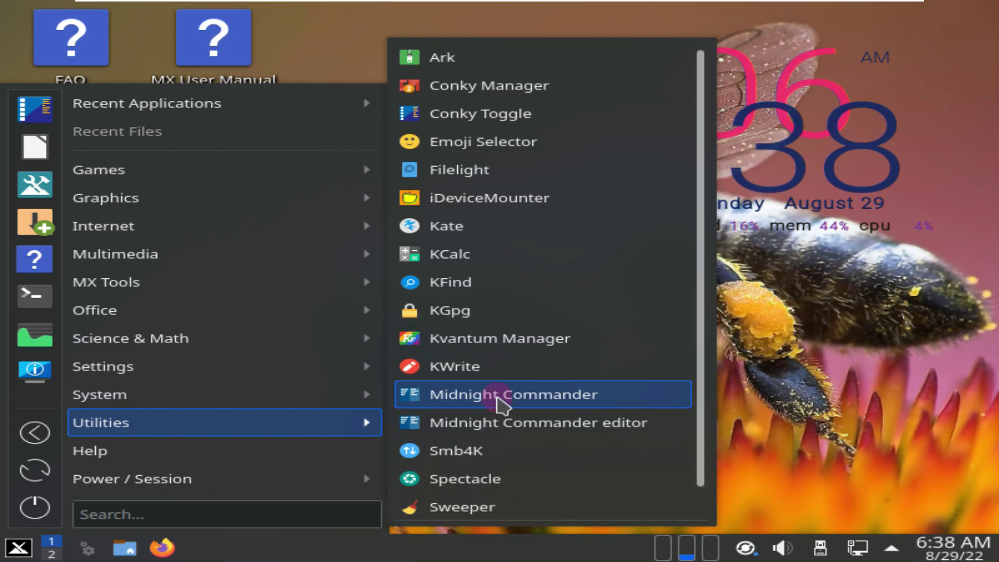
mouse_move(370, 394)
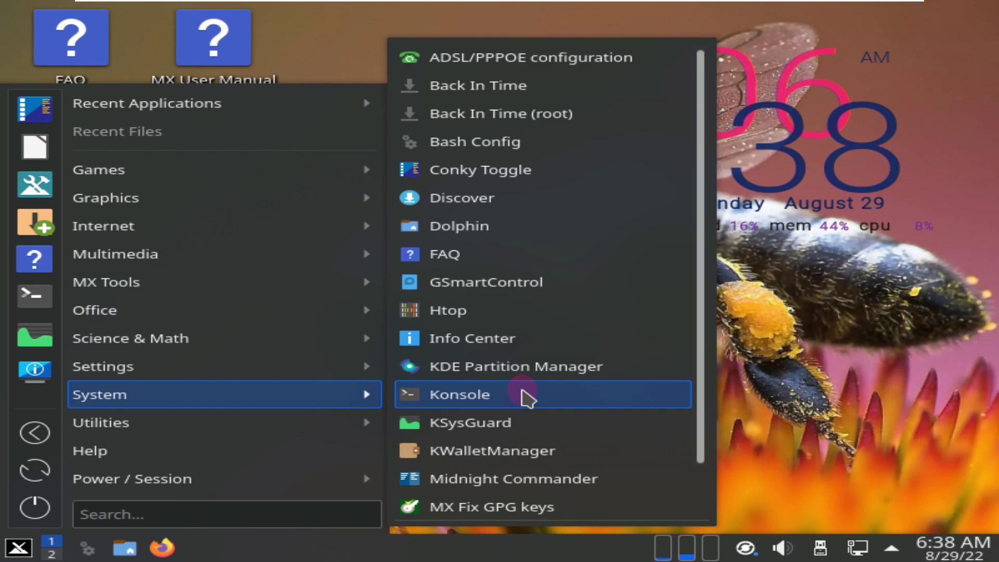
scroll(525, 398, down, 2)
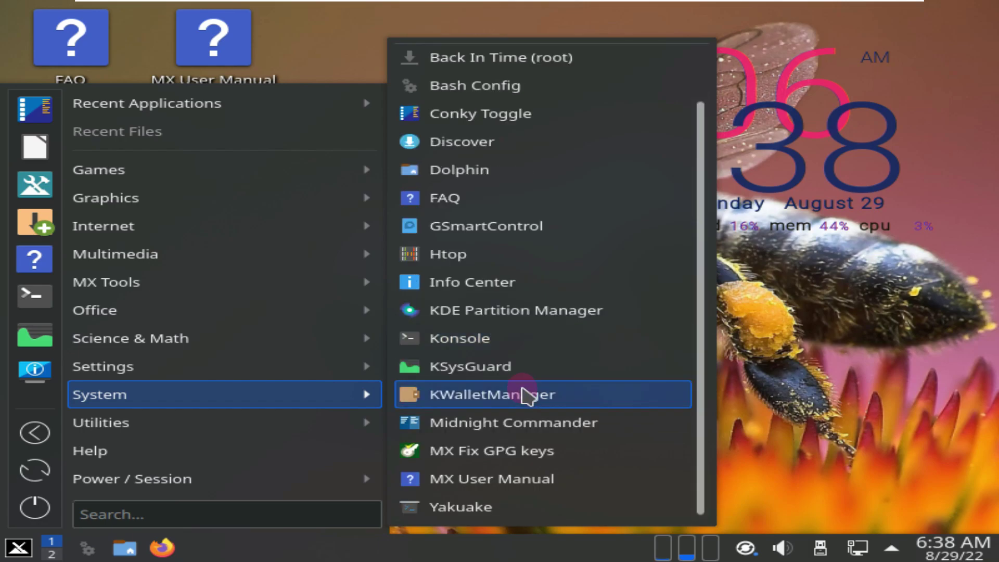
scroll(526, 397, up, 2)
Browse the Science & Math, Office, MX Tools, Multimedia, Internet, Graphics and Games application categories
mouse_move(334, 374)
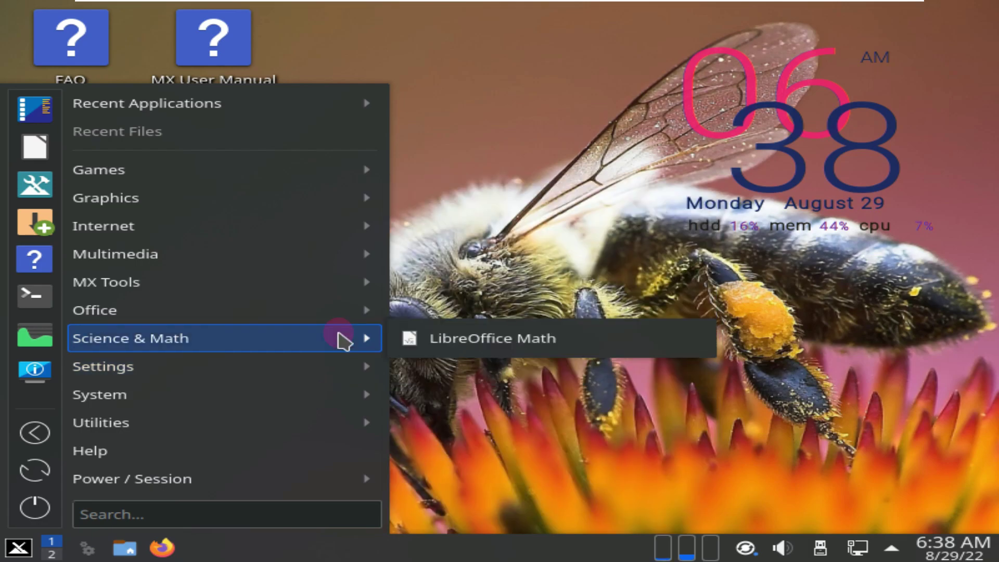
mouse_move(343, 320)
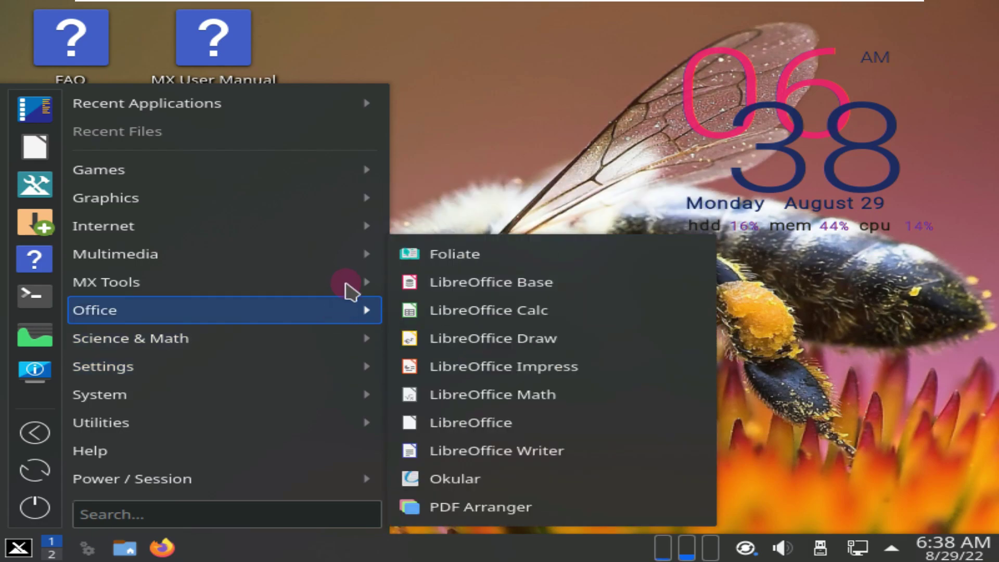
mouse_move(290, 295)
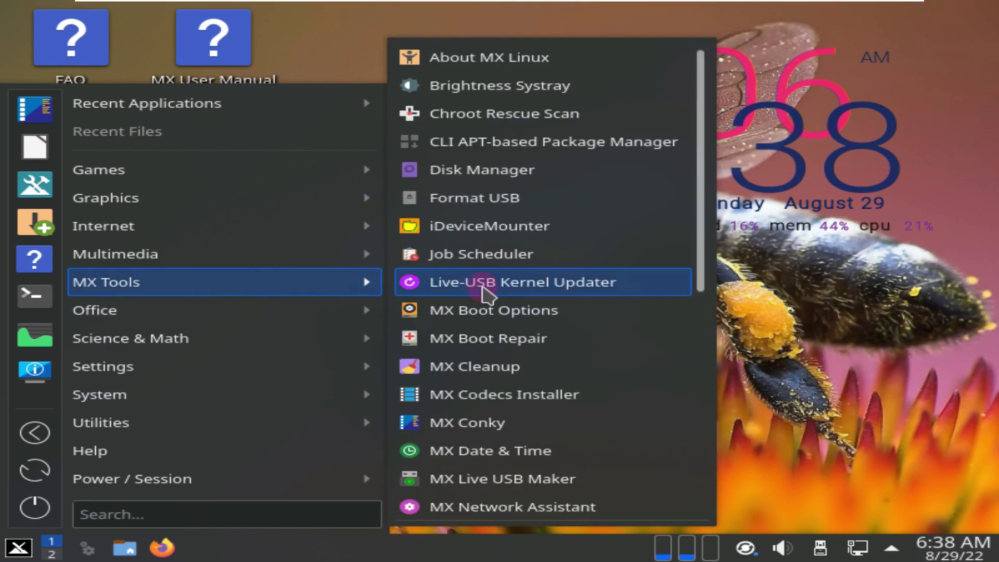
scroll(484, 294, down, 5)
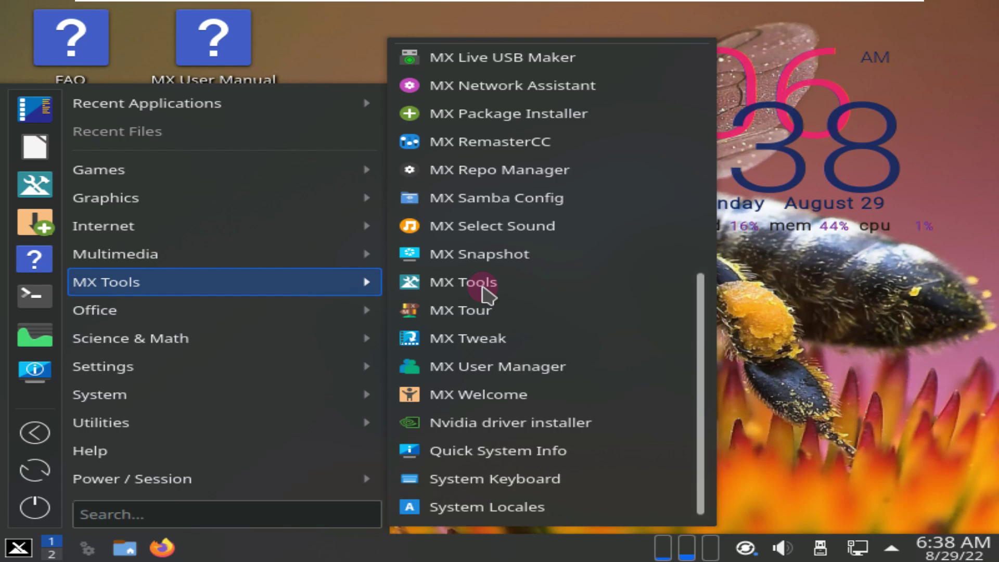
scroll(484, 294, up, 5)
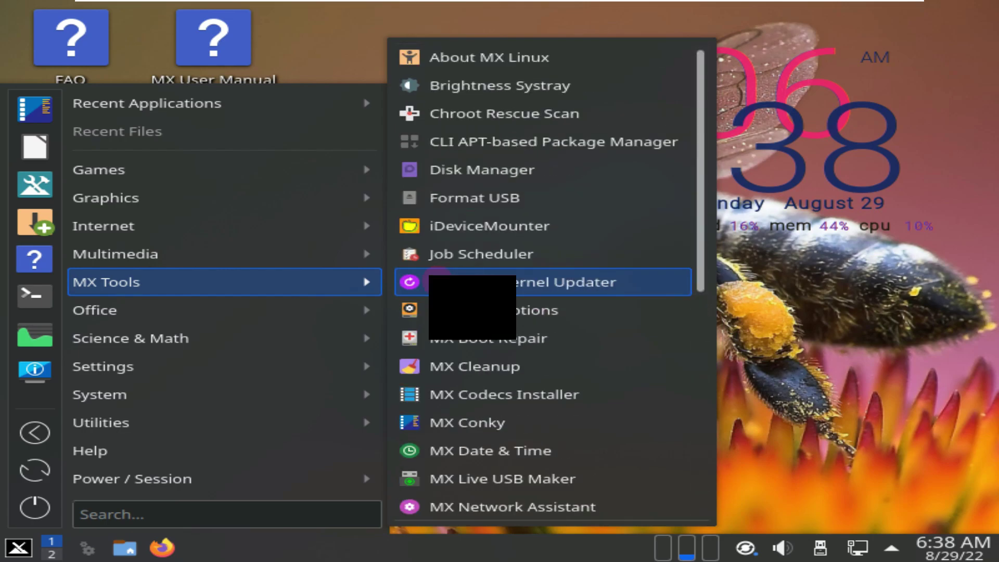
mouse_move(369, 262)
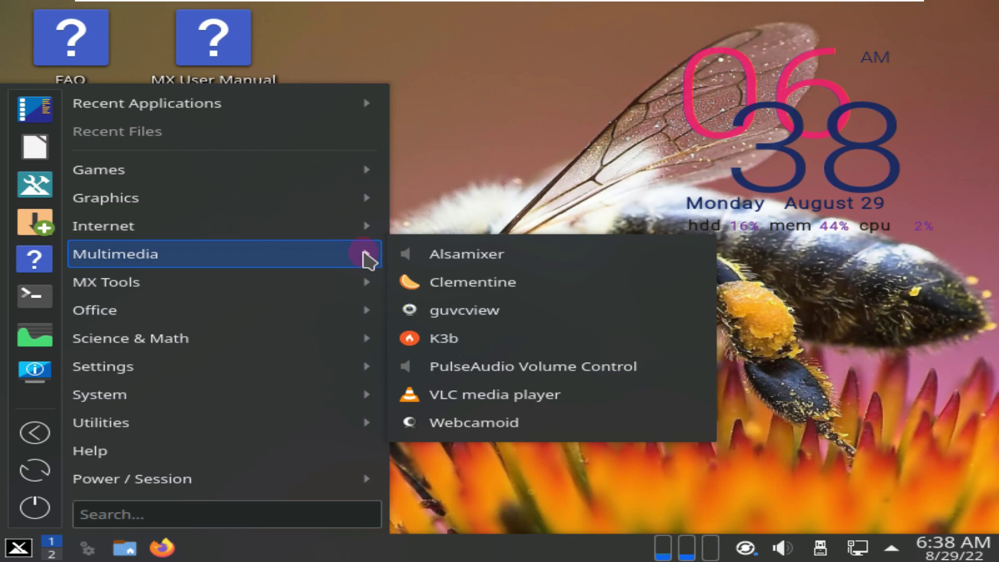
mouse_move(366, 231)
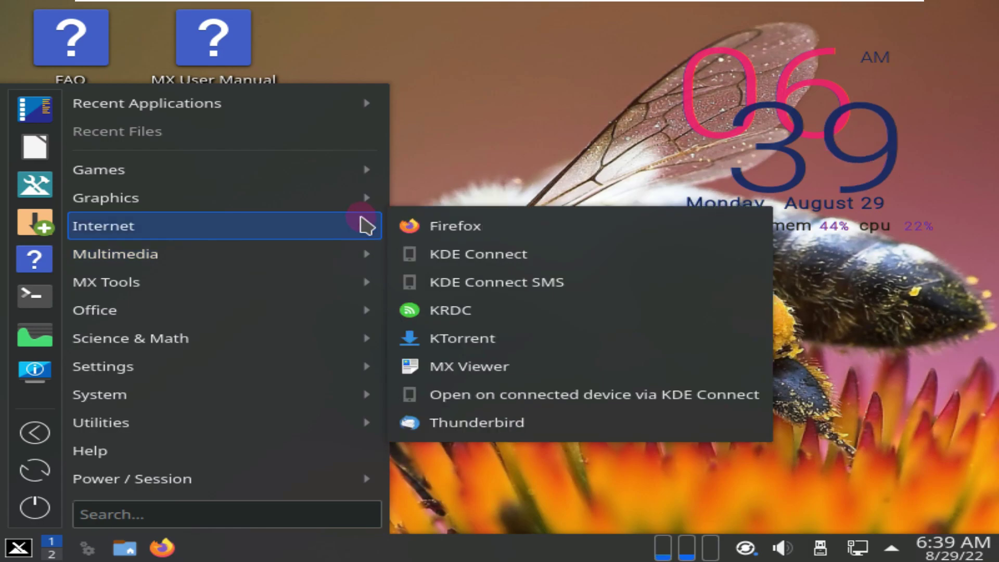
mouse_move(365, 210)
mouse_move(357, 183)
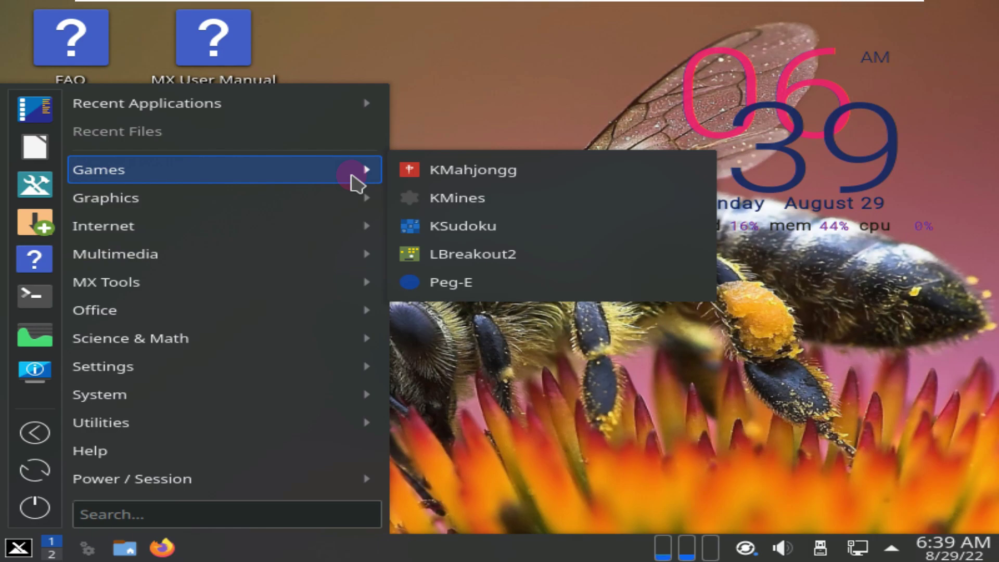
Launch Firefox from the Internet applications category
mouse_move(307, 235)
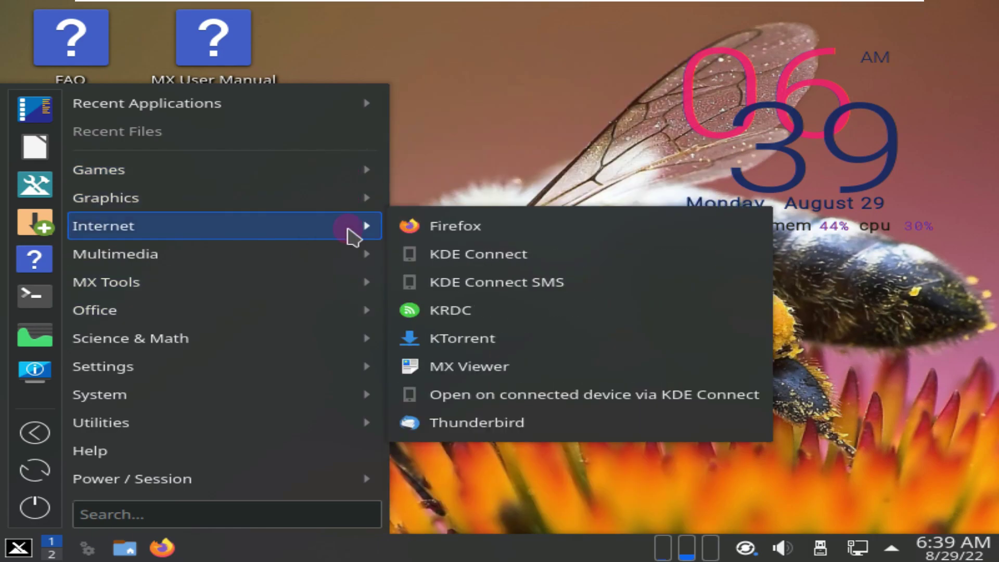
click(498, 228)
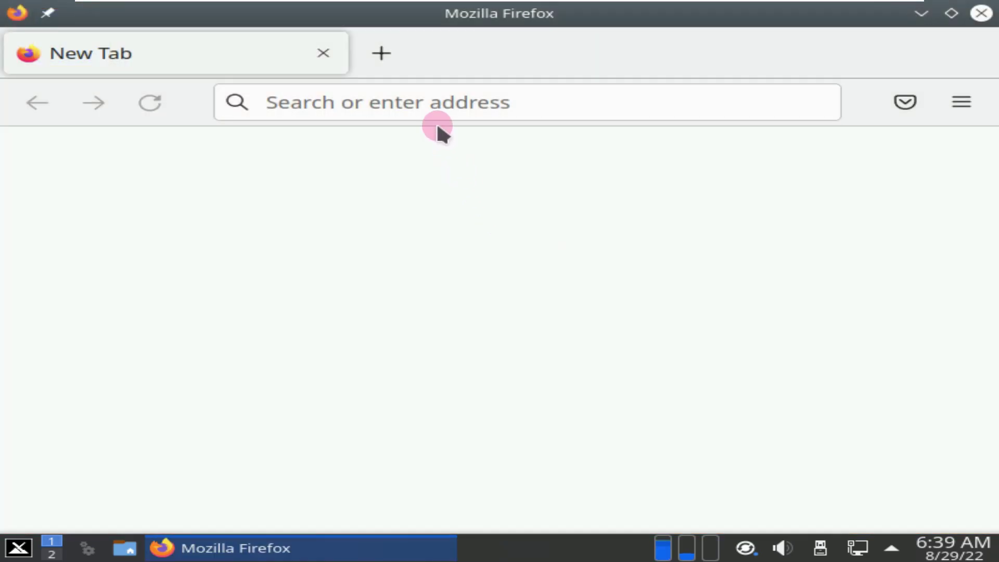
click(672, 53)
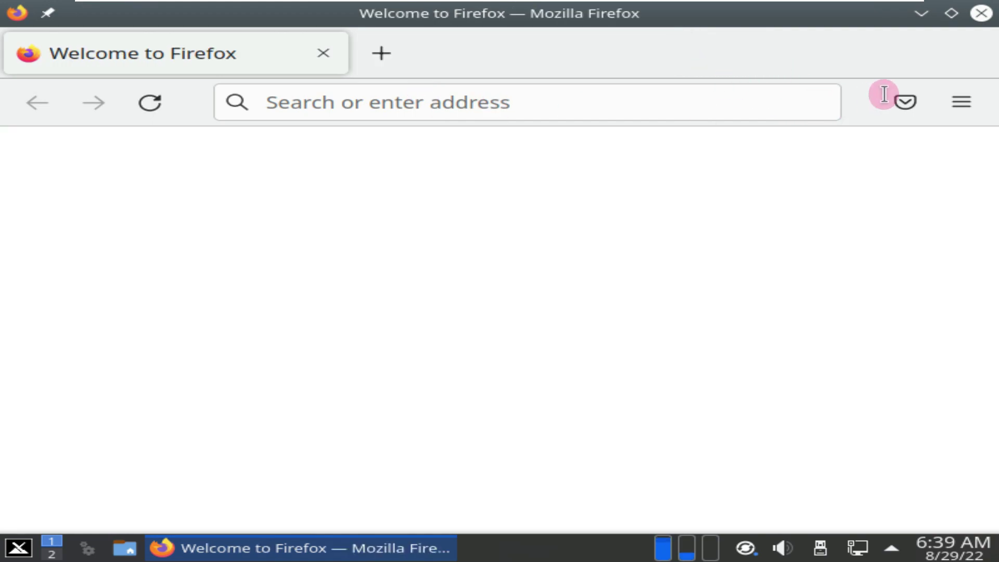
View the About Firefox version information, moving its window into full view, and close it
click(962, 101)
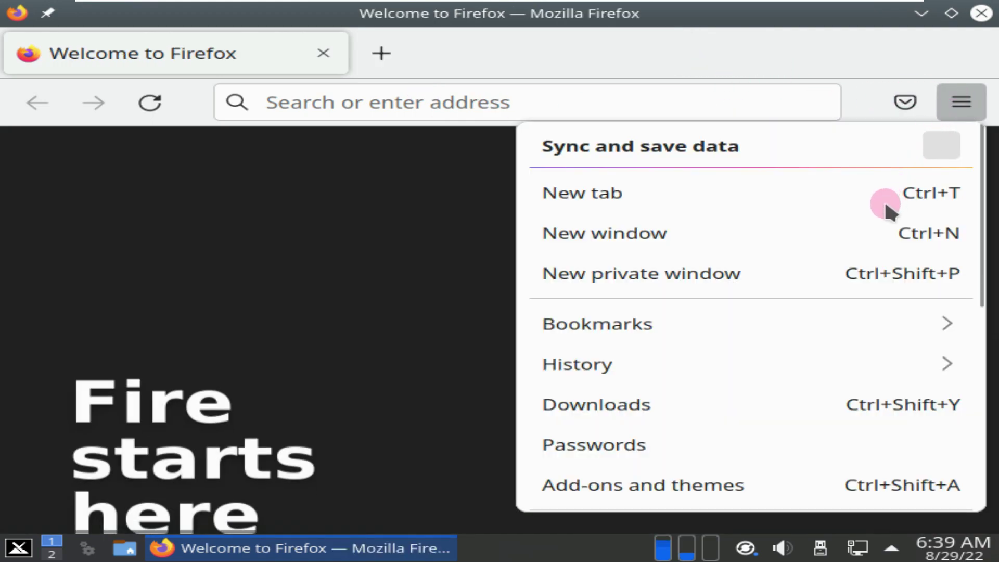
scroll(690, 443, down, 6)
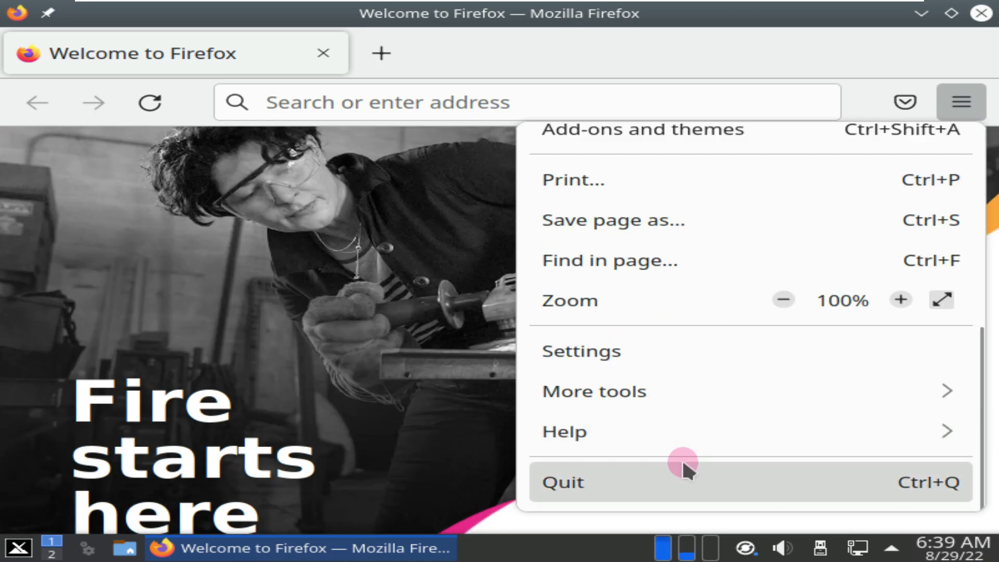
click(681, 432)
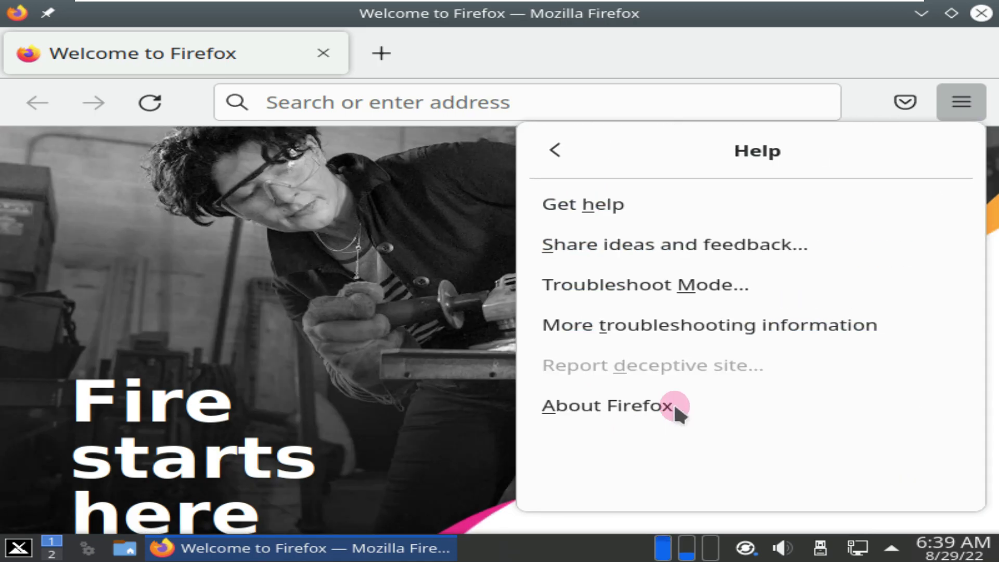
click(643, 401)
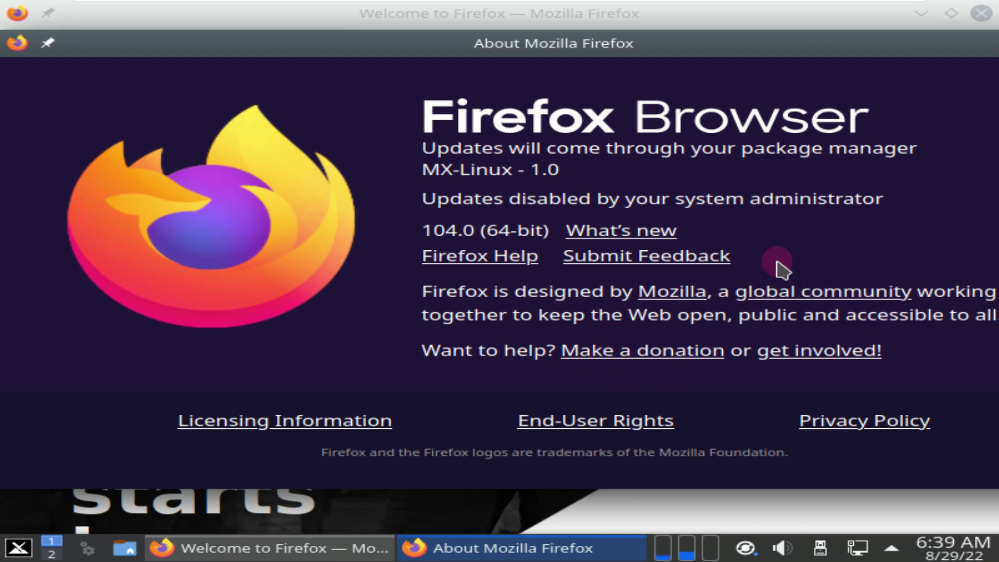
drag(728, 70, 676, 83)
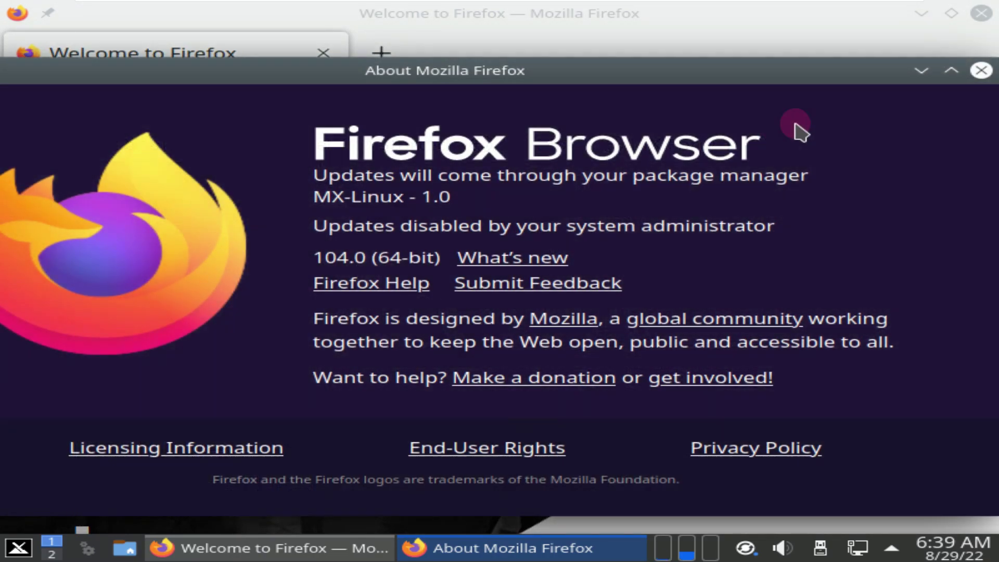
click(973, 76)
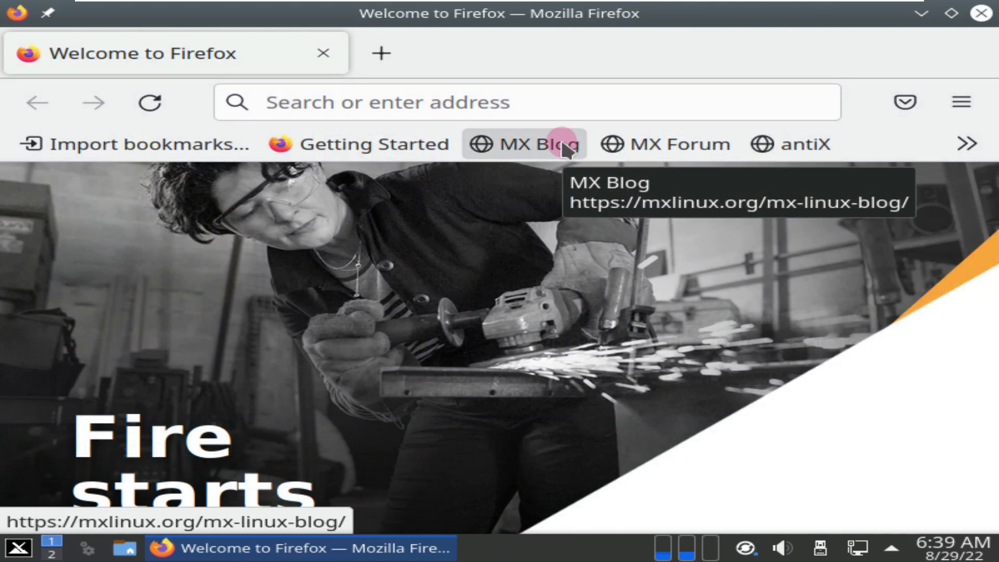
Search the web for "mx linux" and open the mxlinux.org website from the results
click(439, 99)
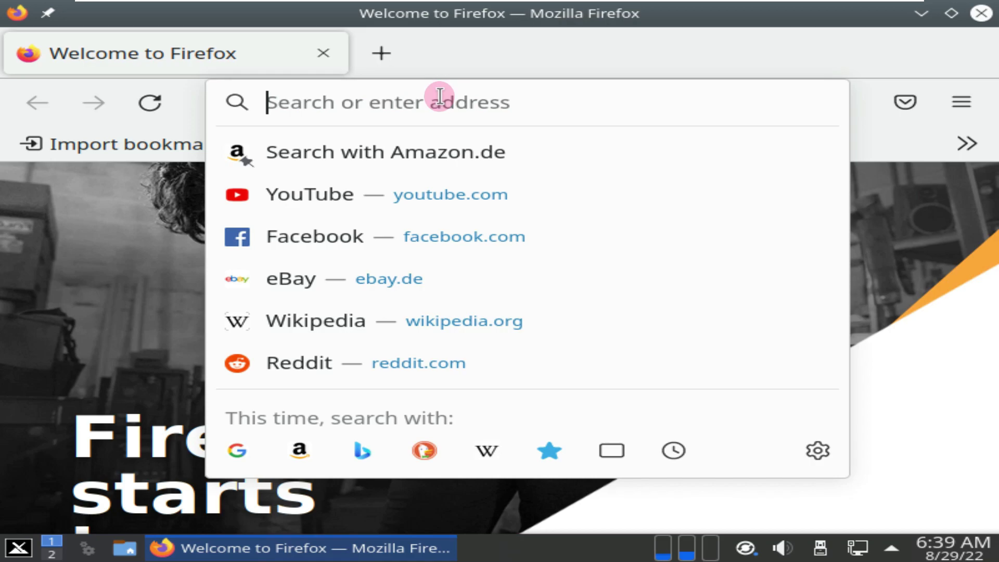
text(mx linux)
key(Return)
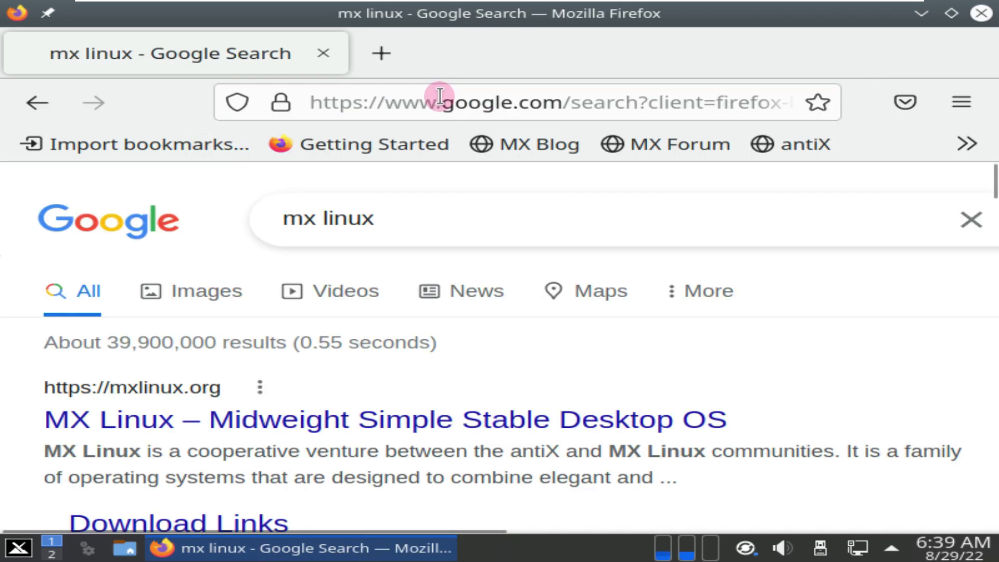
scroll(406, 234, down, 5)
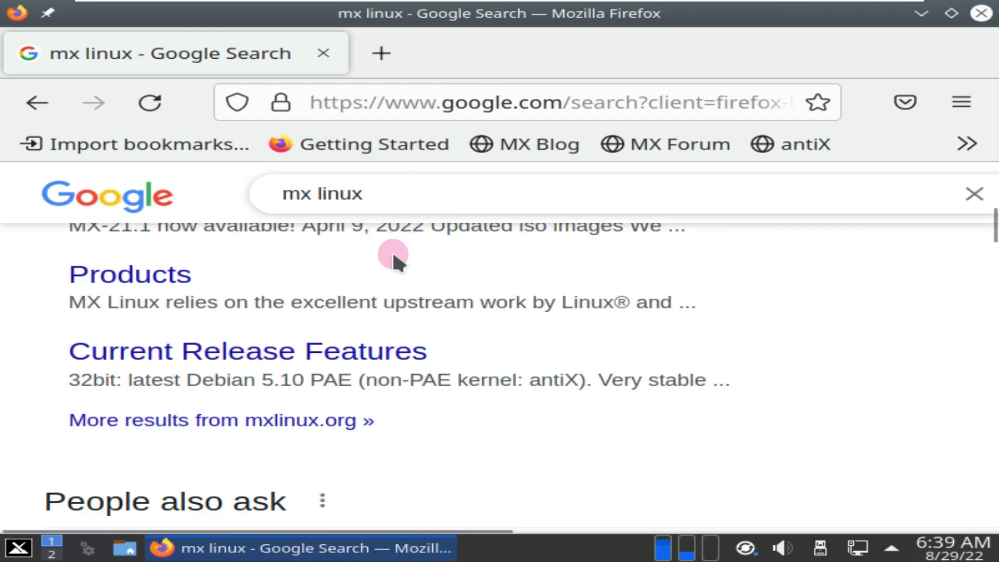
scroll(303, 284, up, 5)
click(313, 282)
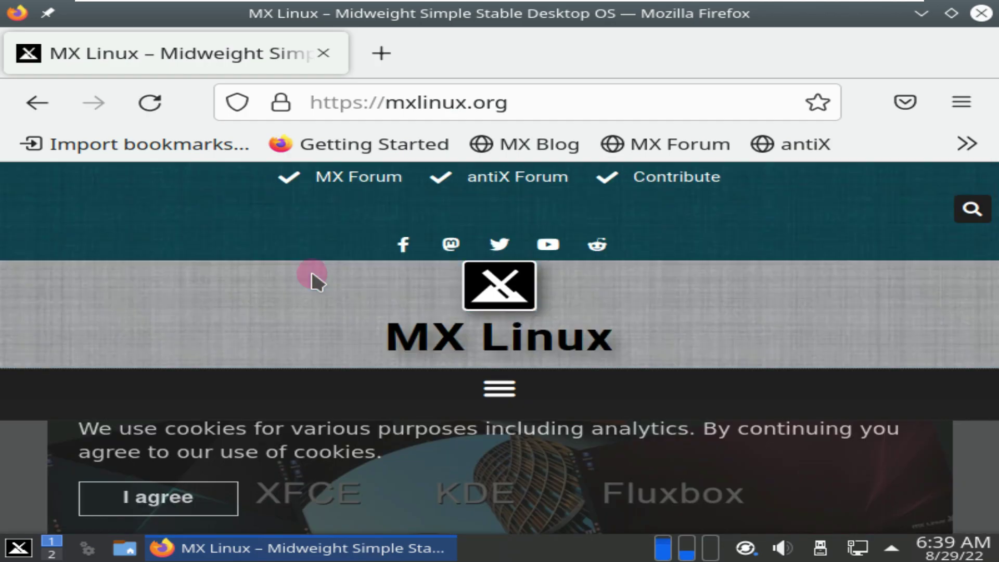
Accept the cookie notice on the MX Linux homepage and look over the introduction
scroll(312, 274, down, 5)
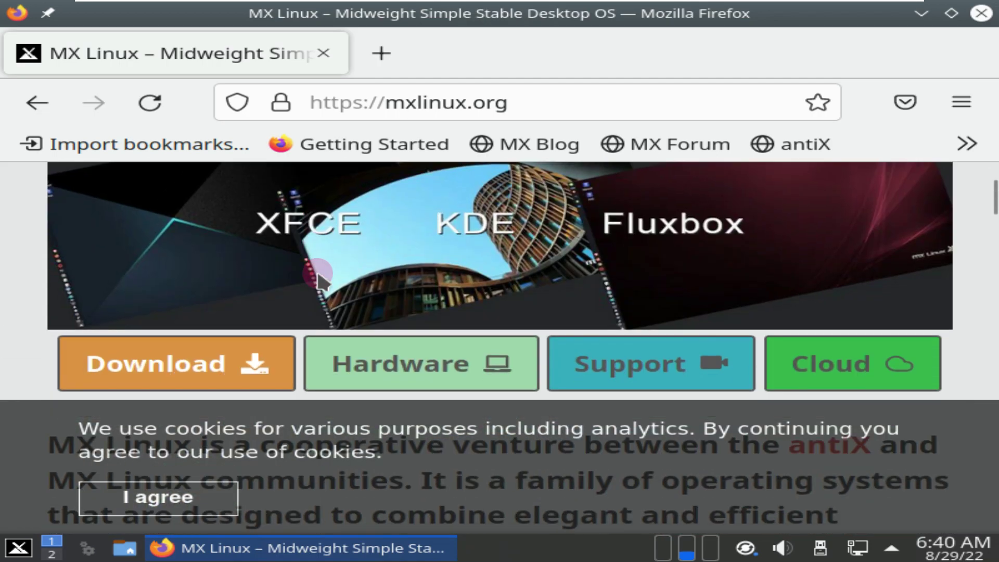
scroll(320, 276, down, 3)
click(223, 501)
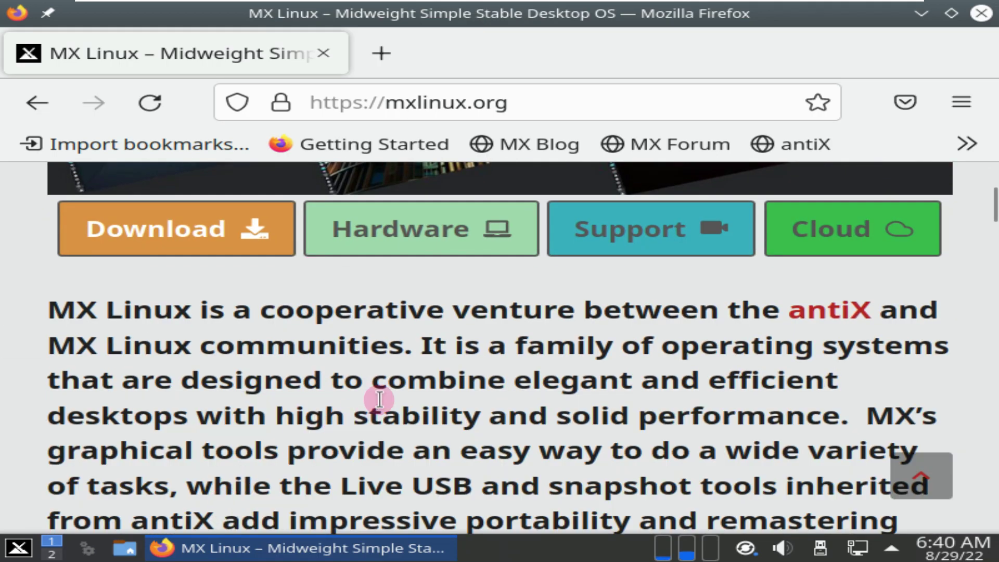
scroll(379, 402, up, 8)
Expand the site's navigation and go to the MX Linux Blog page
click(498, 380)
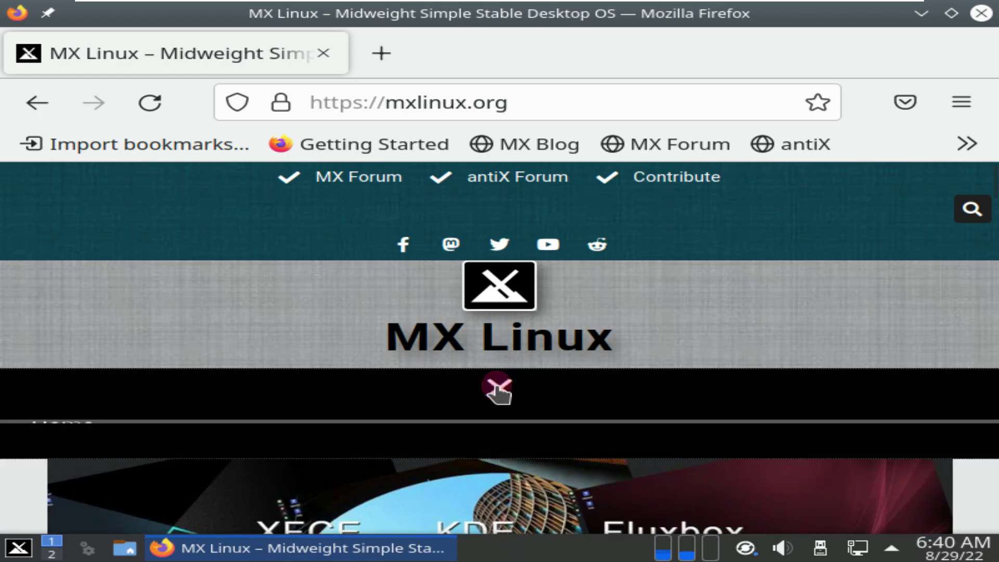
scroll(498, 380, down, 10)
scroll(484, 357, up, 5)
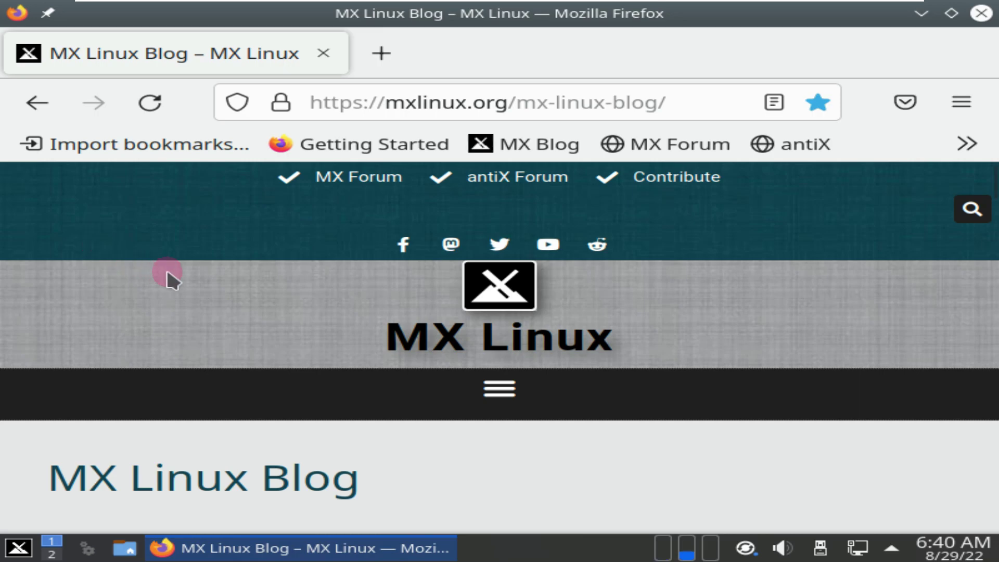
Look through the blog posts and open the MX-21.2 "Wildflower" released! article
scroll(229, 308, down, 10)
scroll(229, 308, up, 8)
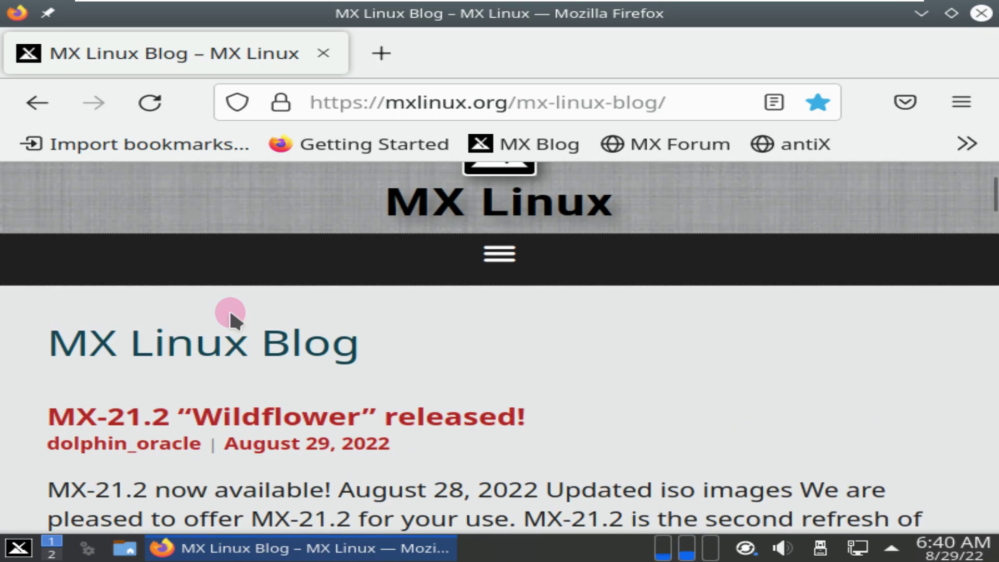
scroll(256, 335, down, 3)
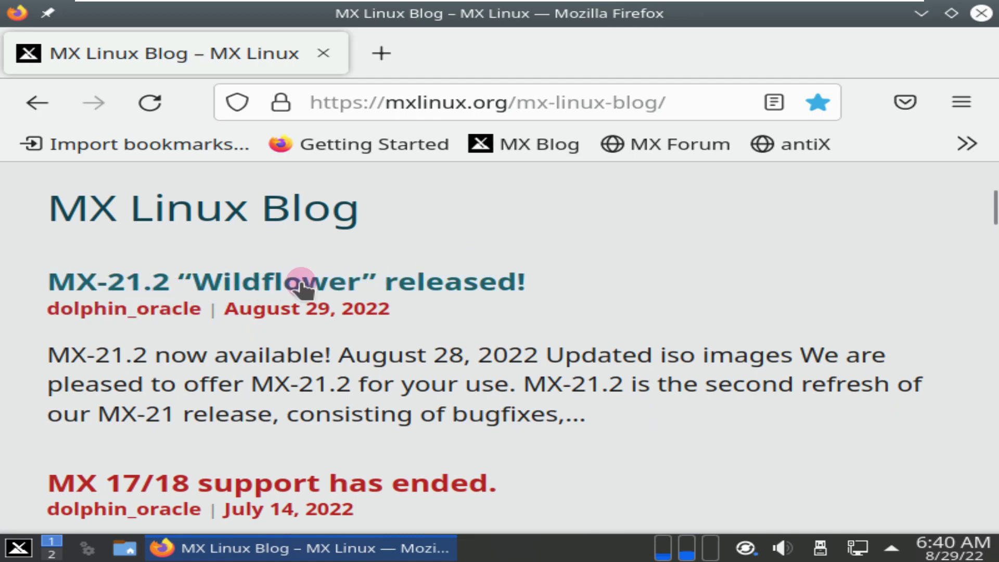
click(398, 285)
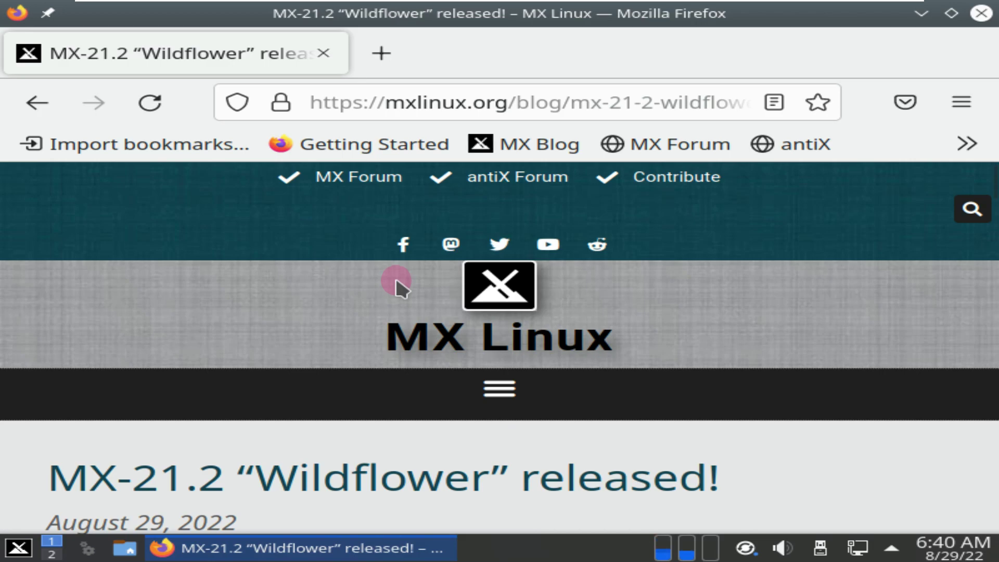
Read the article's title, release date and introduction, highlighting the title and the "MX-21.2 now available!" line
scroll(396, 277, down, 8)
scroll(640, 348, up, 6)
drag(377, 345, 64, 336)
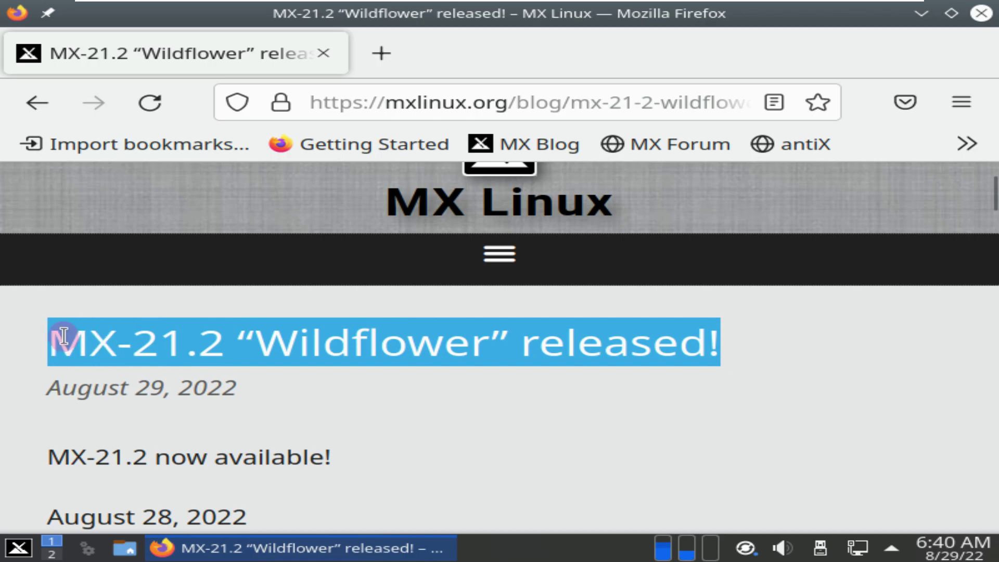
scroll(286, 313, down, 5)
scroll(313, 320, up, 3)
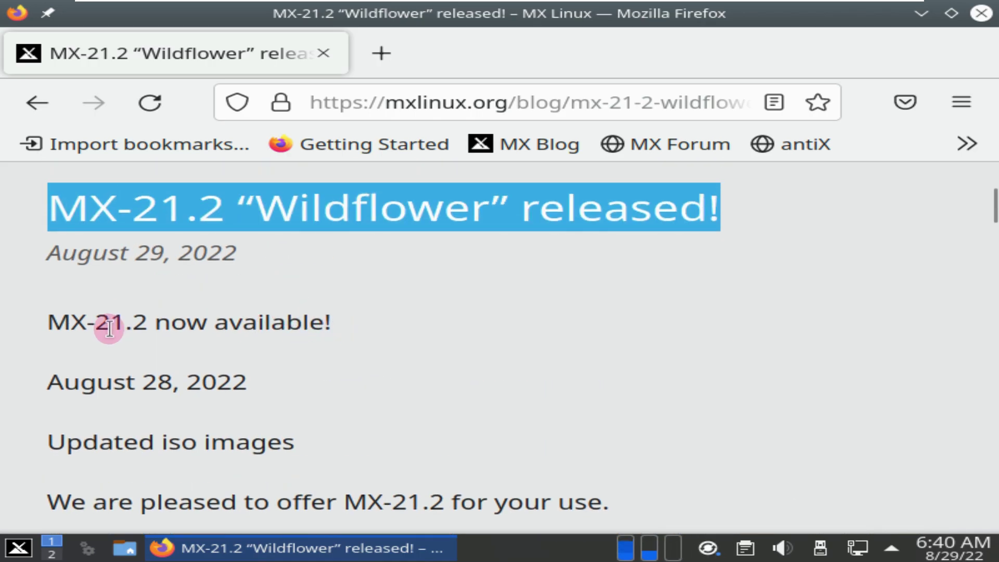
drag(53, 324, 336, 326)
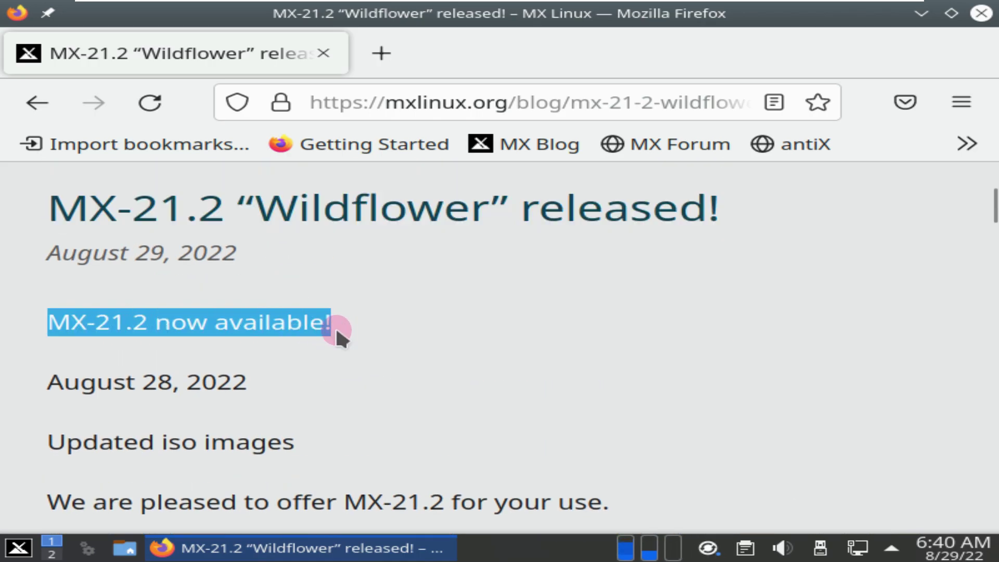
click(336, 327)
scroll(337, 328, down, 5)
scroll(287, 307, up, 3)
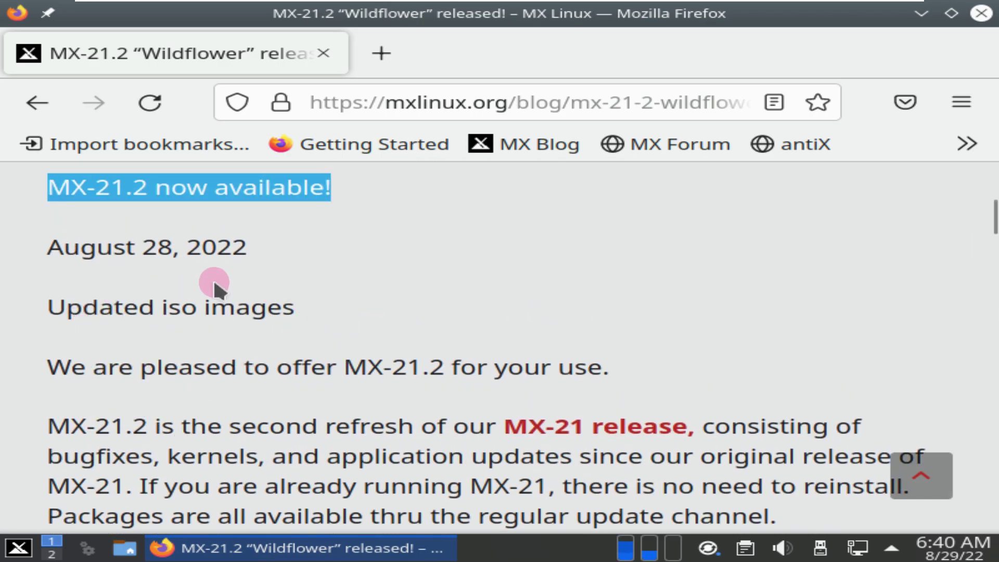
scroll(285, 379, down, 3)
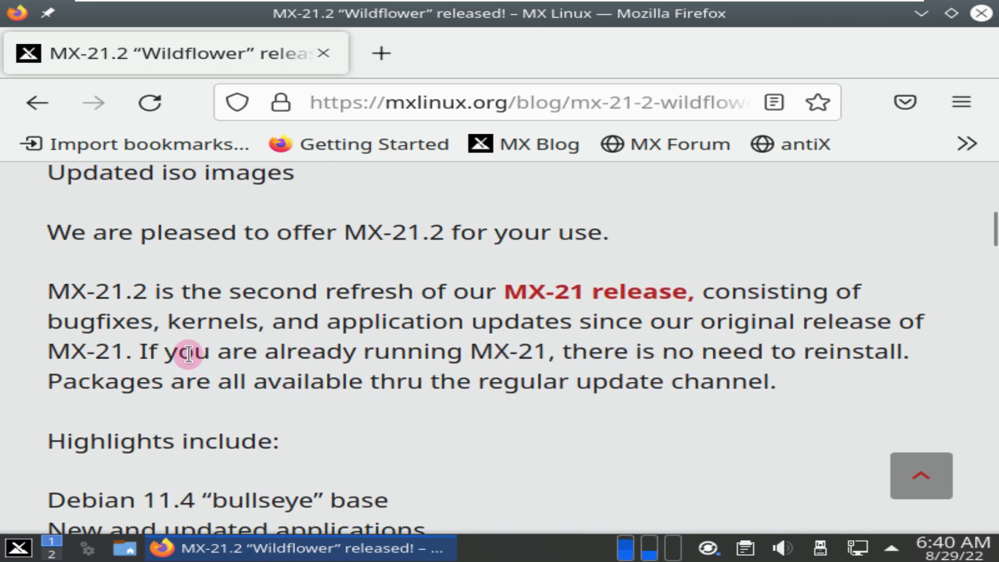
Examine the release highlights from the Debian 11.4 "bullseye" base, which is highlighted, down to the kernel updates
scroll(350, 312, down, 5)
drag(51, 238, 385, 236)
scroll(389, 236, down, 2)
scroll(390, 234, up, 2)
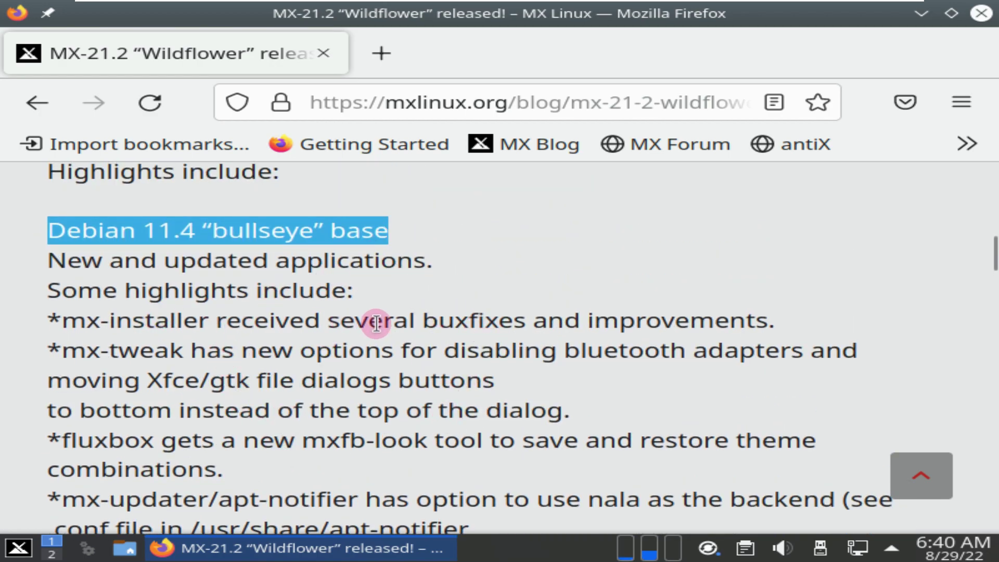
scroll(376, 326, down, 3)
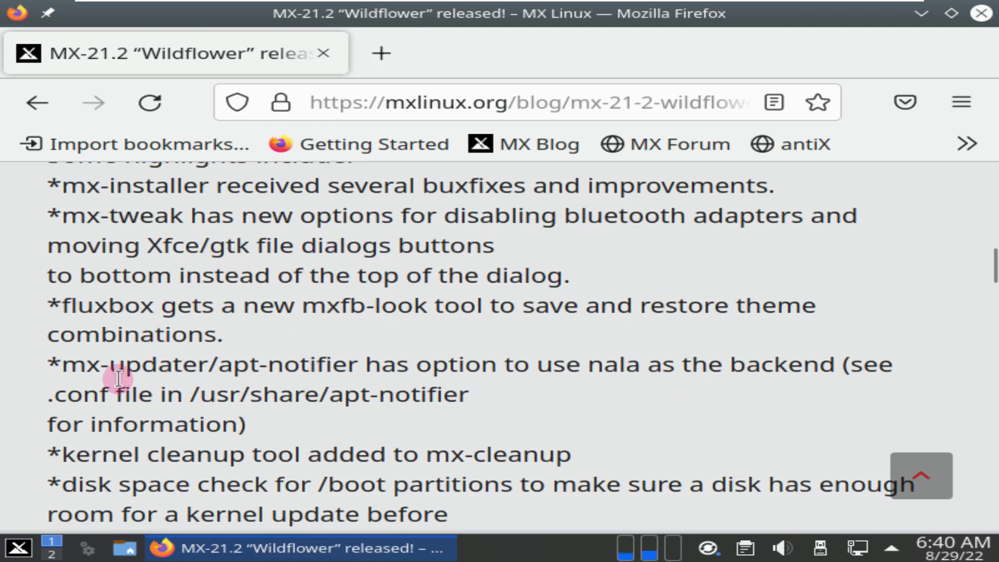
scroll(365, 328, down, 4)
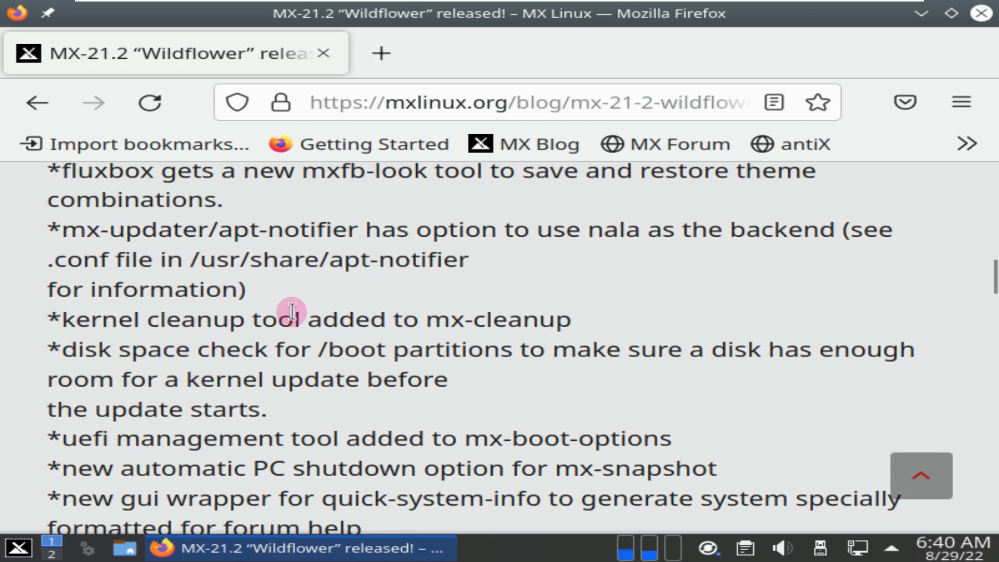
scroll(271, 318, down, 2)
scroll(311, 380, down, 3)
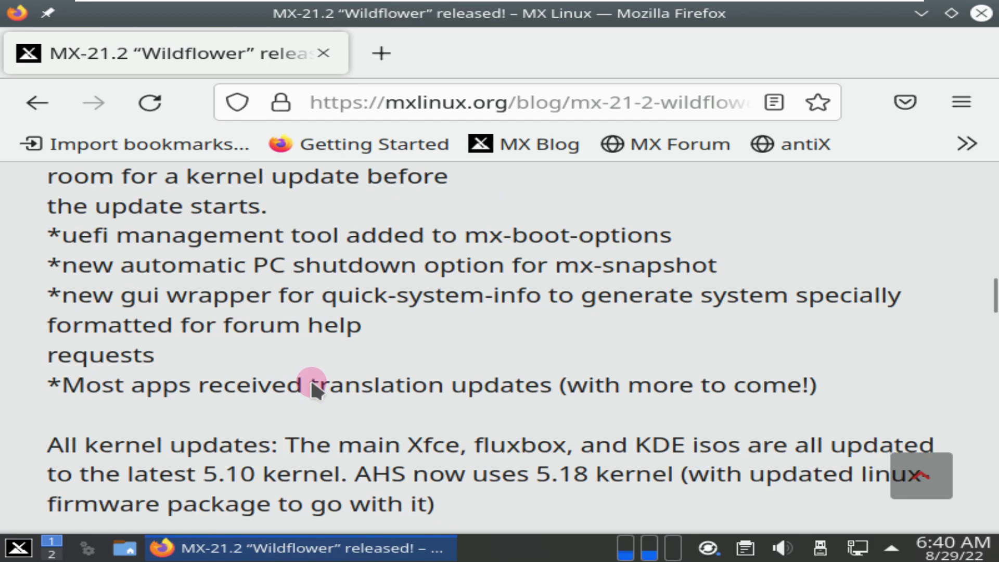
scroll(311, 383, up, 3)
scroll(460, 334, down, 5)
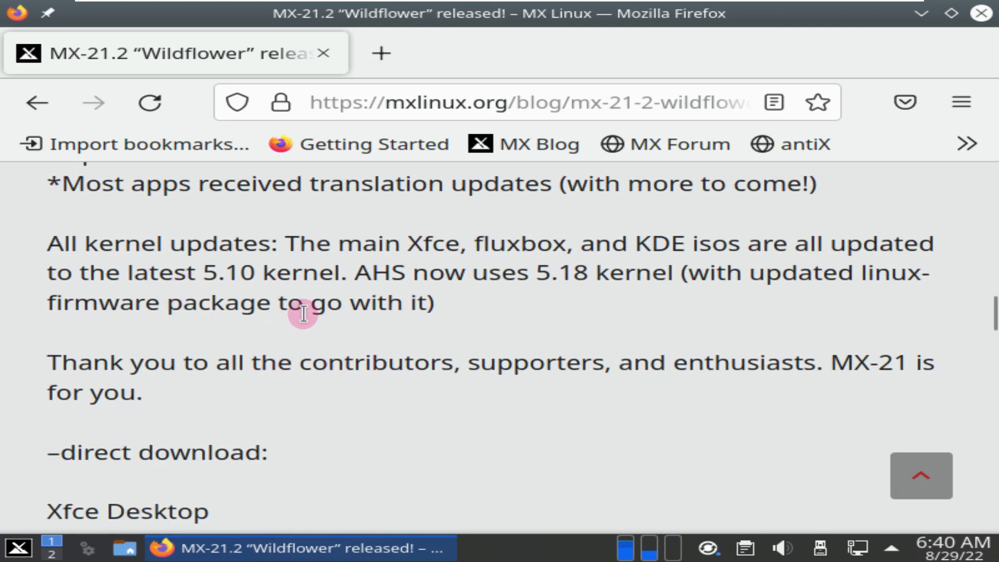
Review the direct download links for the Xfce, KDE/Plasma and Fluxbox editions and the rest of the article to its end
scroll(328, 311, down, 3)
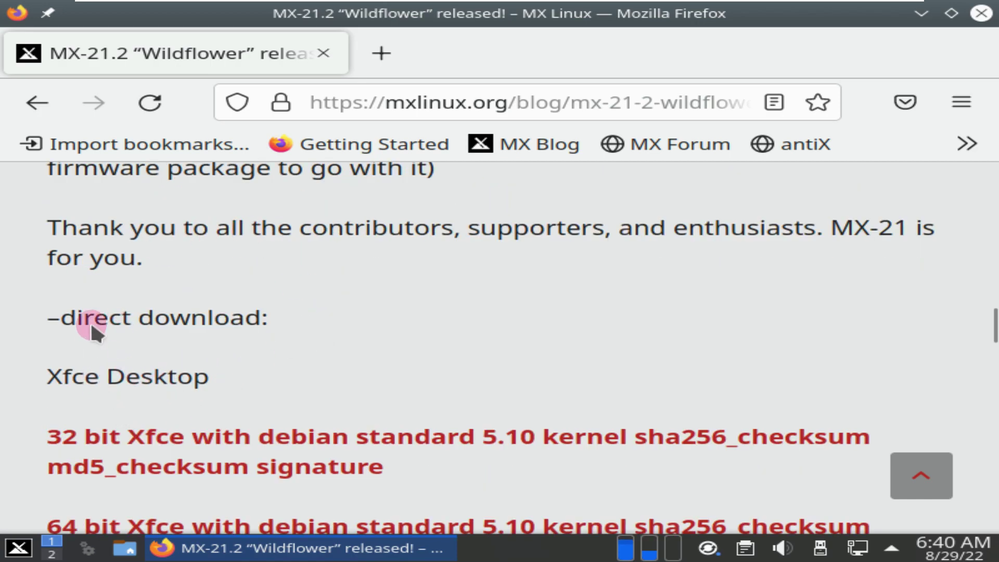
scroll(139, 336, down, 6)
scroll(404, 341, up, 3)
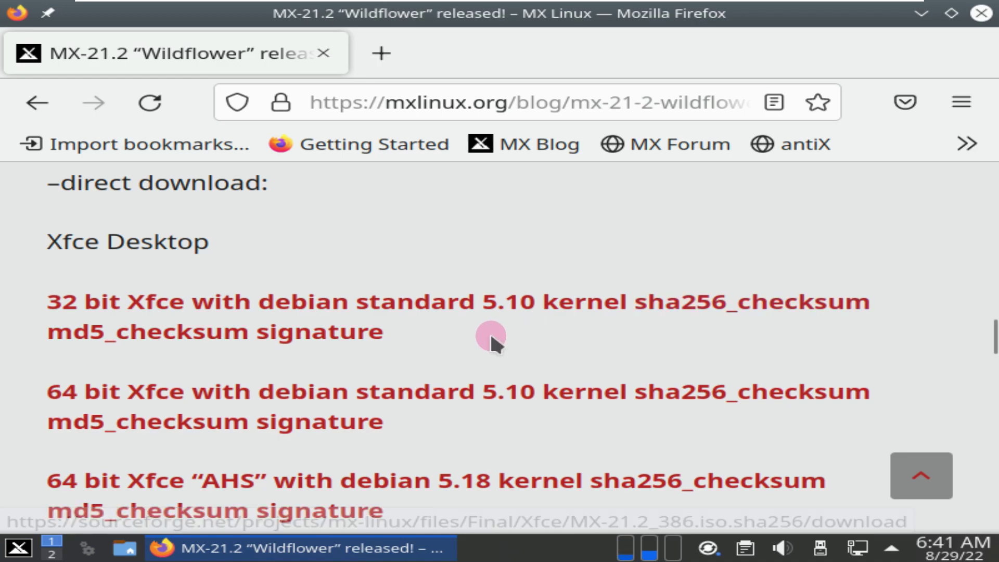
scroll(572, 395, down, 3)
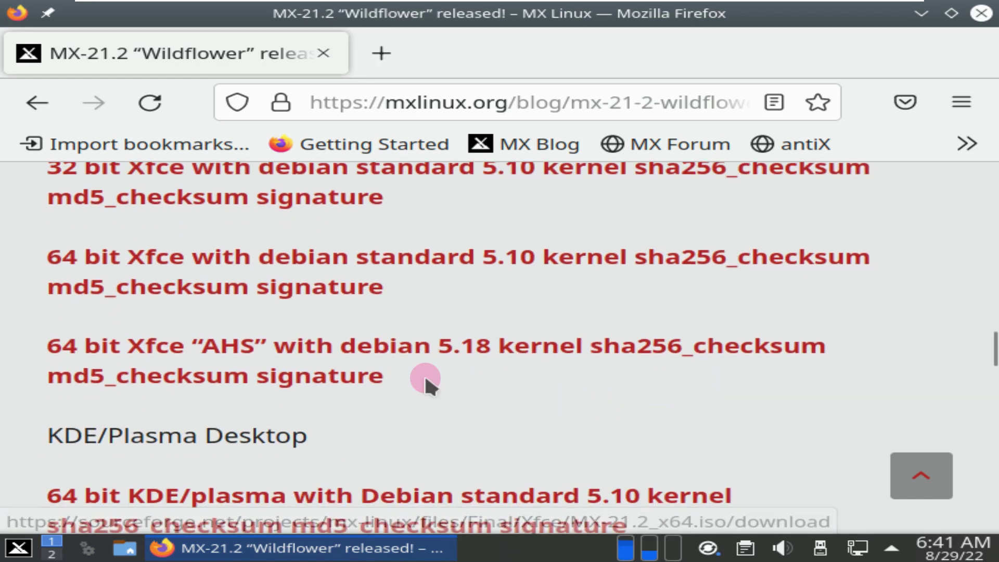
scroll(426, 364, down, 3)
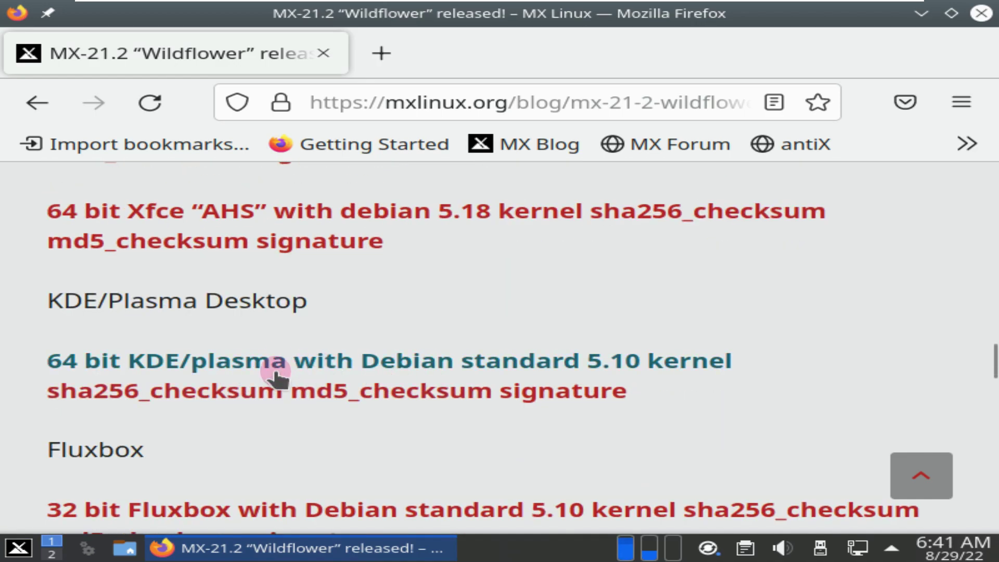
scroll(344, 363, down, 6)
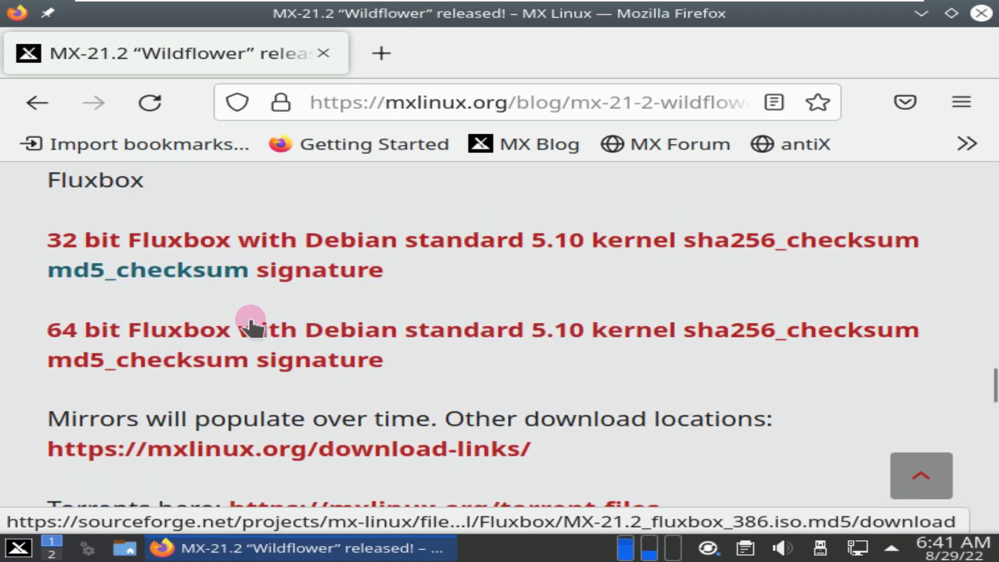
scroll(377, 284, down, 3)
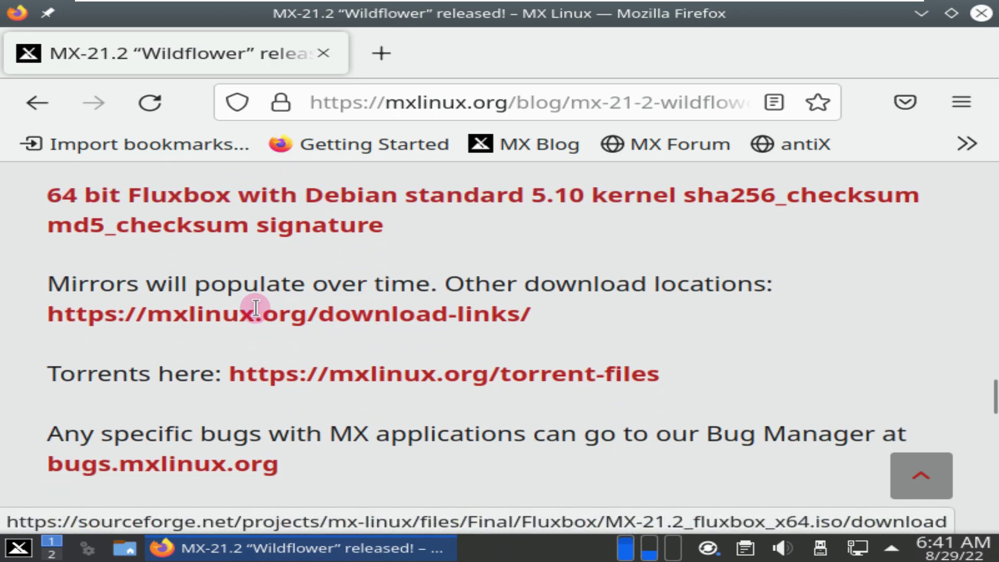
scroll(488, 377, down, 10)
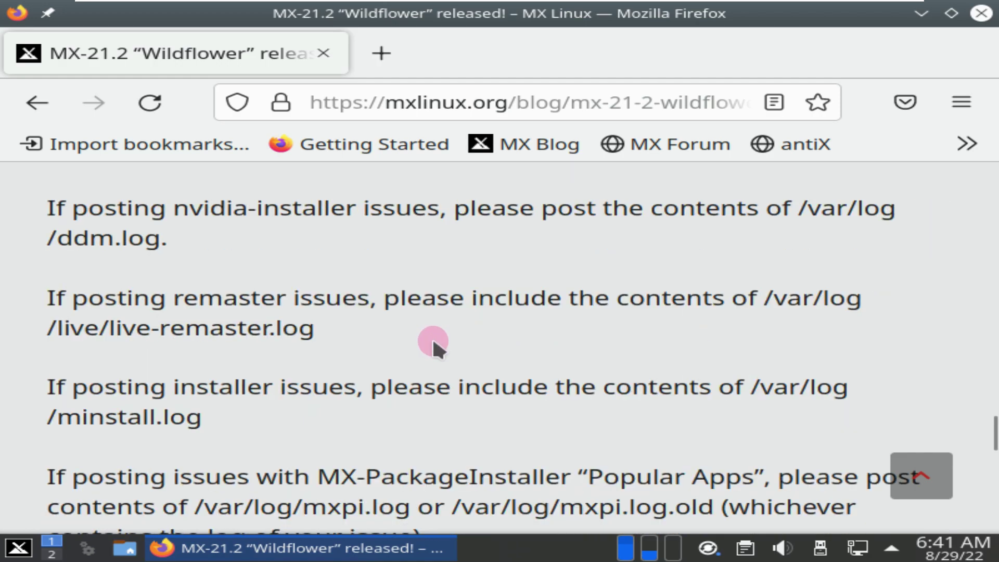
scroll(499, 333, down, 12)
scroll(501, 336, up, 10)
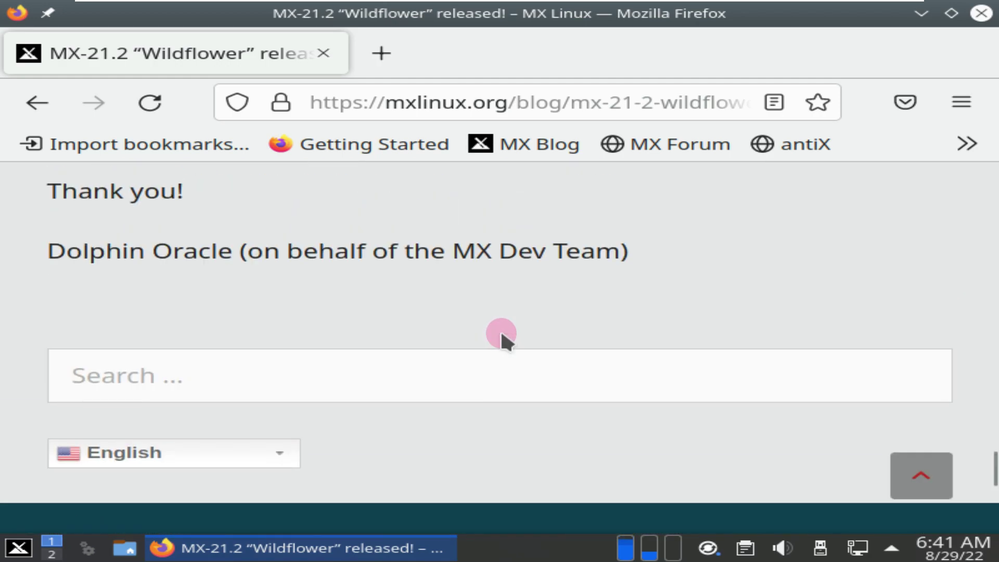
Return to the KDE/Plasma Desktop section and open the 64 bit KDE/plasma with Debian standard 5.10 kernel download
scroll(508, 336, up, 20)
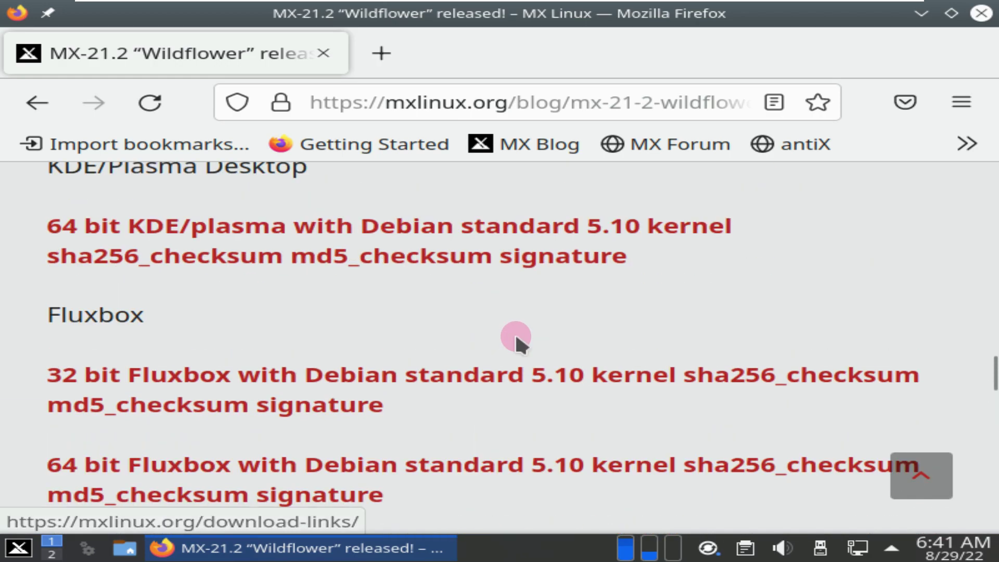
scroll(517, 338, up, 7)
scroll(517, 337, down, 9)
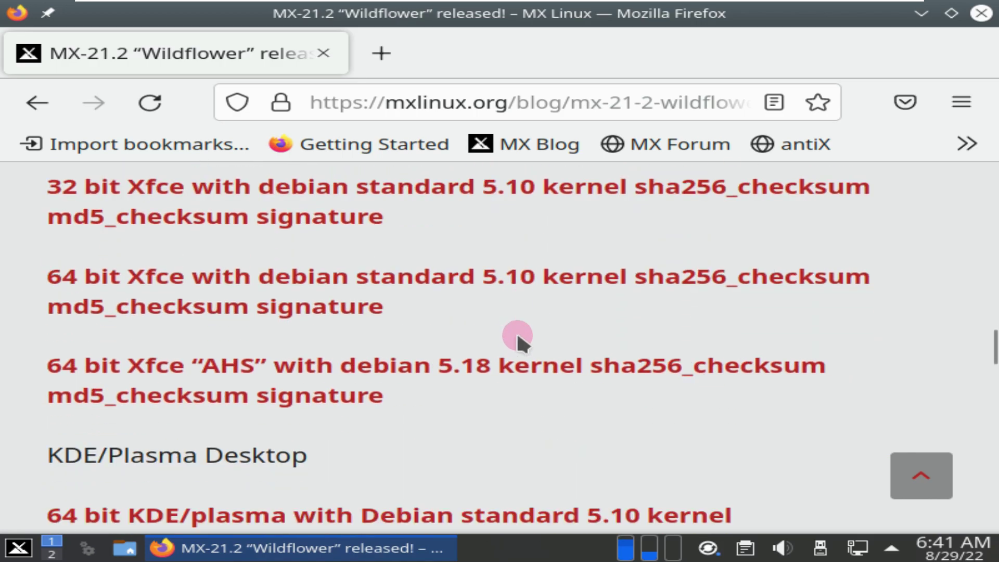
scroll(509, 330, up, 3)
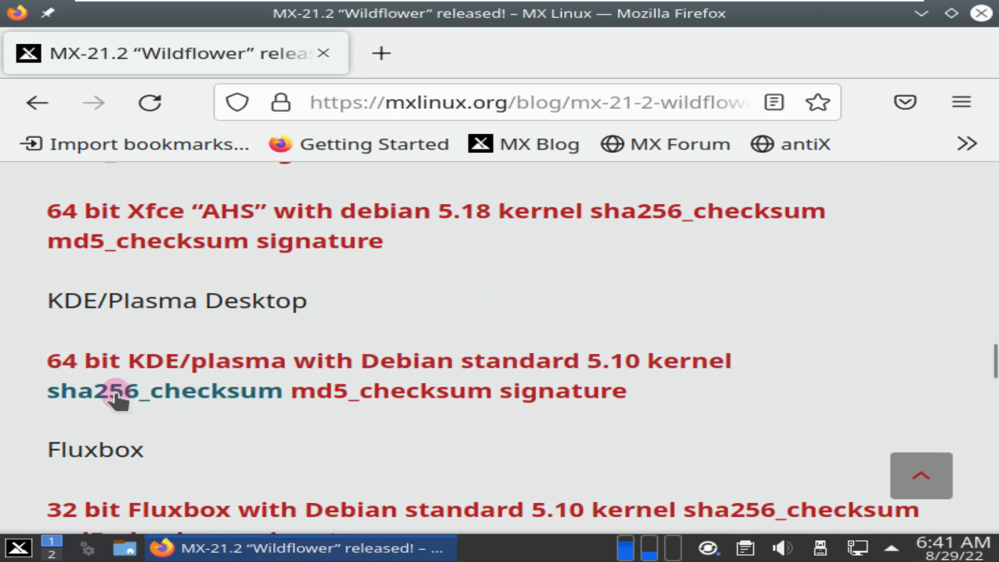
drag(350, 297, 80, 292)
click(79, 292)
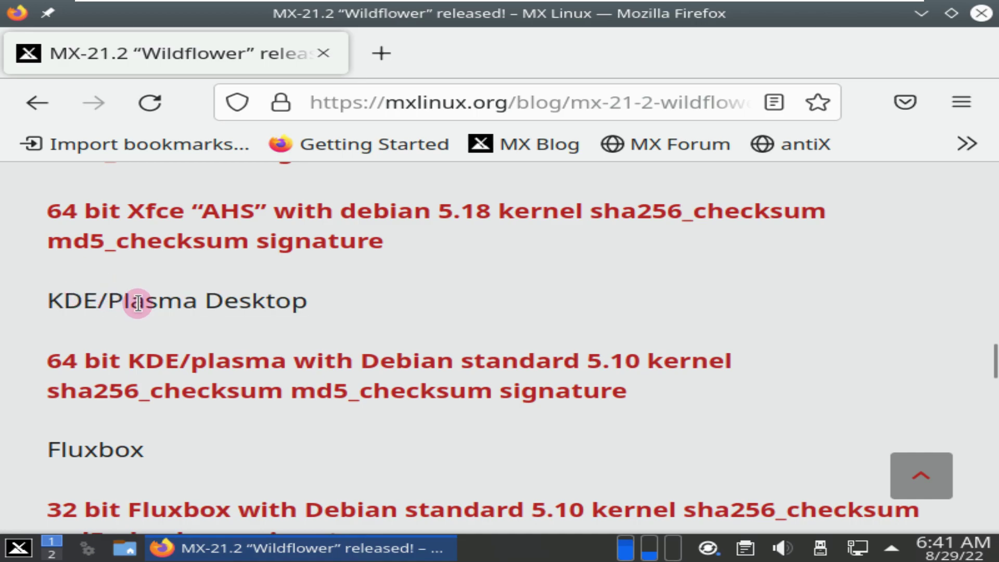
click(266, 361)
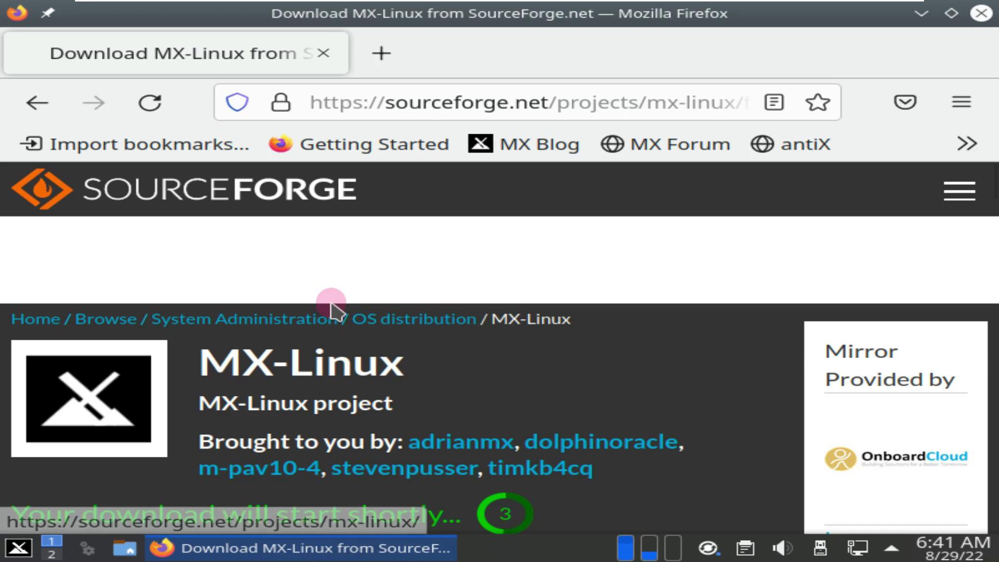
Look over the SourceForge download page, cancel the MX-21.2_KDE_x64.iso download and dismiss the download list
scroll(336, 309, down, 3)
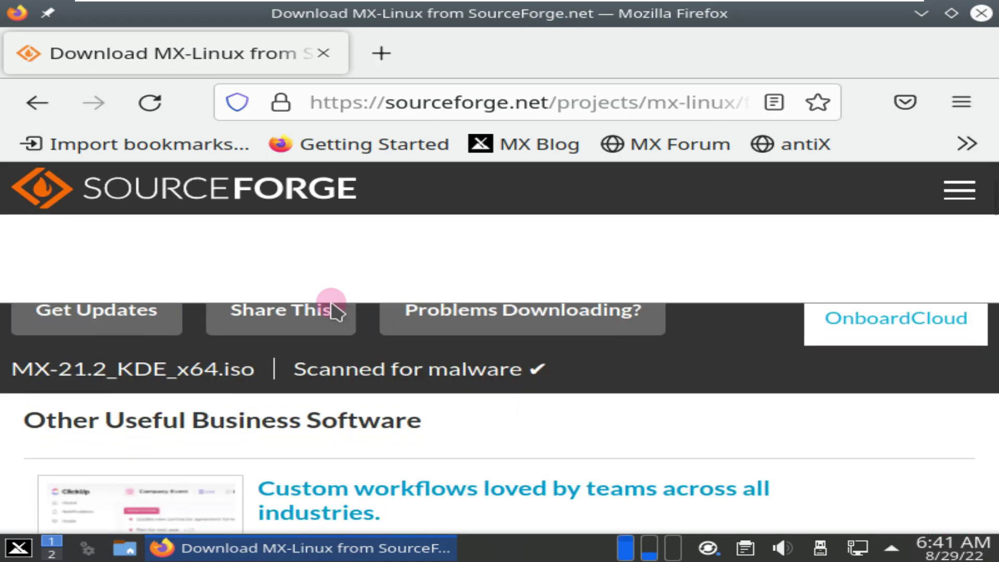
scroll(346, 310, up, 3)
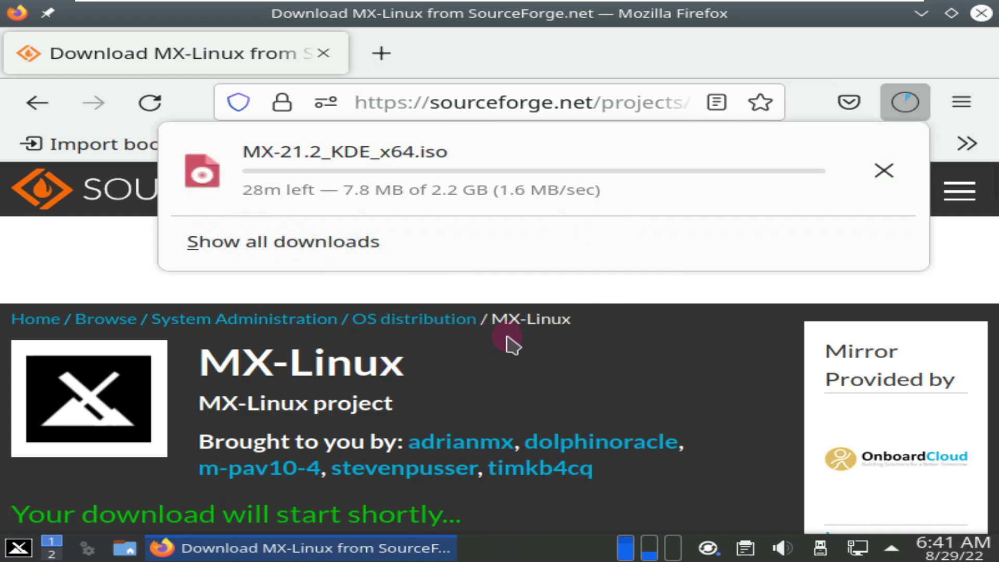
click(884, 172)
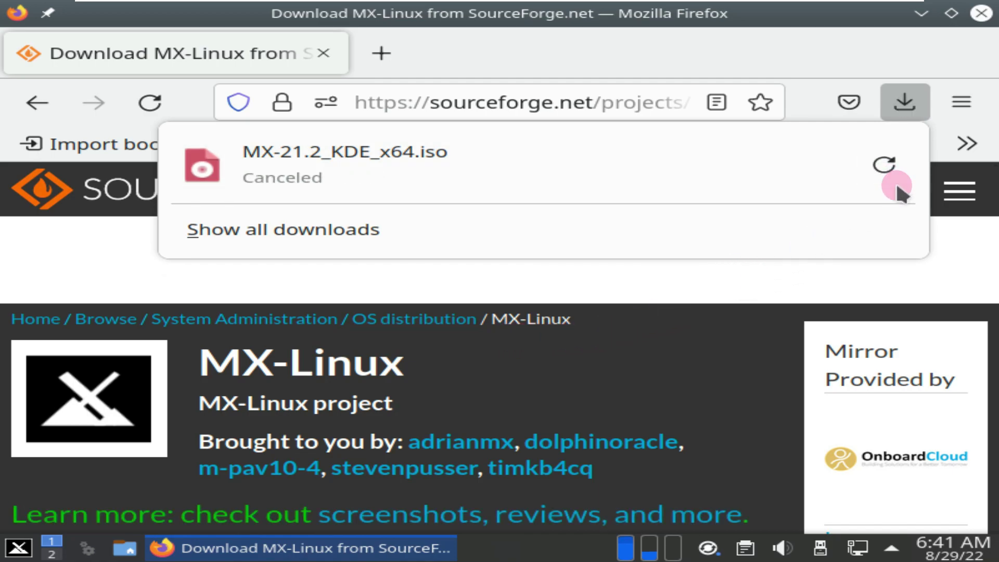
click(791, 264)
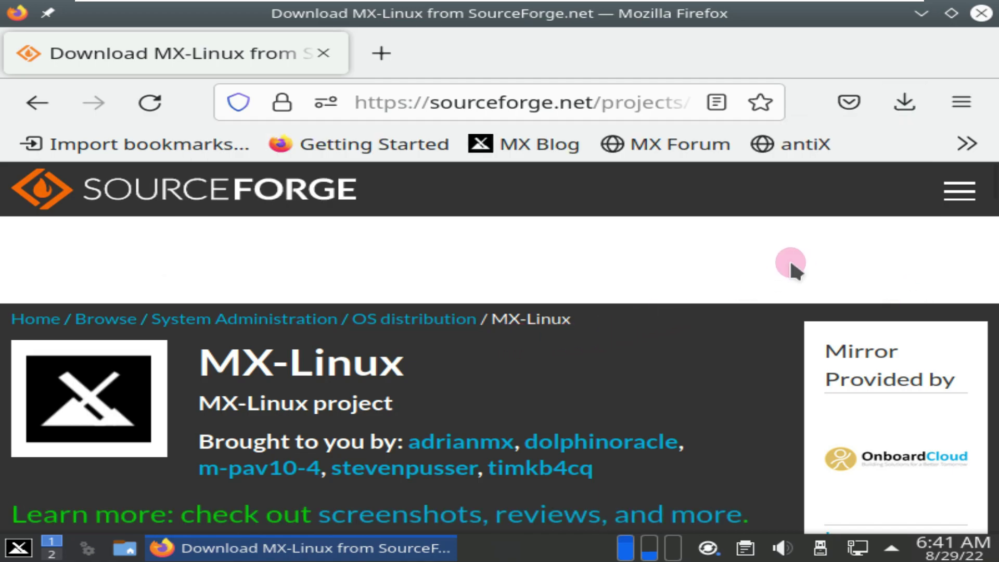
Close the SourceForge page and go to youtube.com/9to5linux from a new tab
click(367, 56)
click(323, 53)
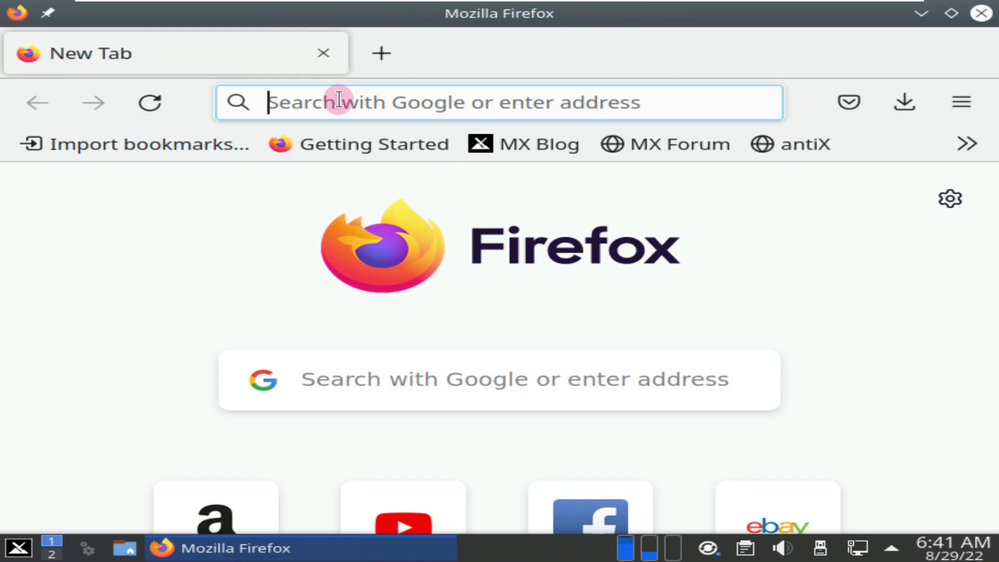
click(339, 99)
text(you)
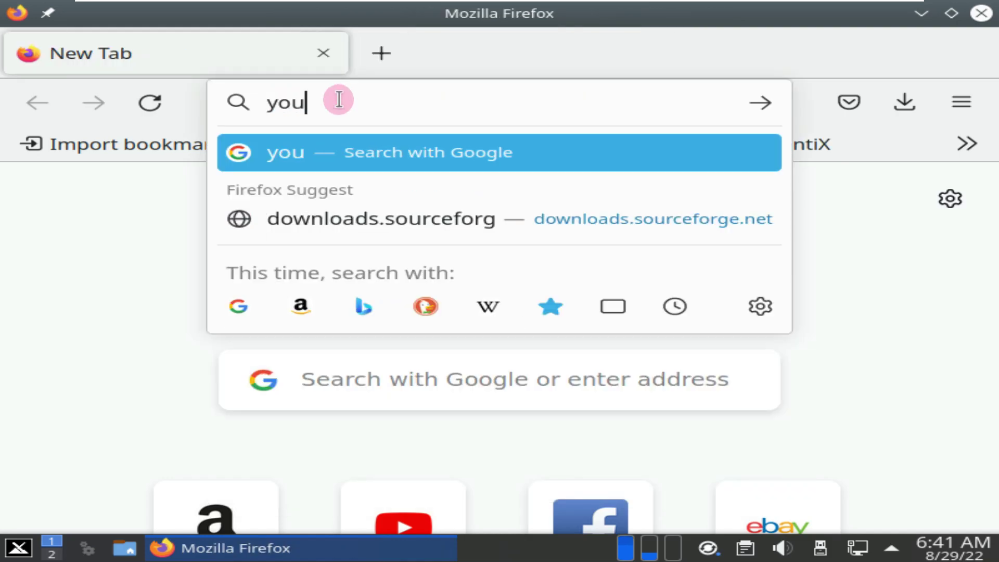
text(tube.com/9to5linux)
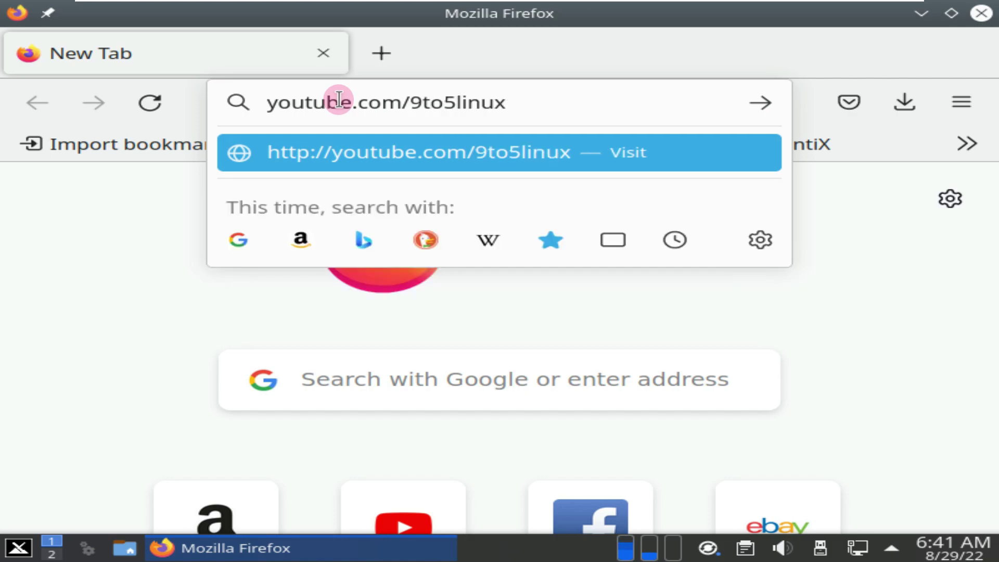
key(Return)
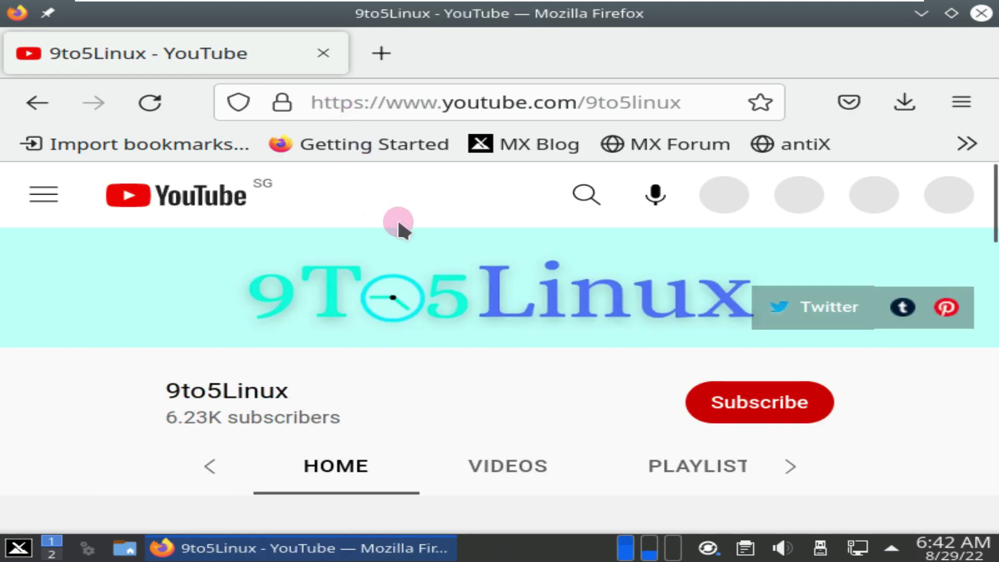
Search within the 9to5Linux channel for "mx linux 21"
scroll(382, 249, down, 3)
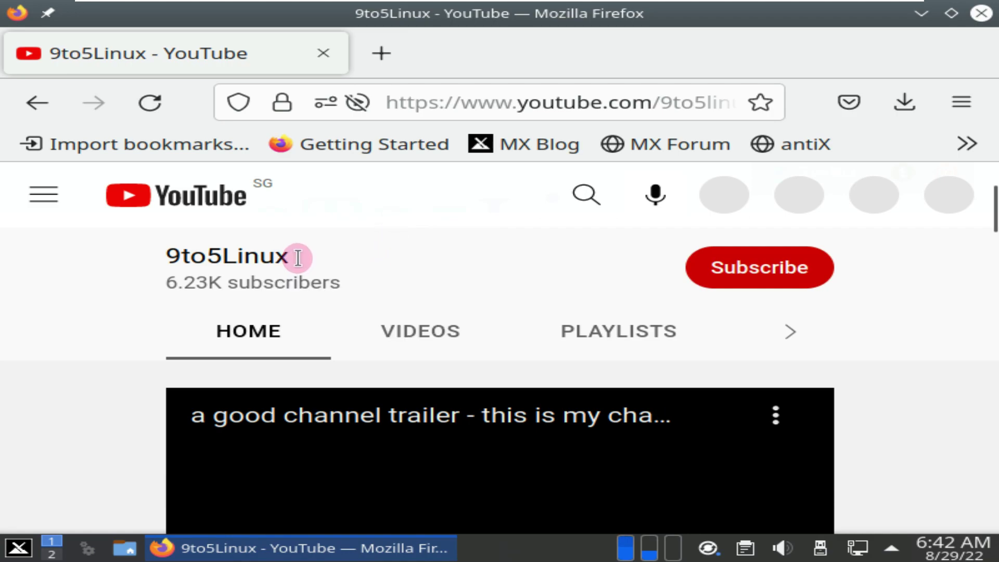
drag(291, 256, 172, 258)
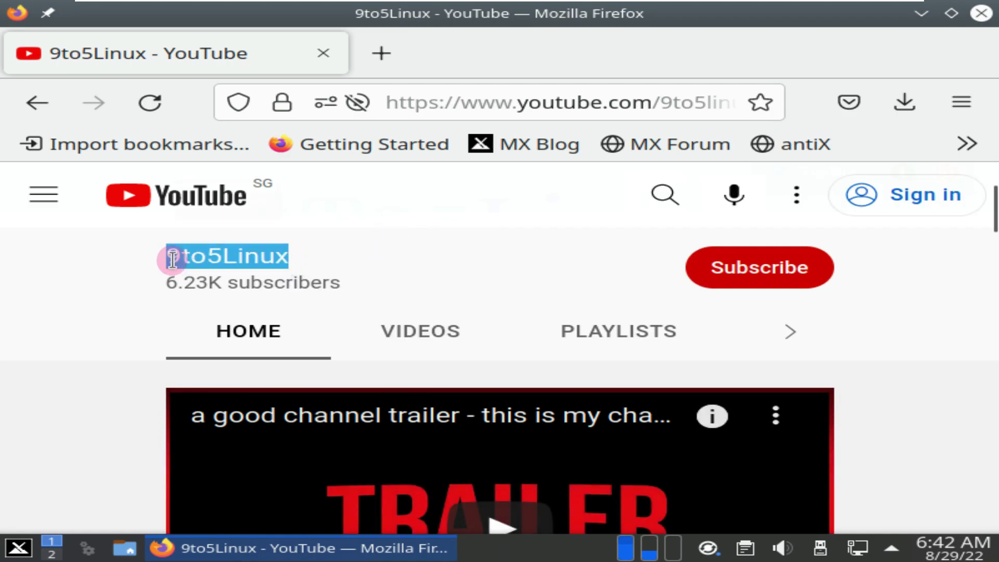
click(512, 328)
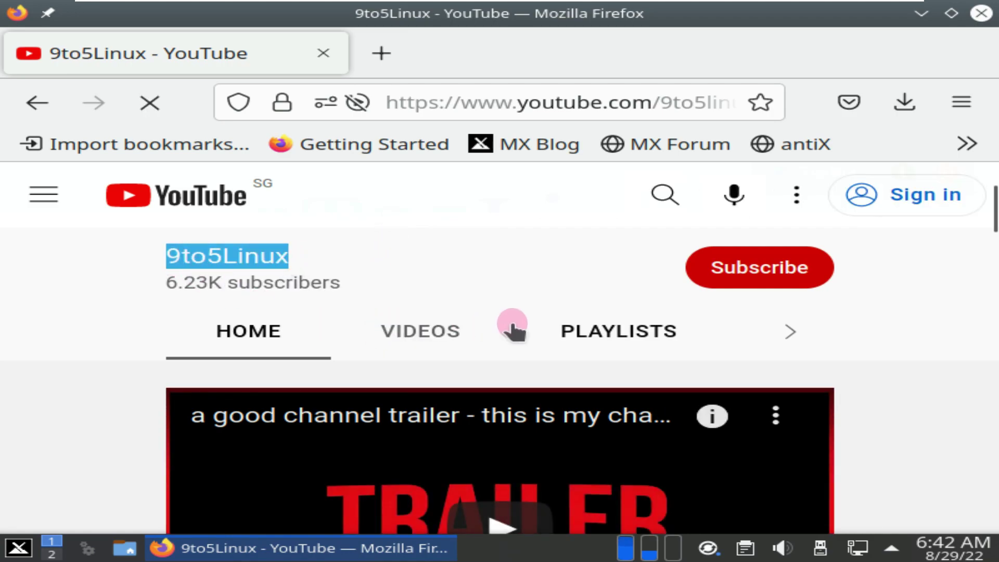
click(780, 334)
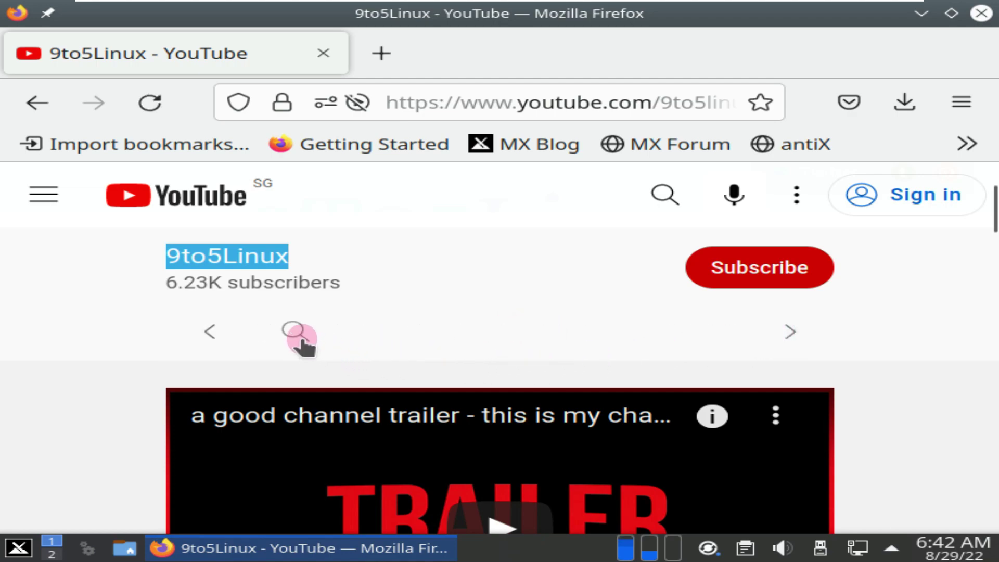
click(299, 339)
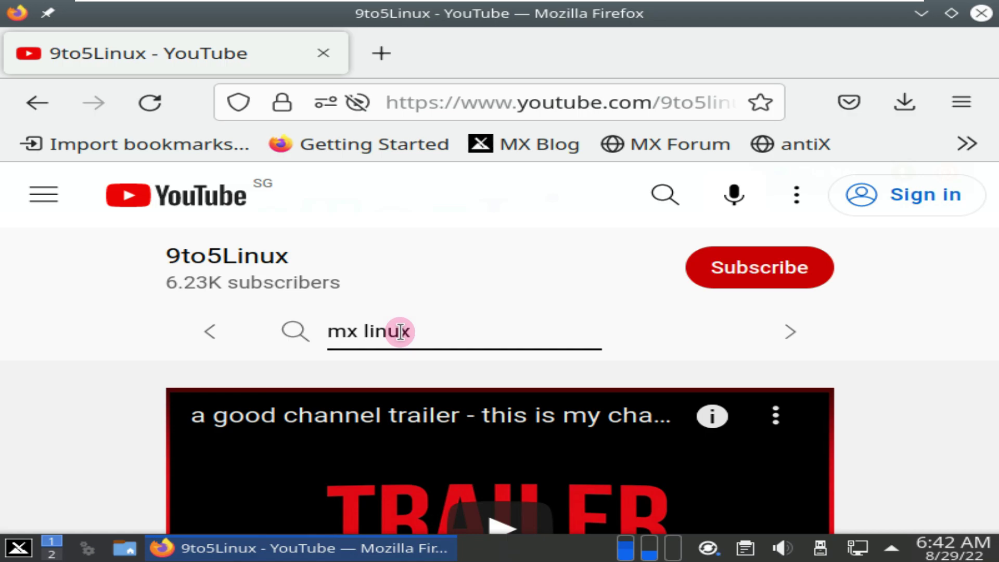
key(Return)
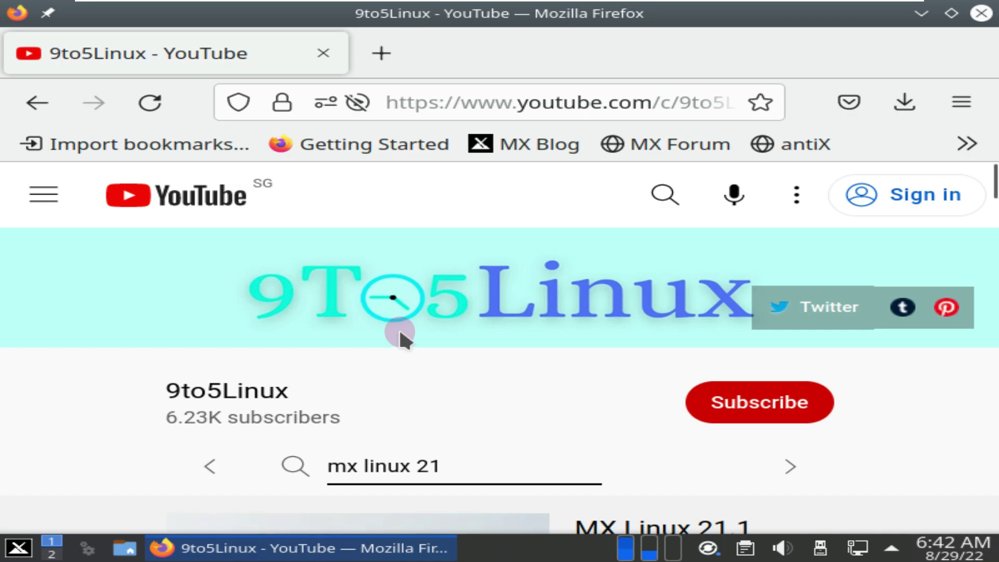
Look through the channel's MX Linux video results and return to the beginning of the page
scroll(400, 336, down, 4)
scroll(400, 335, up, 1)
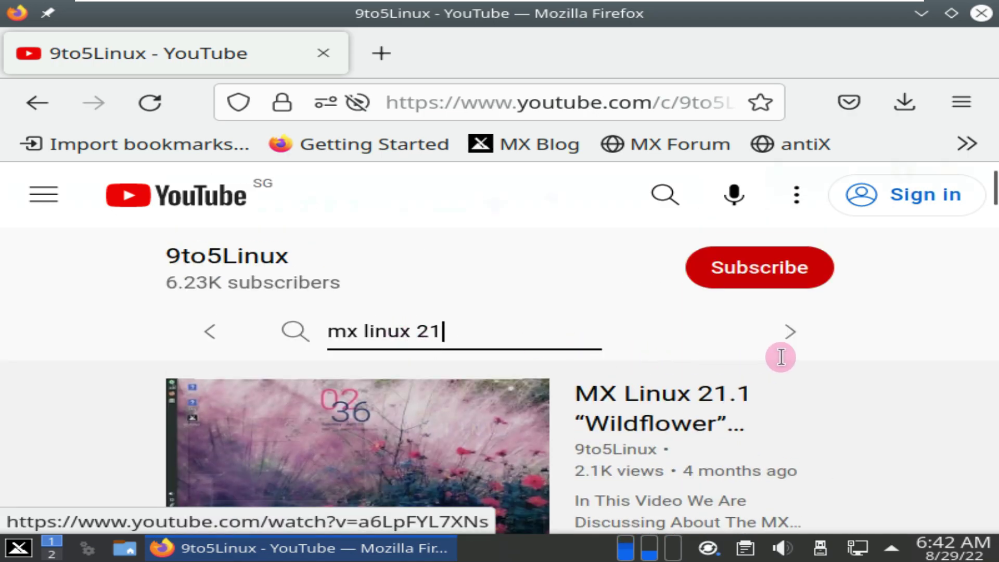
scroll(909, 376, down, 2)
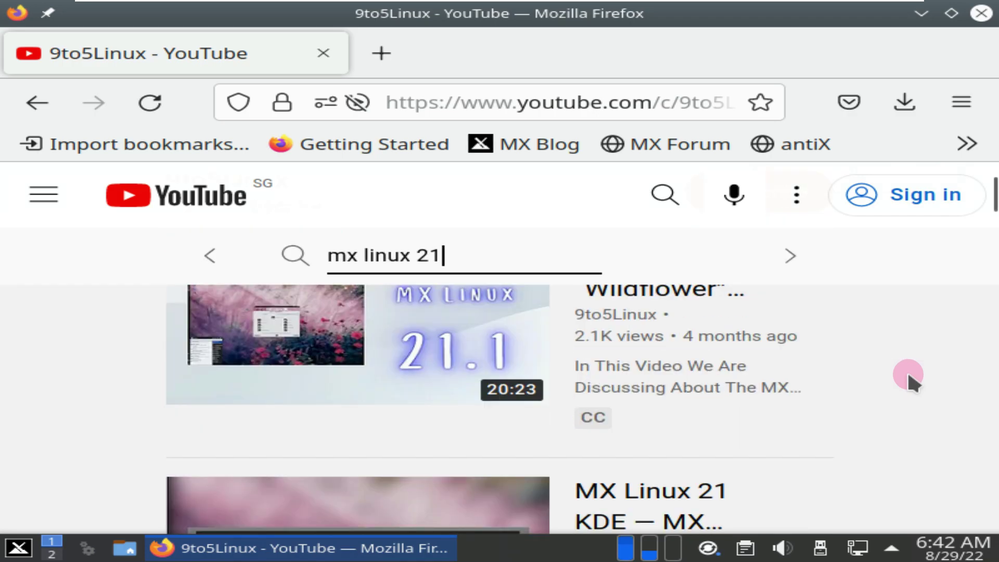
scroll(908, 376, up, 2)
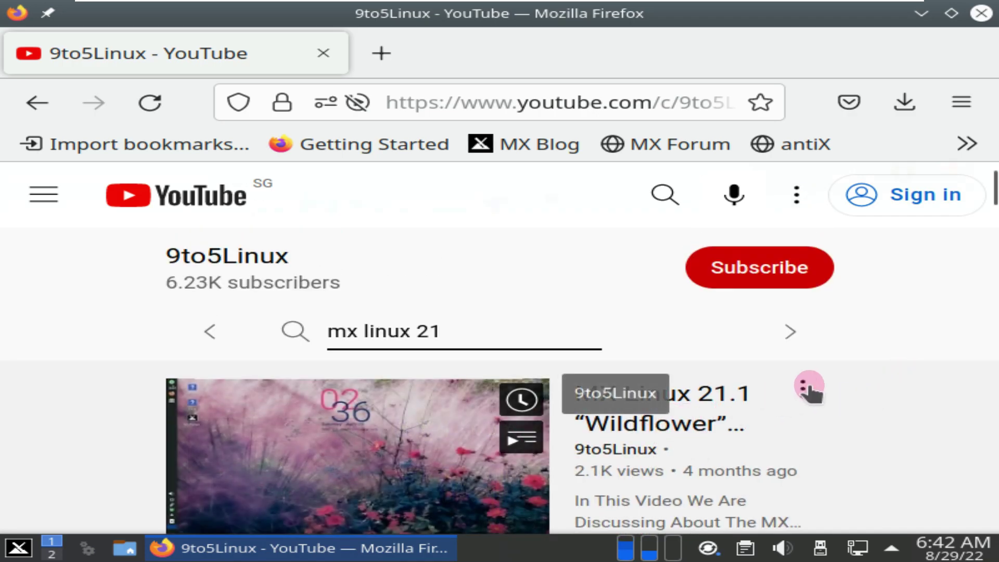
scroll(924, 396, down, 2)
scroll(922, 388, down, 5)
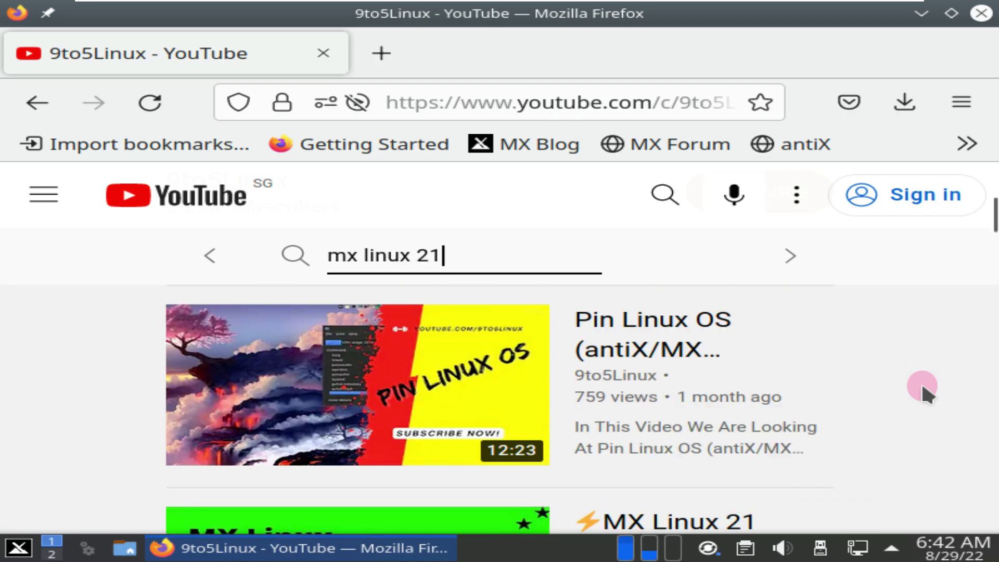
scroll(922, 388, down, 2)
scroll(922, 388, down, 3)
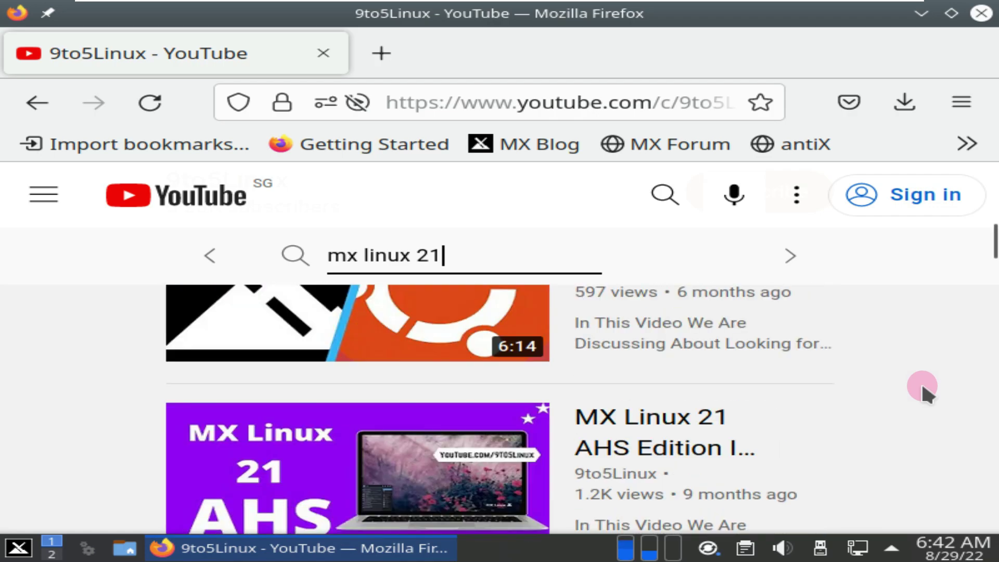
scroll(923, 388, down, 4)
scroll(922, 388, up, 15)
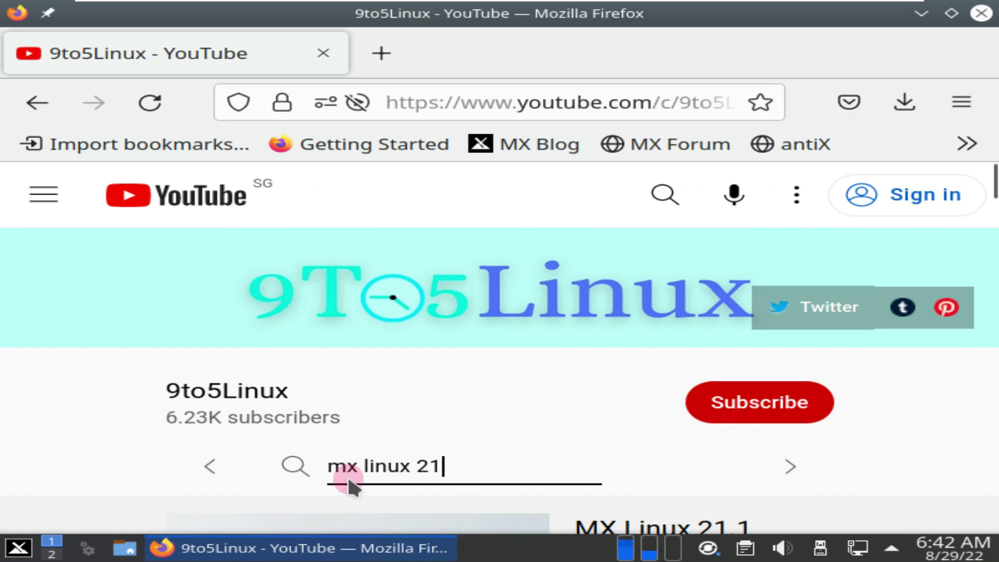
Open the channel's About section and highlight the opening words of its description up to "Without Missing Any Day"
click(213, 468)
click(330, 468)
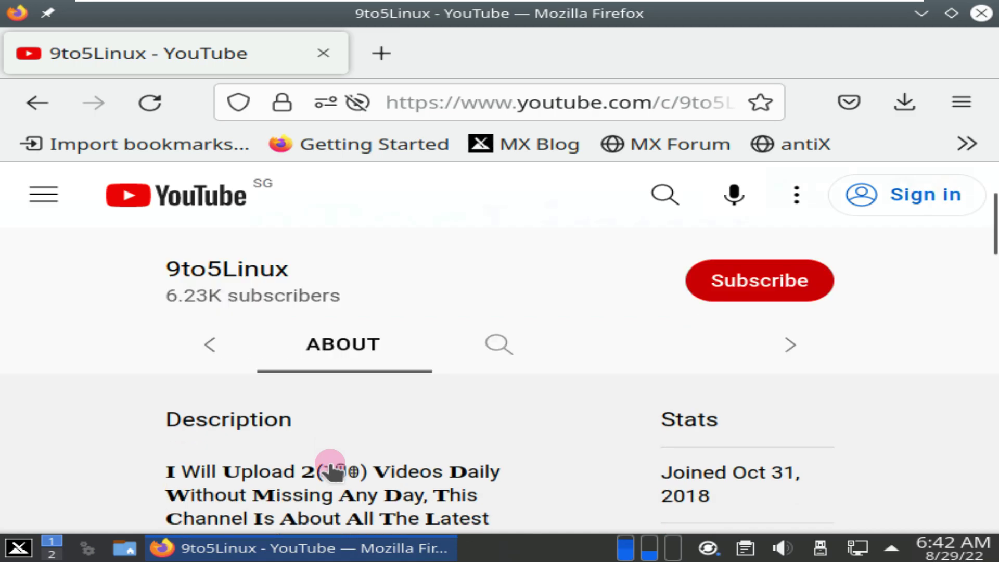
scroll(353, 420, down, 3)
drag(429, 362, 166, 337)
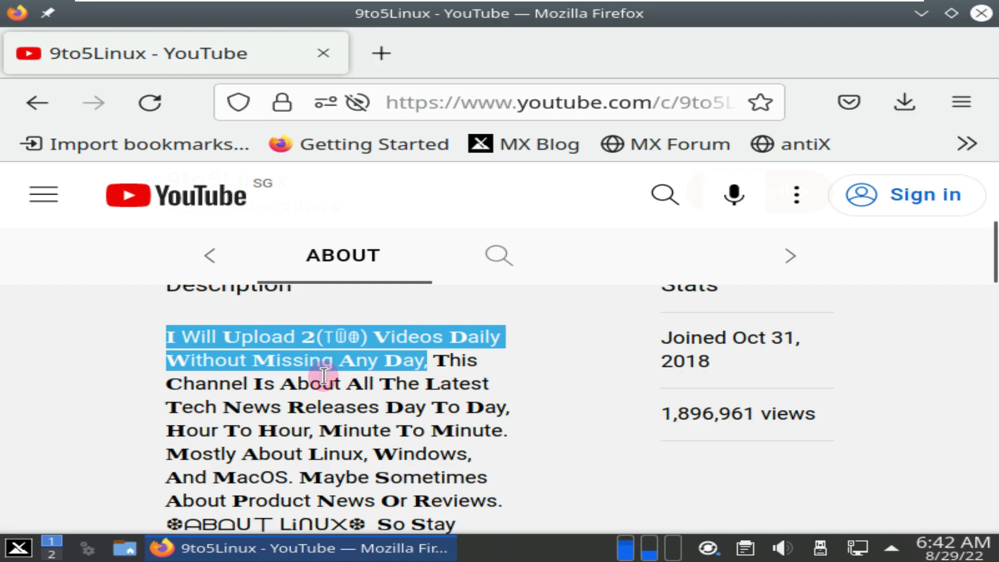
scroll(324, 375, down, 5)
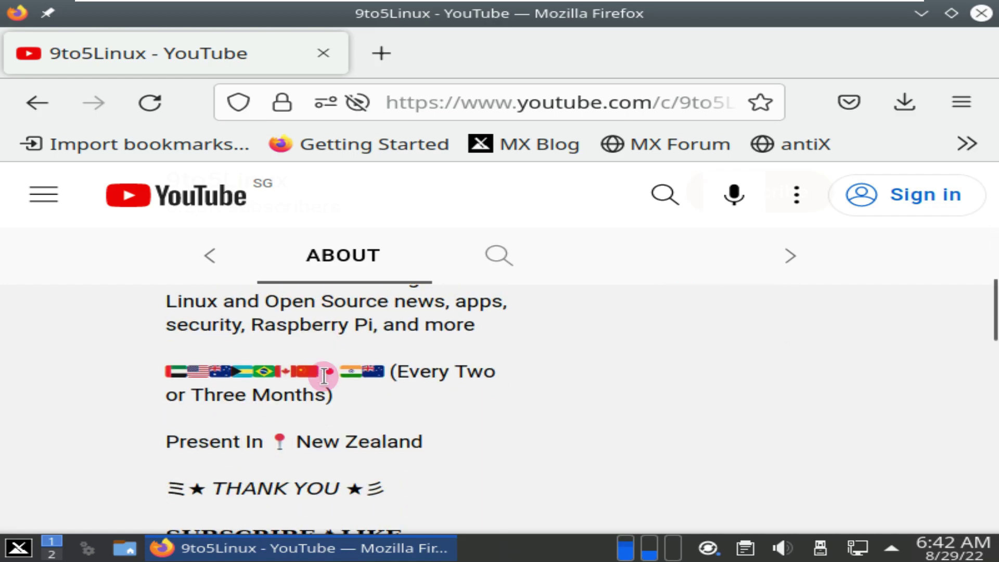
Highlight the weekly schedule through Sunday in the About description, and close the browser
scroll(324, 376, down, 5)
scroll(167, 408, up, 1)
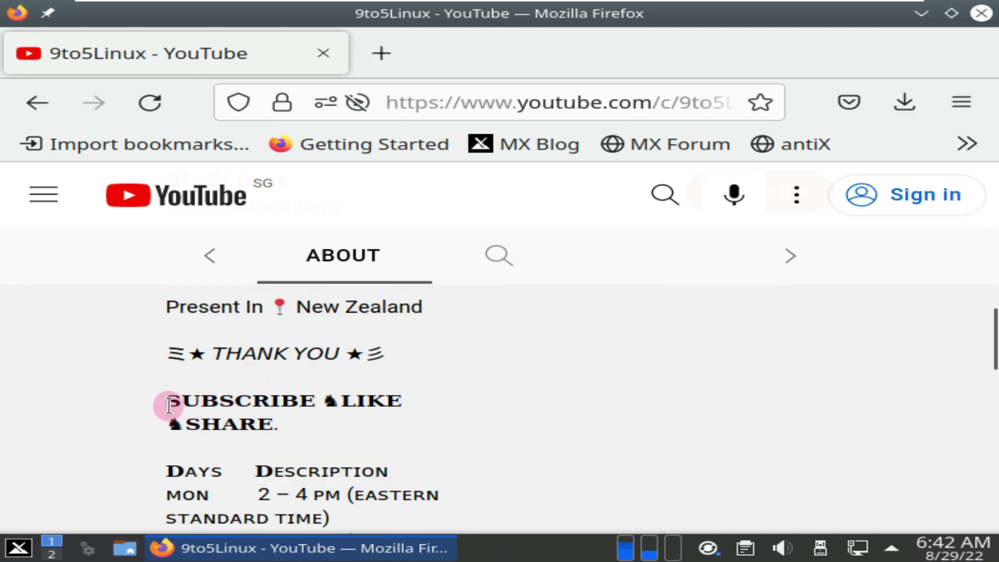
triple_click(262, 430)
scroll(265, 432, down, 5)
scroll(264, 432, down, 5)
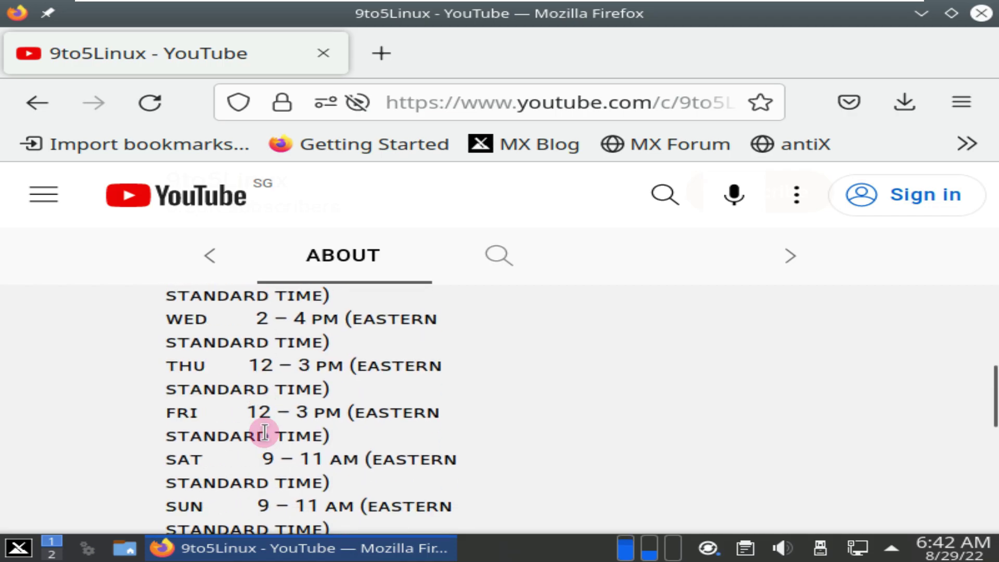
shift+click(326, 405)
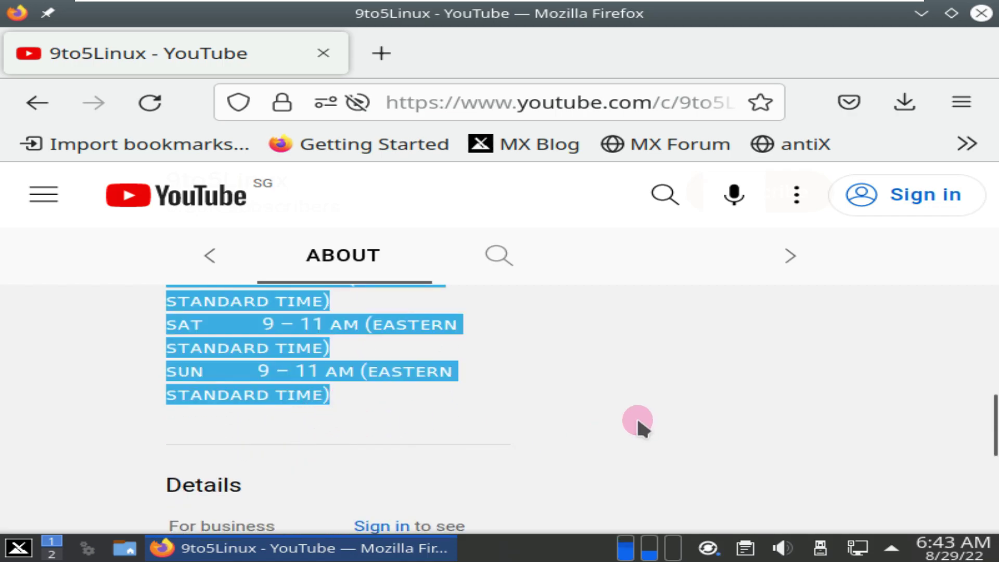
scroll(636, 416, up, 10)
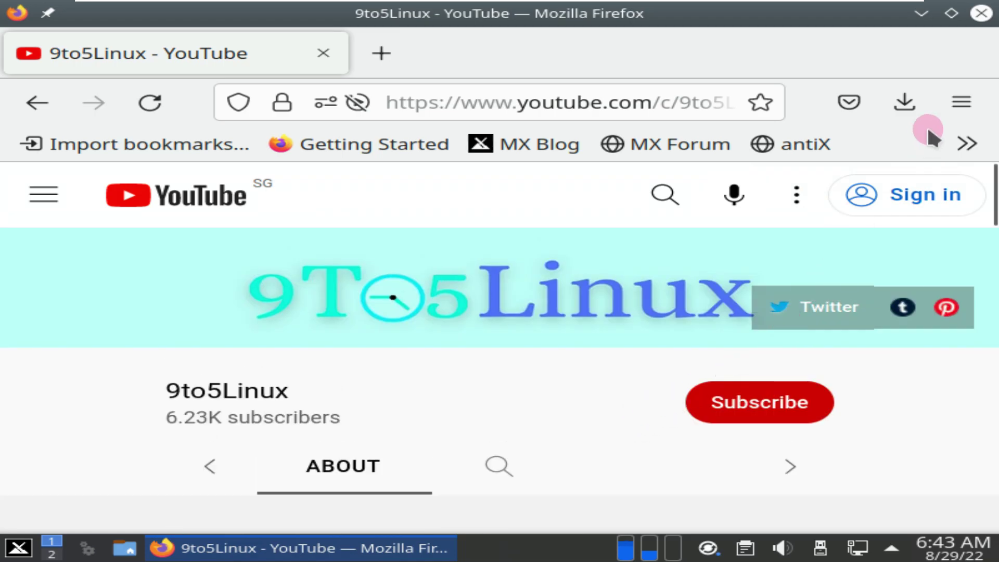
click(980, 13)
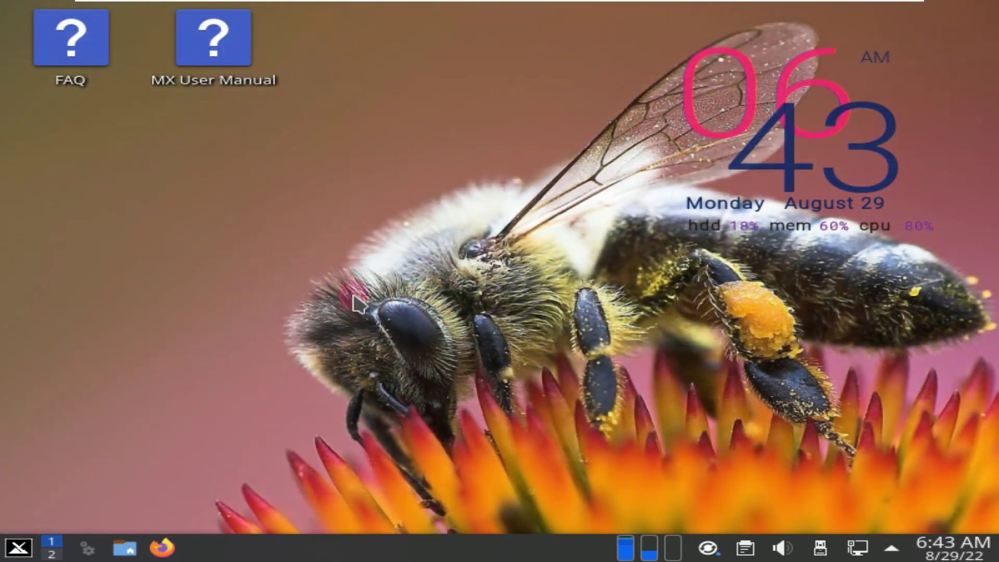
Try to start MX Package Installer by entering the authentication password, and dismiss the authentication dialog
click(20, 547)
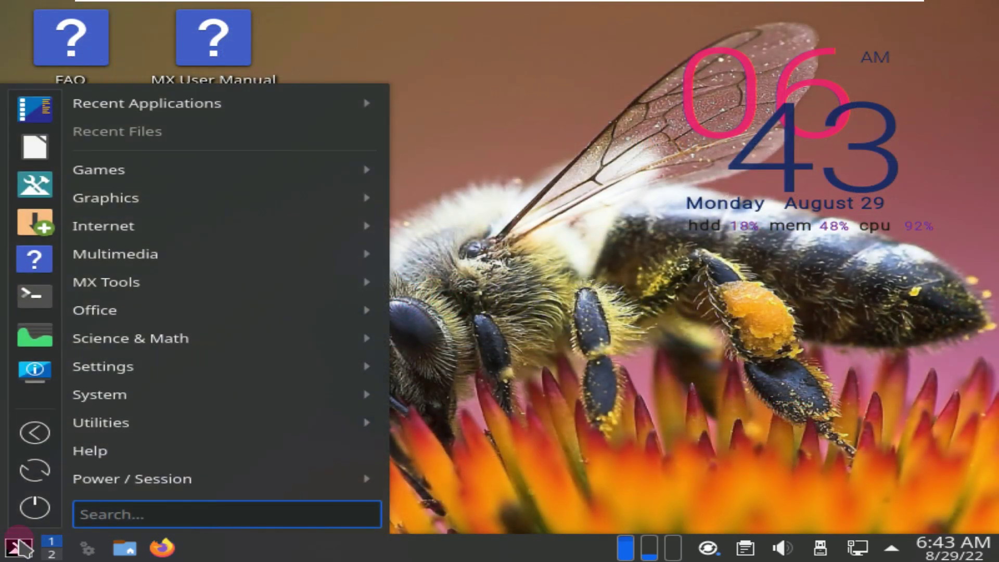
mouse_move(174, 476)
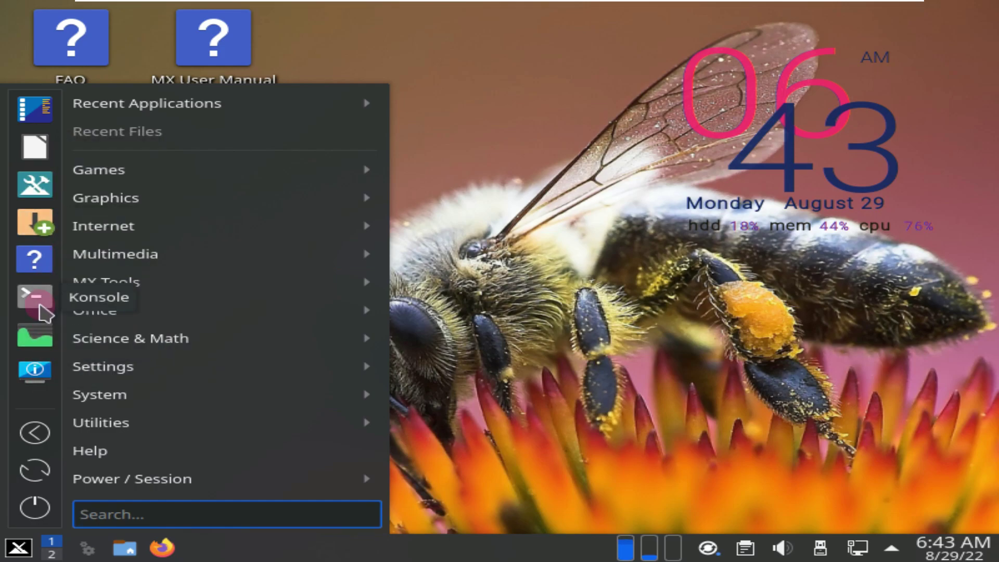
click(42, 227)
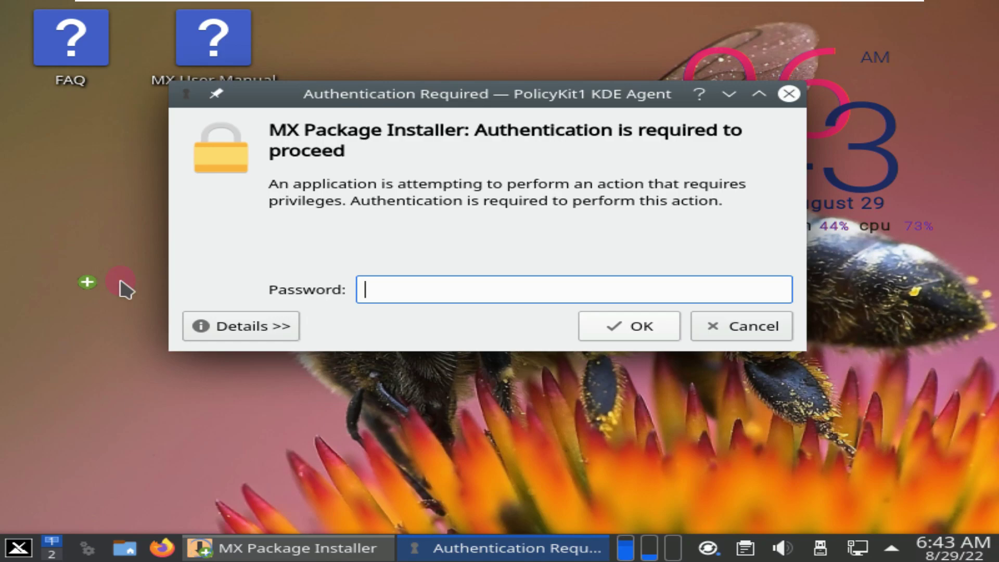
click(604, 335)
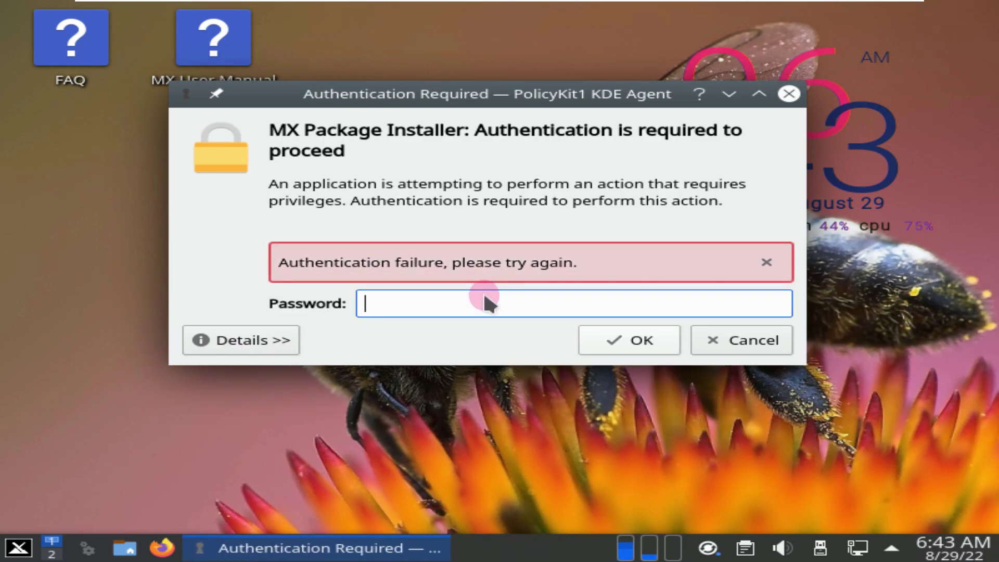
text(********)
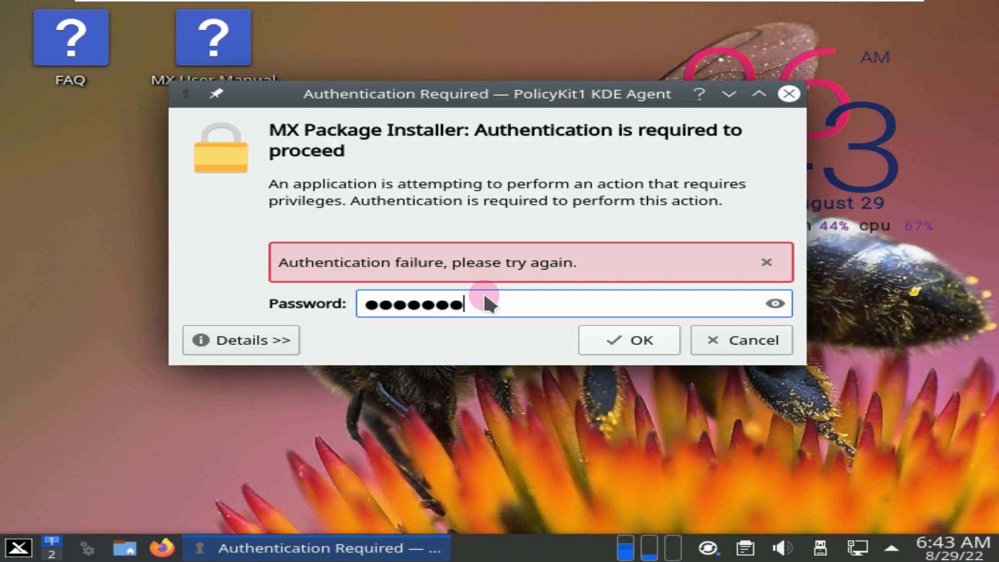
key(Return)
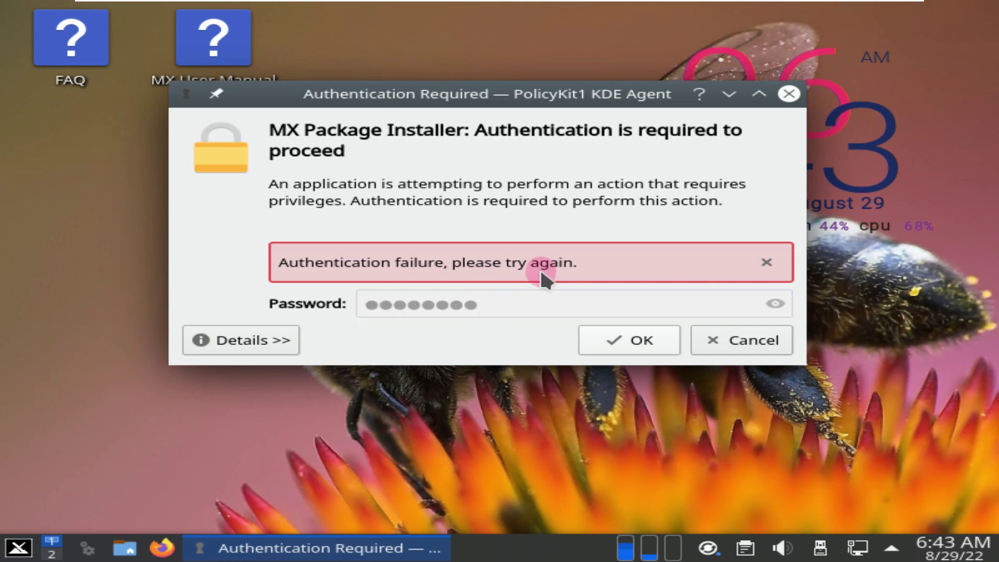
click(788, 94)
Look over the Utilities applications in the application launcher
click(31, 546)
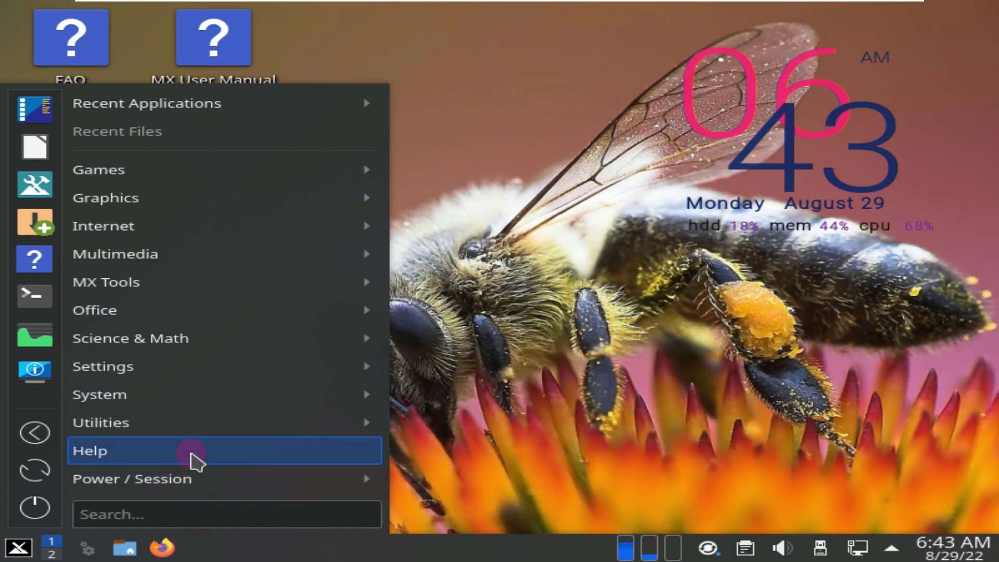
mouse_move(203, 431)
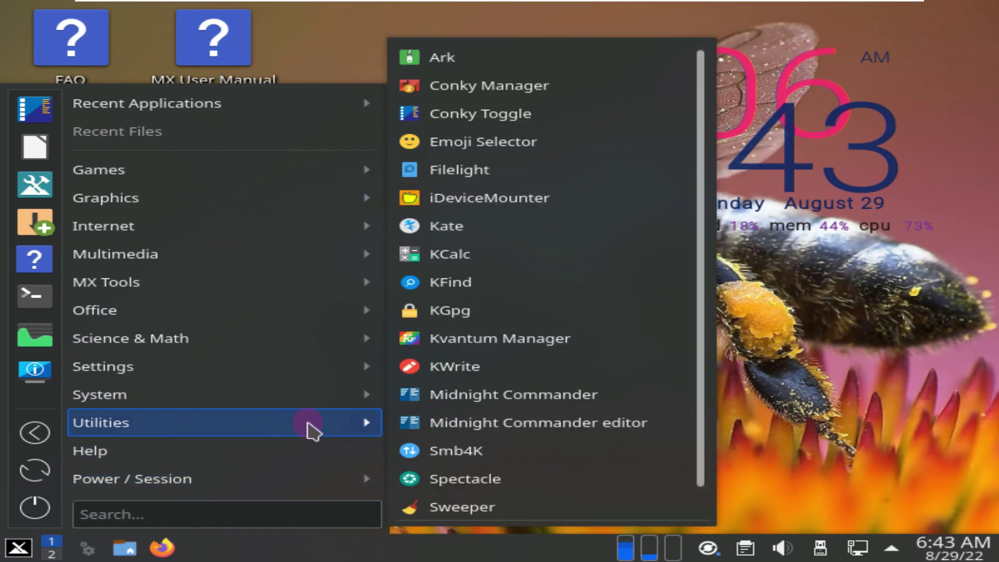
scroll(504, 420, down, 1)
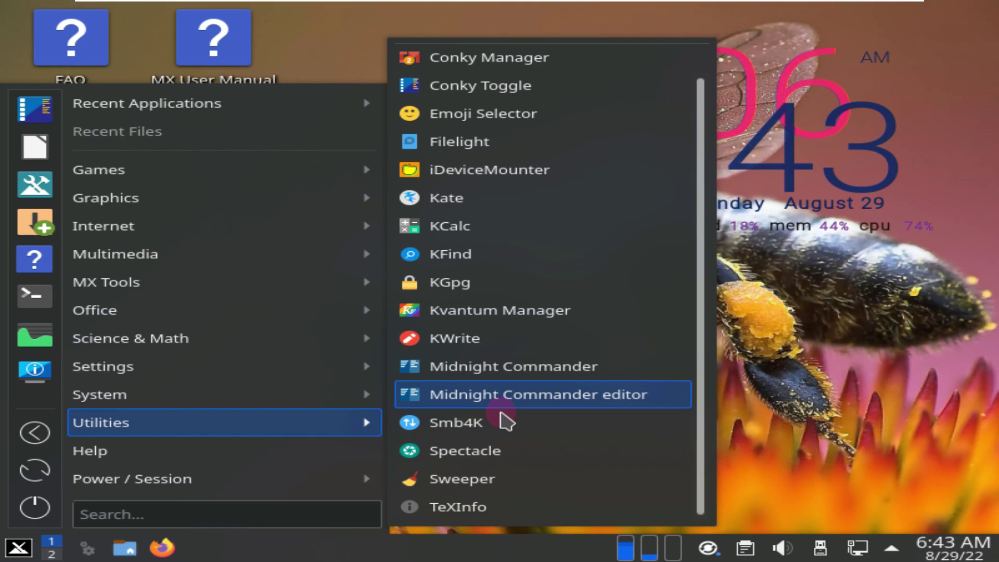
scroll(504, 421, up, 1)
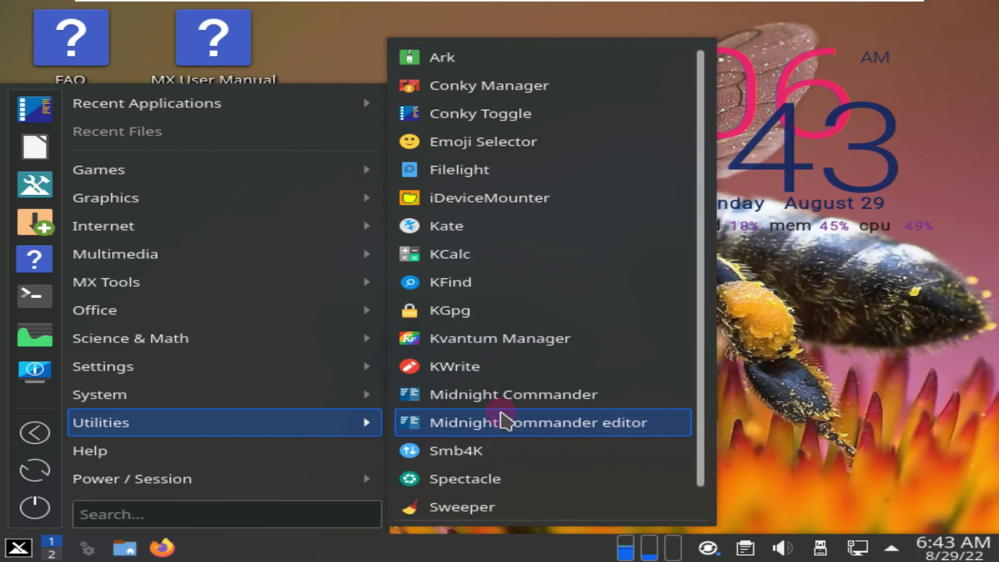
Launch Discover from the System applications and open the digiKam page from its Featured list
mouse_move(371, 405)
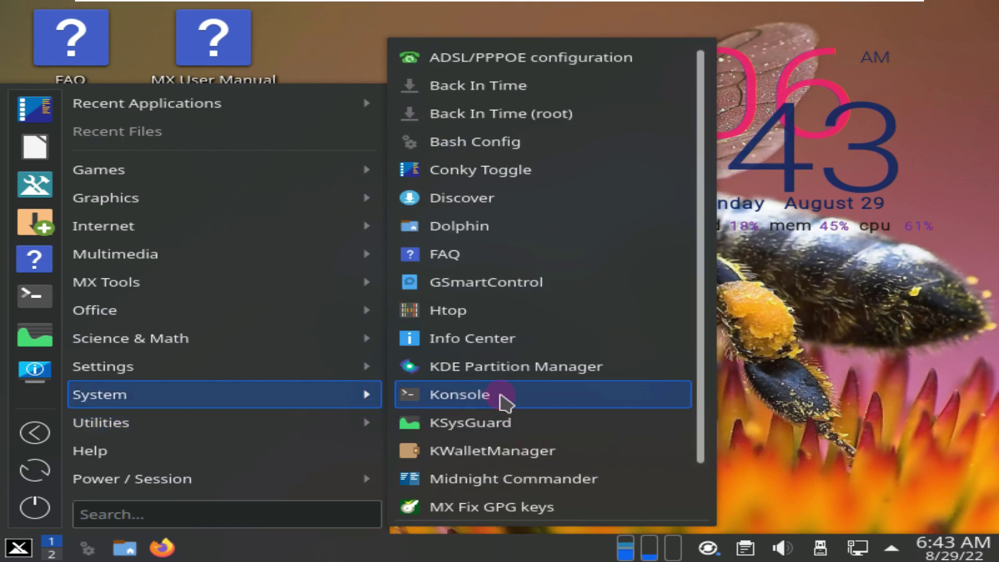
scroll(501, 401, down, 2)
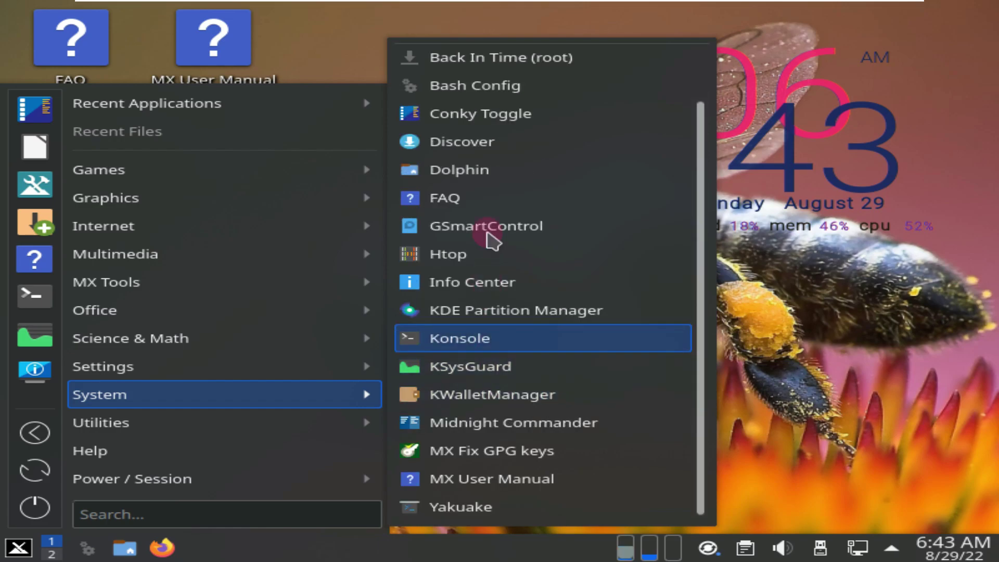
click(476, 156)
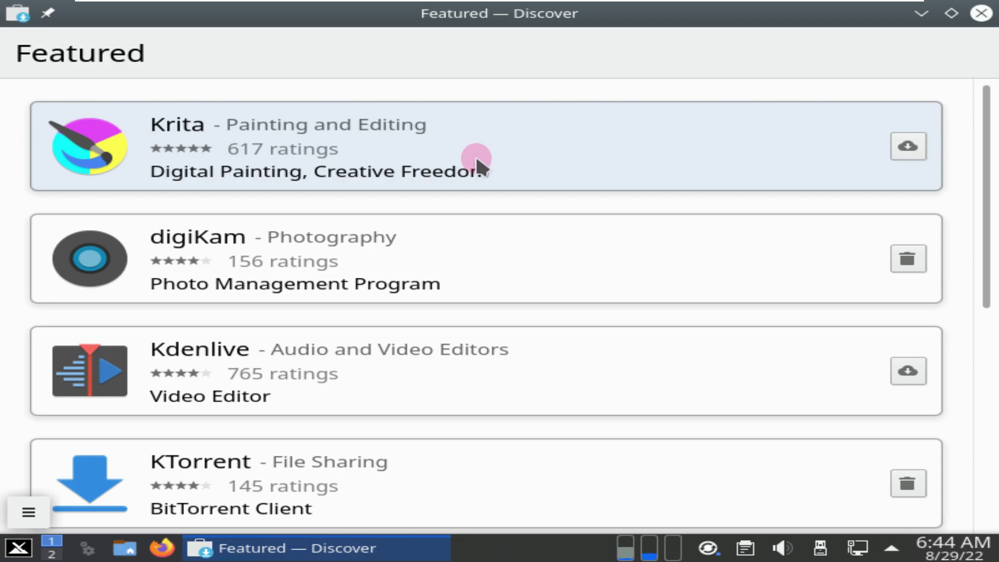
scroll(476, 155, down, 1)
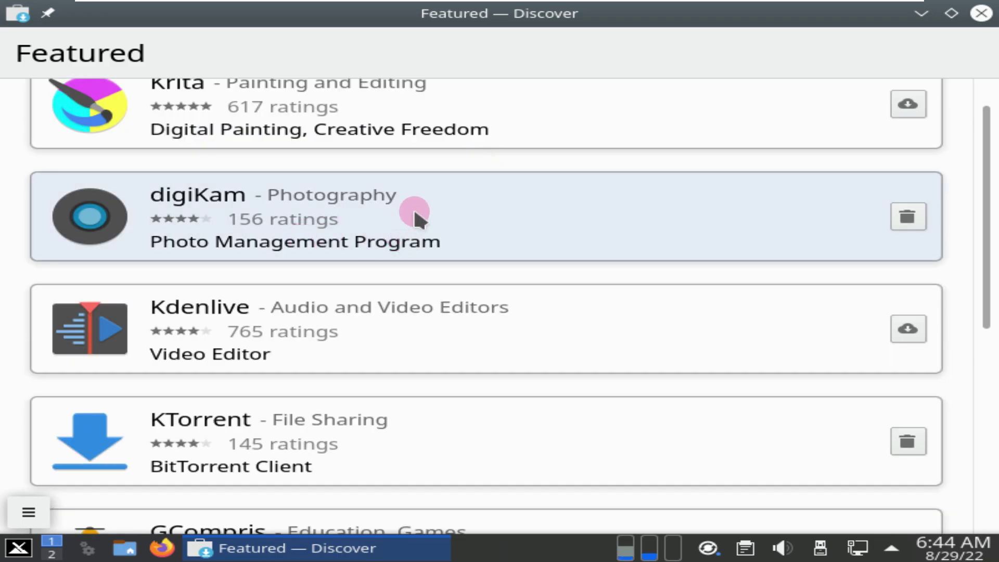
click(405, 199)
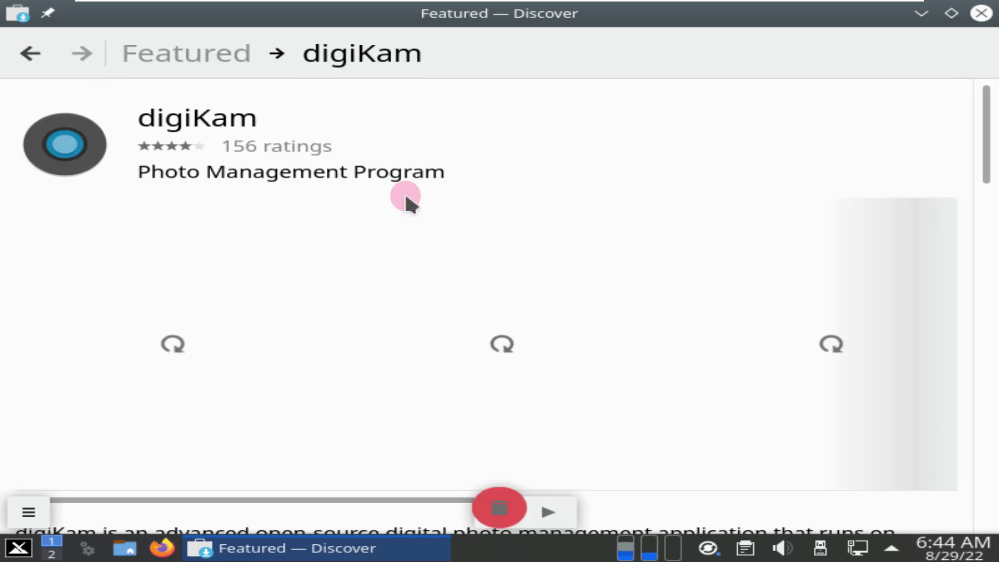
Read the digiKam description down to its category, version and license details, and return to the Featured list
scroll(406, 195, down, 5)
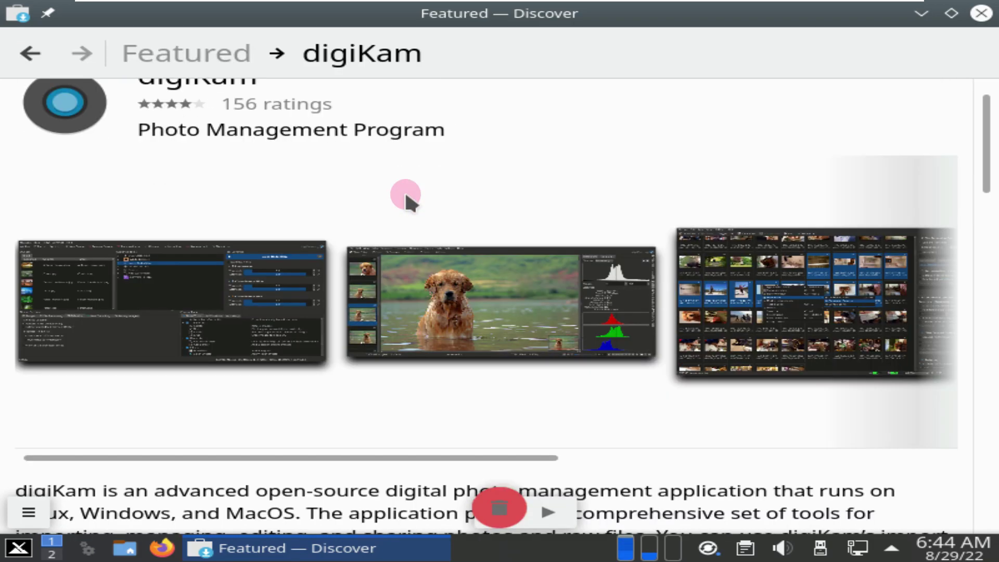
scroll(405, 195, down, 18)
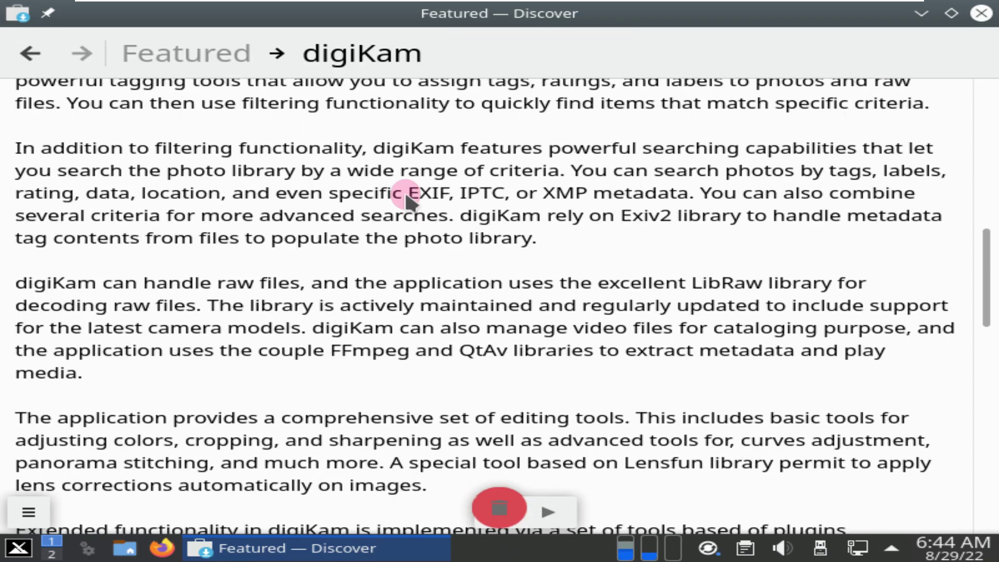
scroll(406, 192, down, 12)
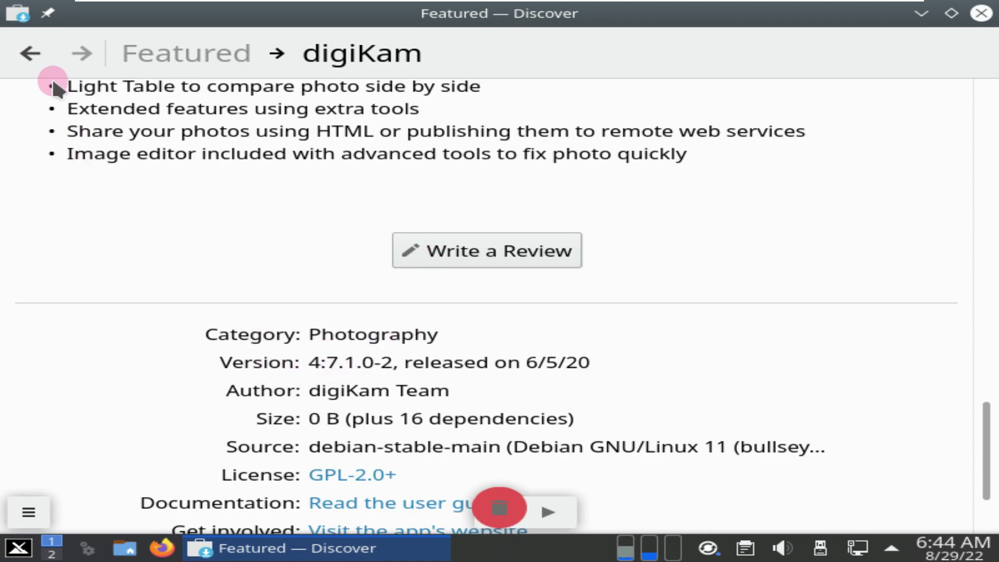
click(31, 53)
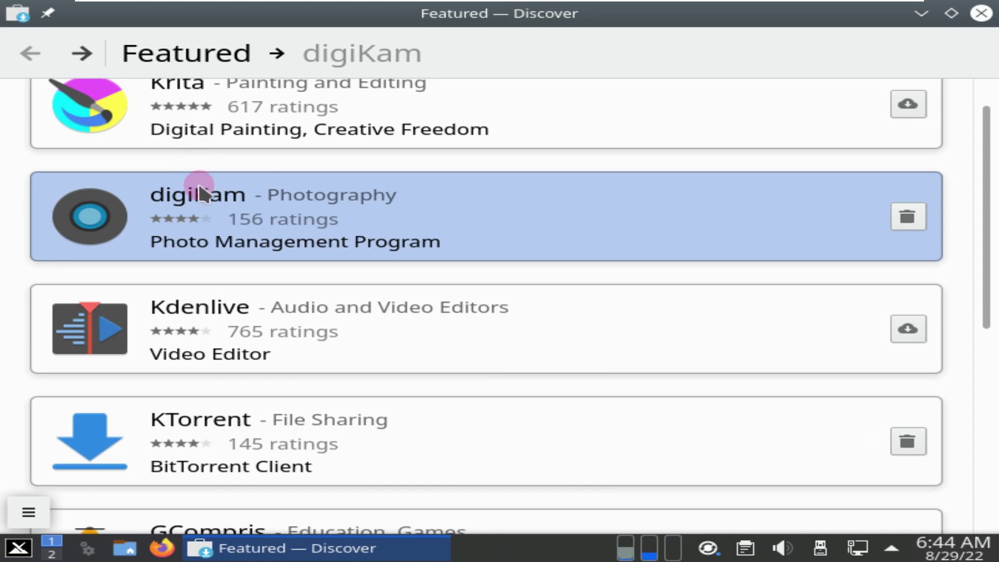
Open the KTorrent page, read its description, feature list and package details, and return to the Featured list
scroll(202, 193, down, 1)
click(294, 374)
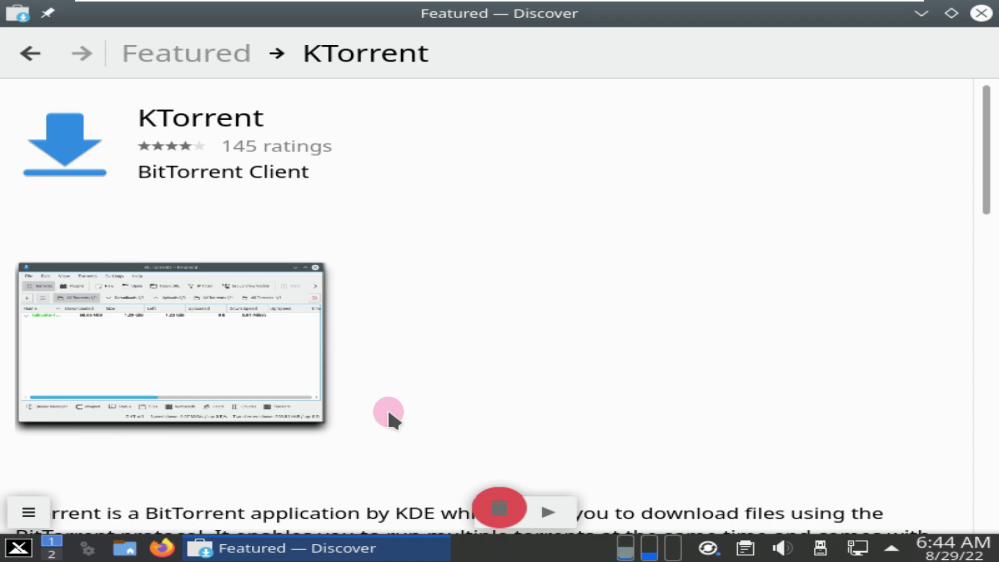
scroll(389, 412, down, 5)
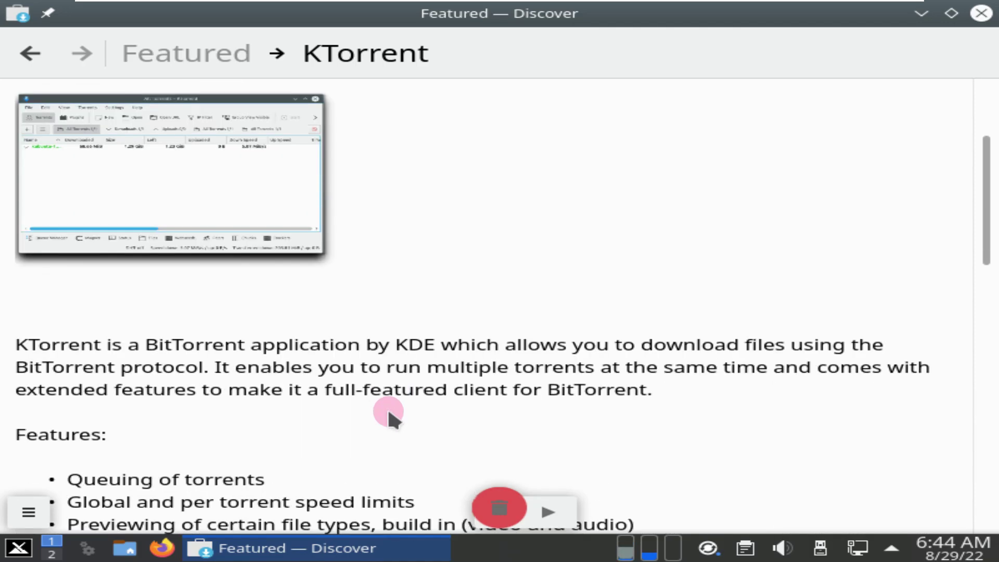
scroll(388, 411, down, 13)
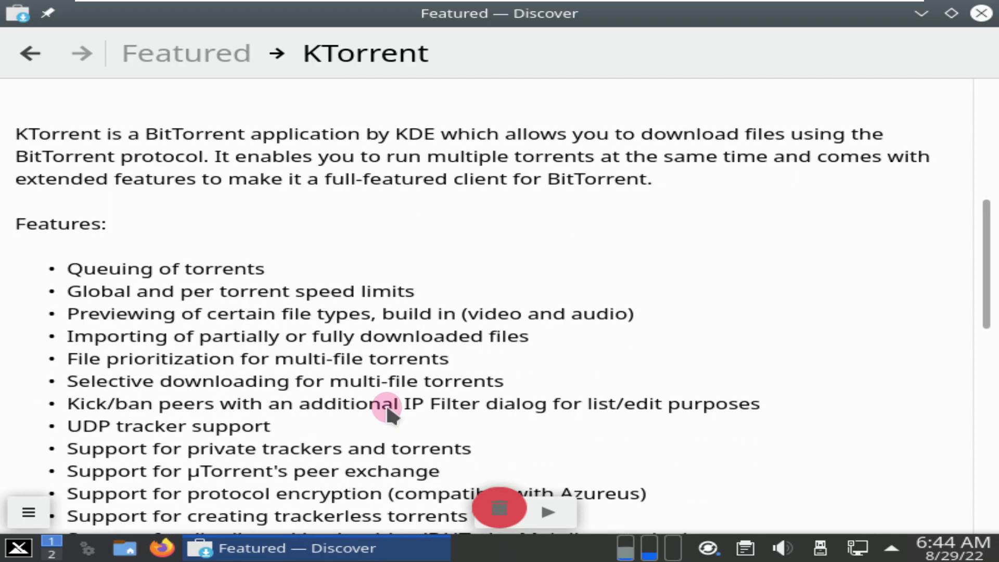
scroll(387, 411, down, 6)
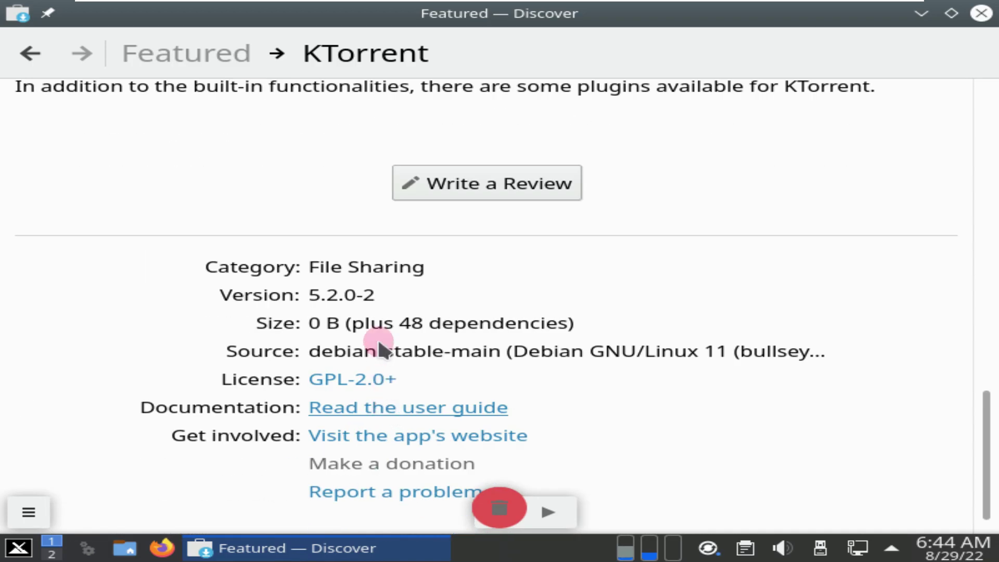
click(31, 51)
Look over the remaining Featured applications down to Blender, and close Discover
scroll(272, 261, down, 8)
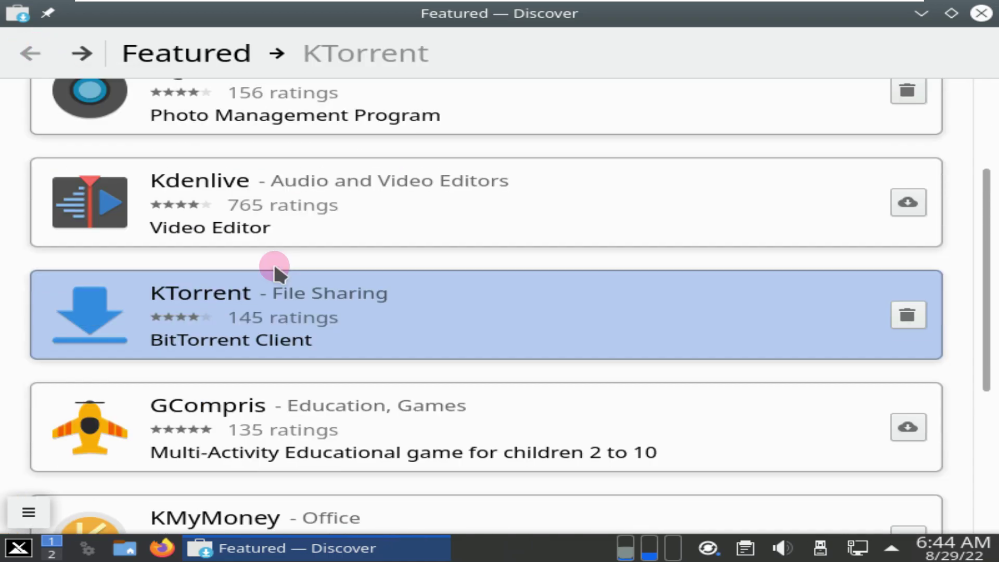
scroll(276, 260, down, 1)
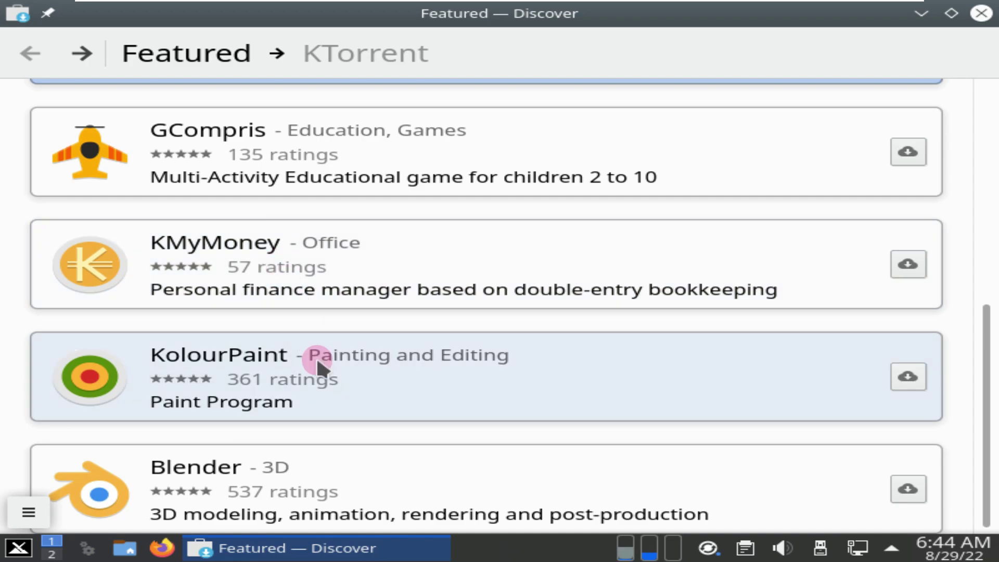
scroll(316, 352, up, 8)
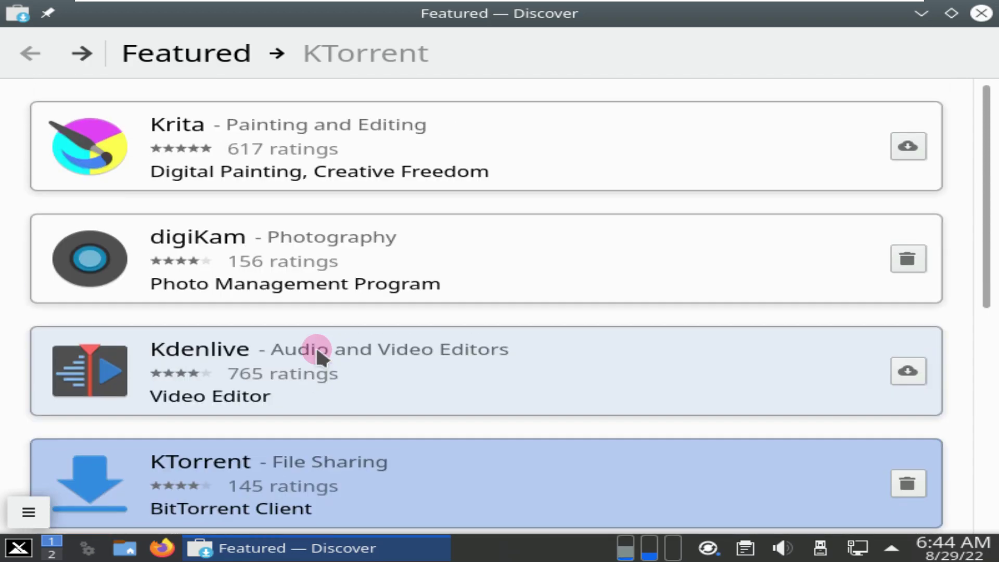
click(86, 55)
click(42, 55)
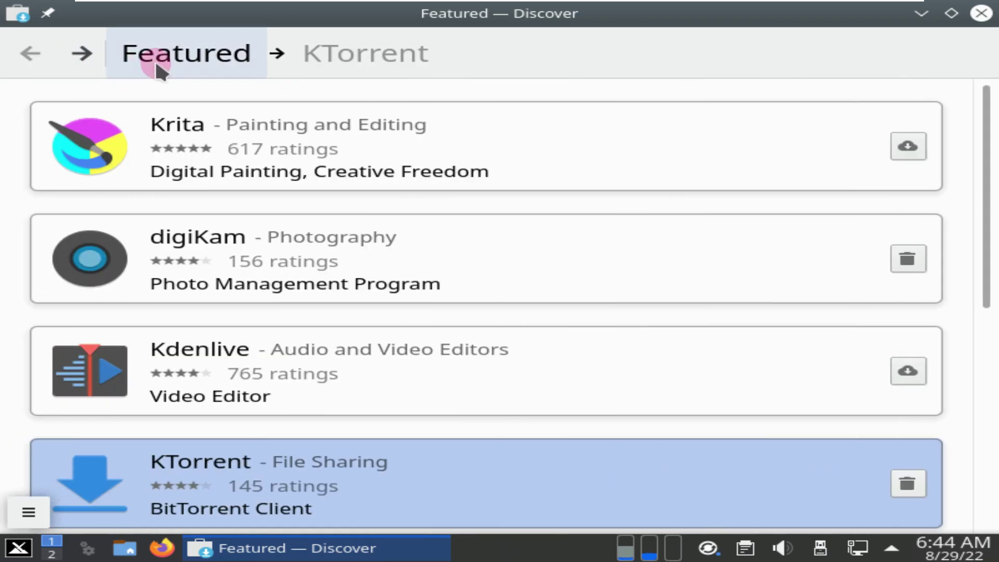
scroll(225, 254, down, 5)
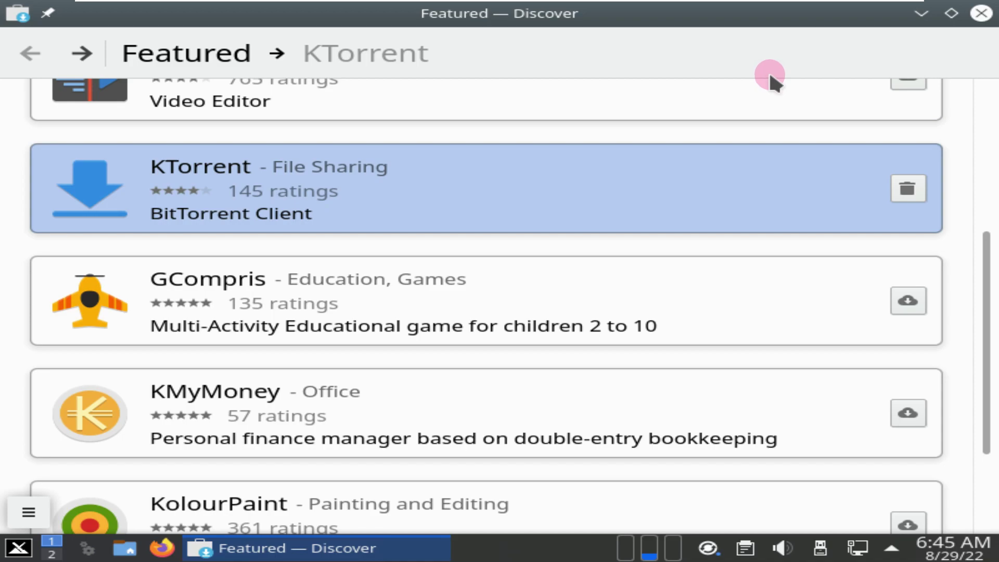
scroll(870, 203, down, 3)
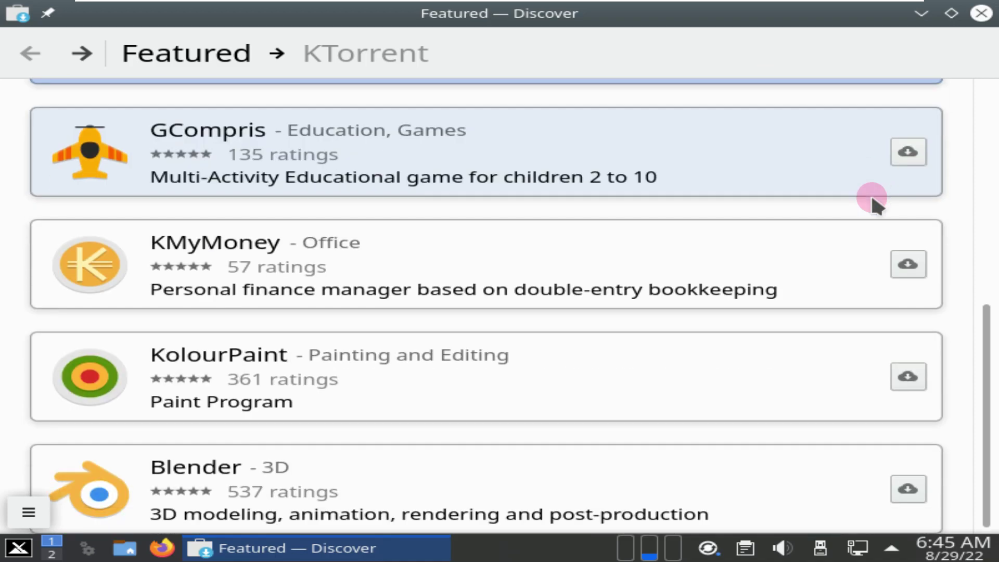
click(982, 14)
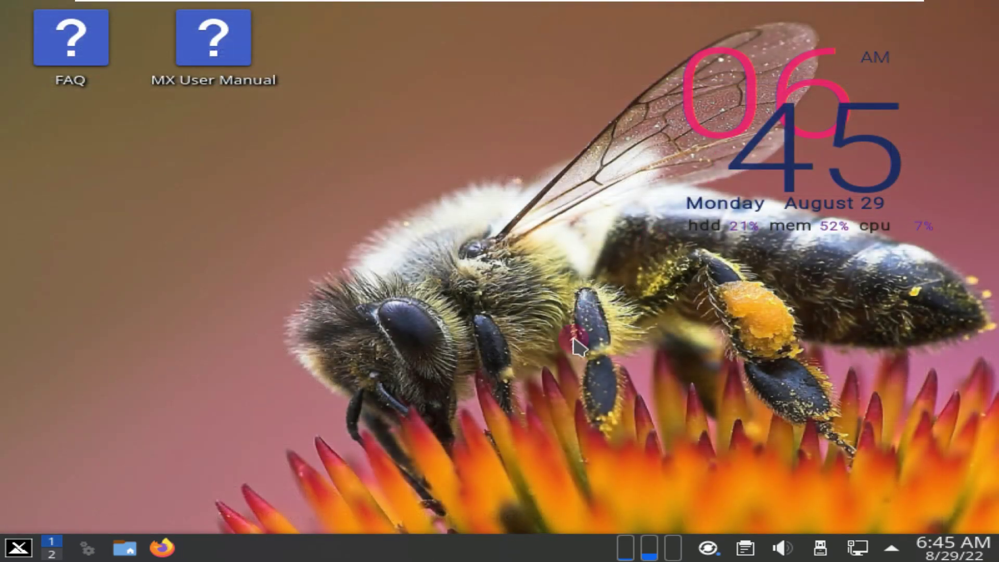
Look over the Power / Session, Graphics, Internet, Multimedia and MX Tools entries in the application launcher
click(16, 554)
mouse_move(188, 488)
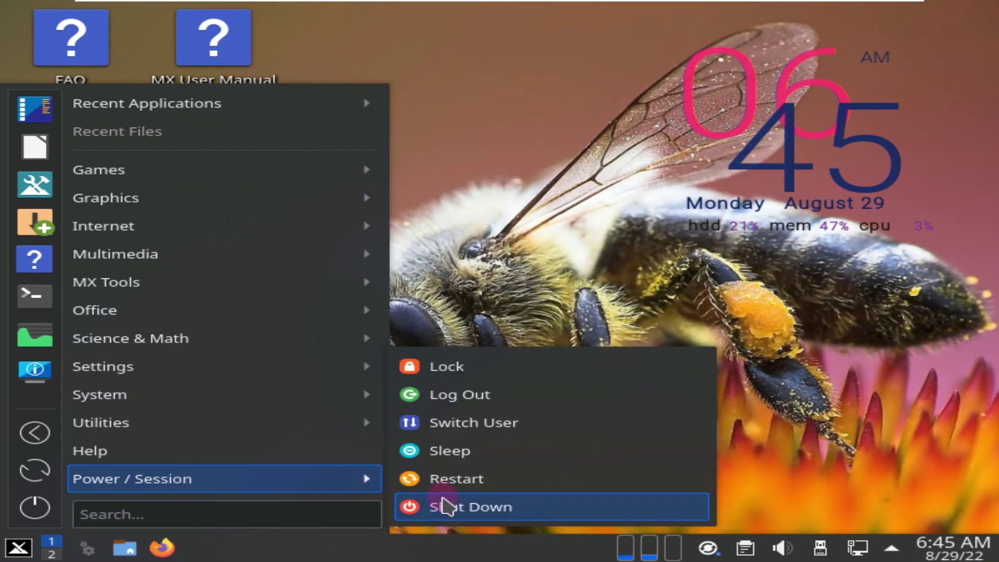
mouse_move(218, 199)
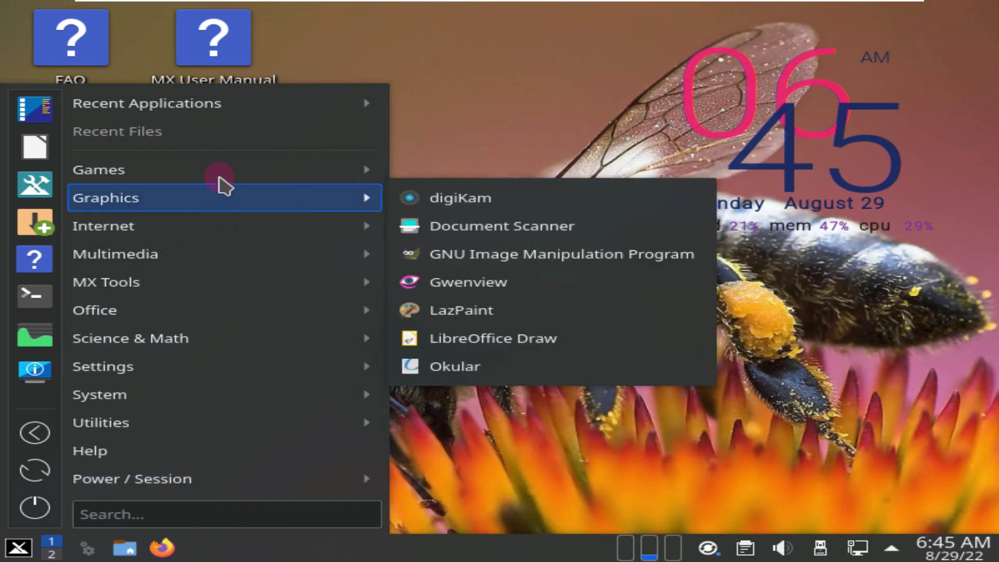
mouse_move(219, 167)
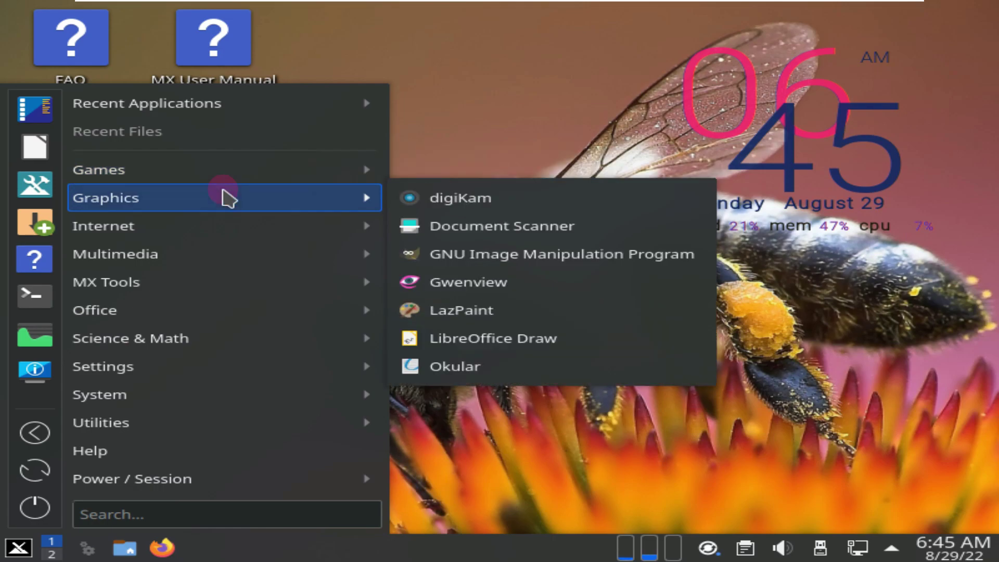
mouse_move(231, 224)
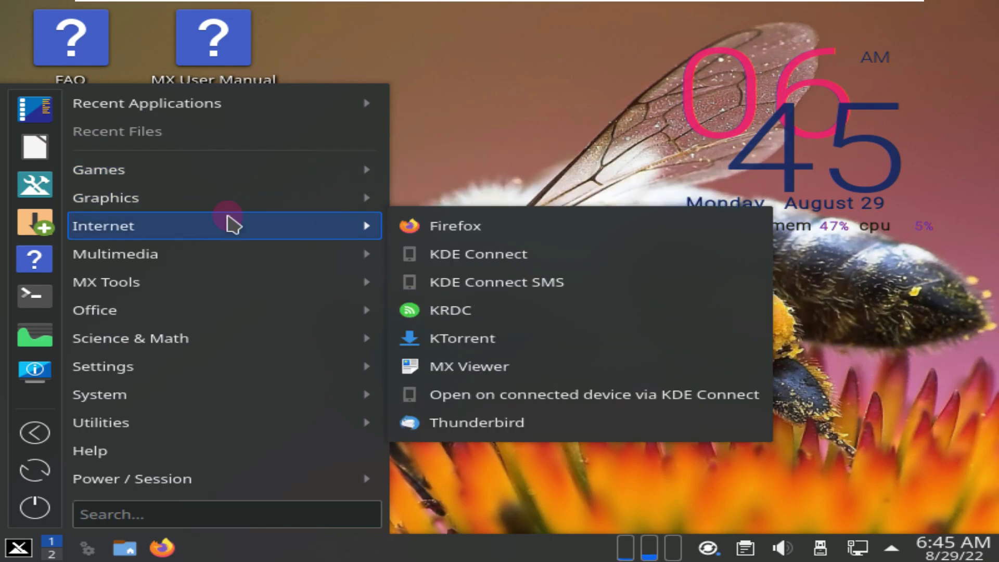
mouse_move(237, 254)
mouse_move(235, 281)
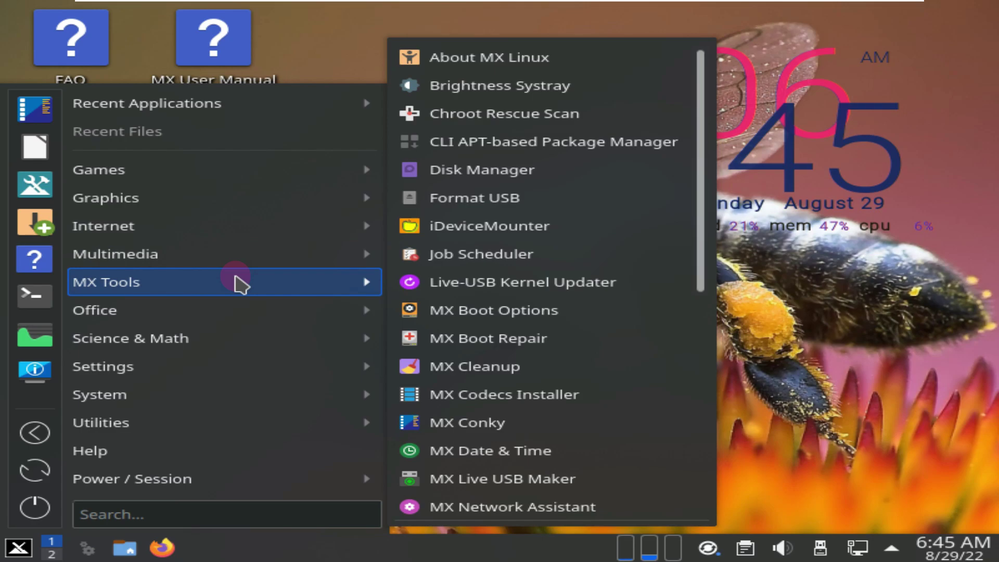
scroll(599, 254, down, 5)
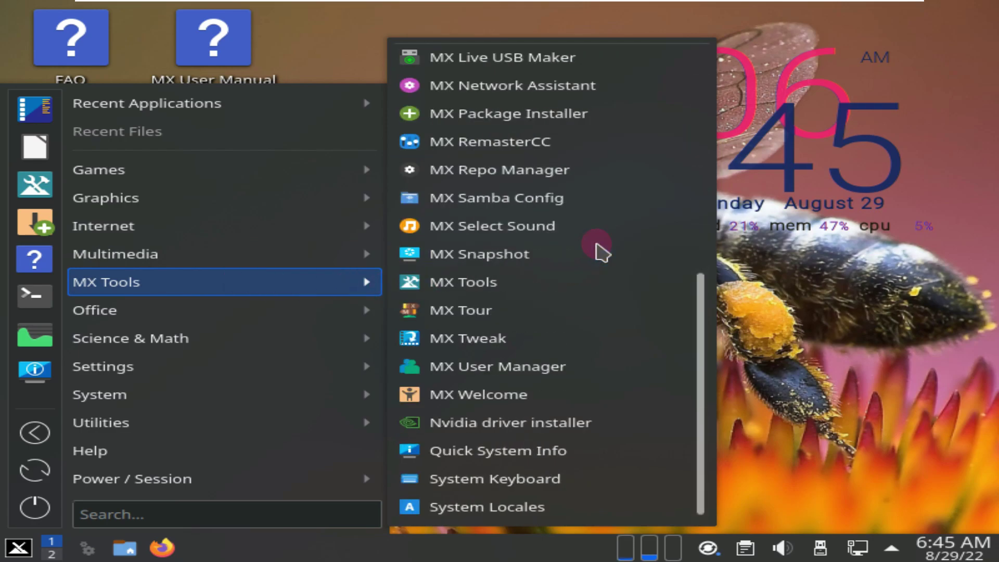
Look over the Science & Math, Settings, System and Utilities categories in the application launcher
mouse_move(370, 317)
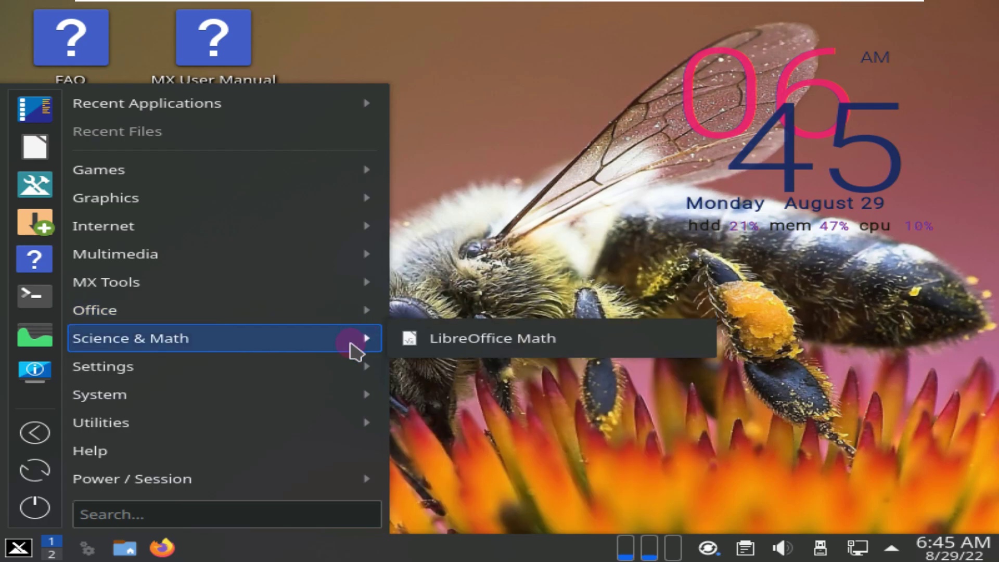
mouse_move(347, 366)
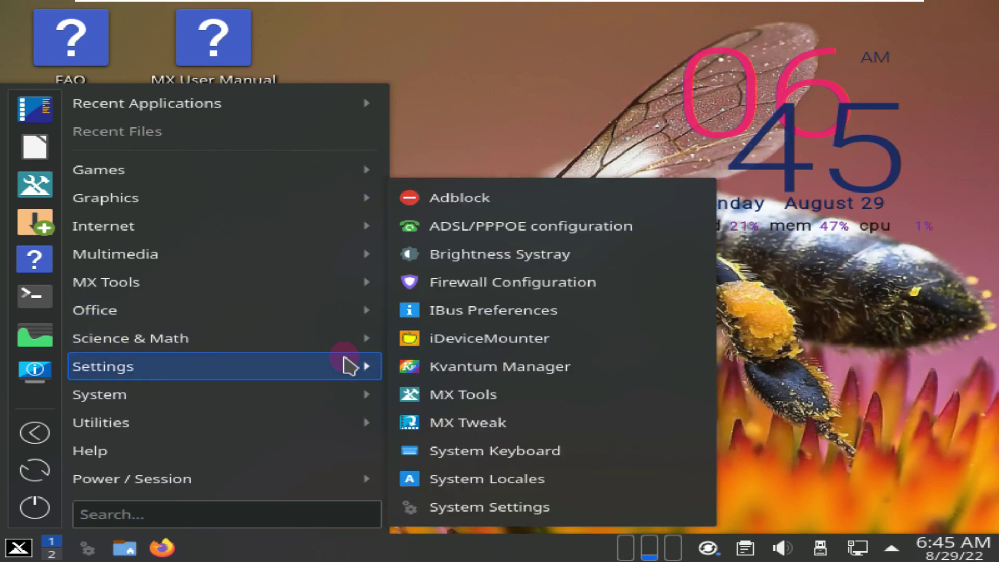
mouse_move(345, 392)
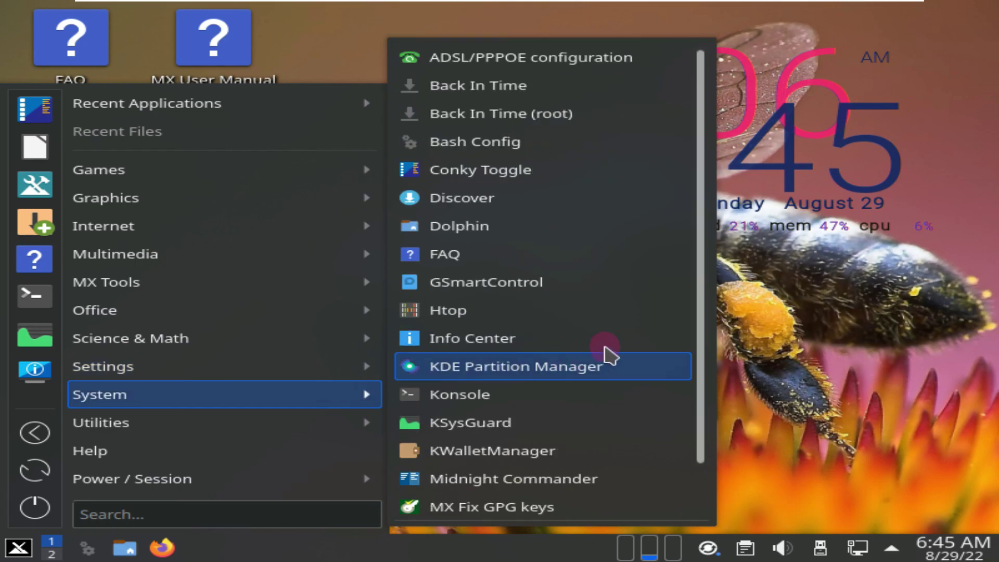
scroll(609, 327, down, 2)
scroll(609, 328, up, 2)
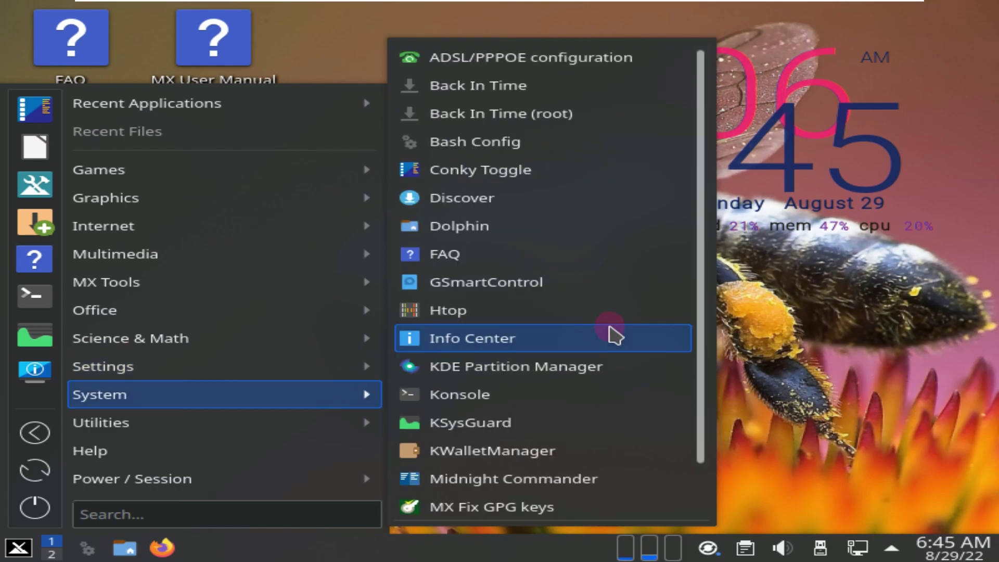
mouse_move(323, 419)
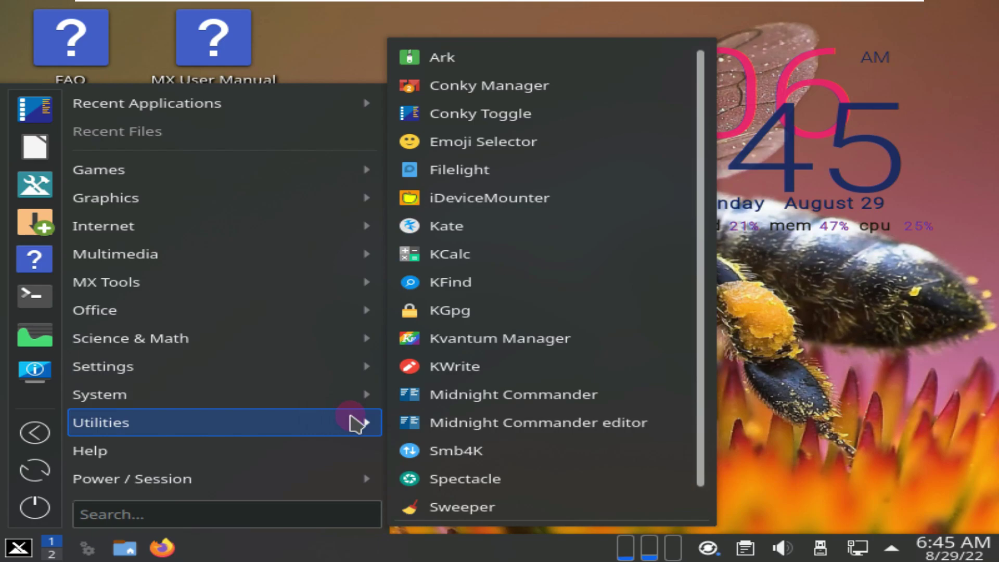
scroll(570, 408, down, 1)
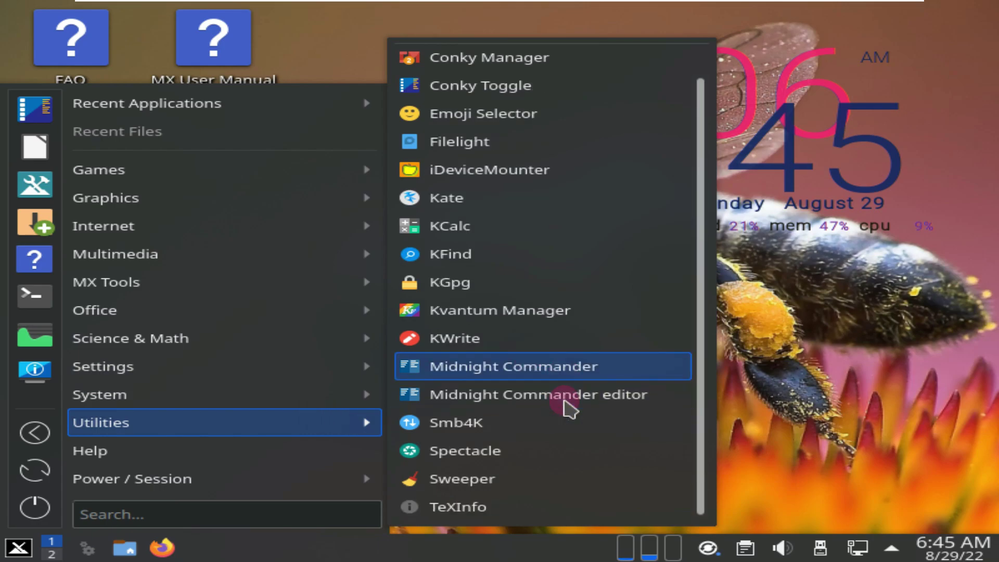
scroll(570, 408, up, 1)
scroll(570, 409, down, 1)
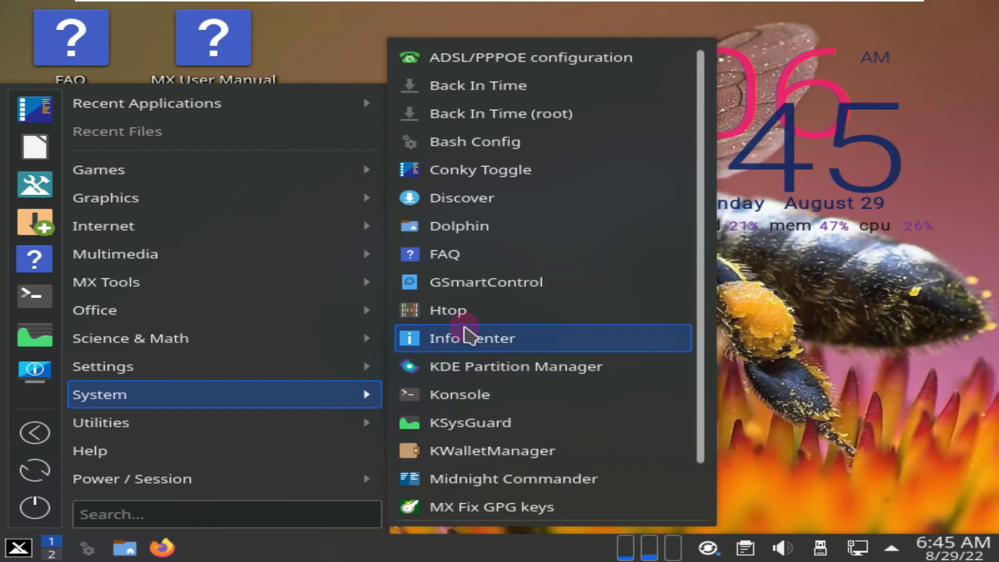
Launch Info Center from the System applications, examine the software and hardware details in a maximized window, and close it
click(471, 337)
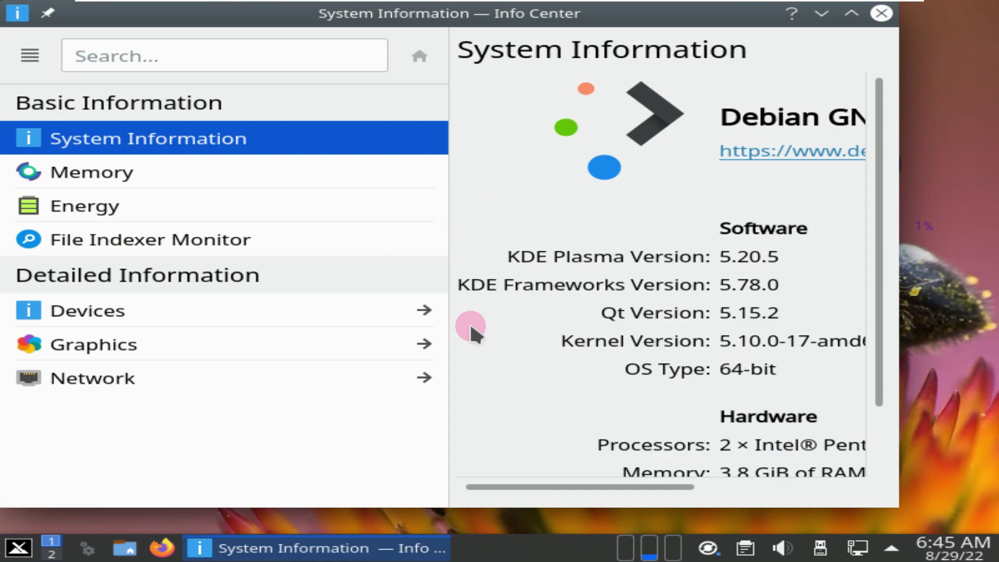
click(852, 13)
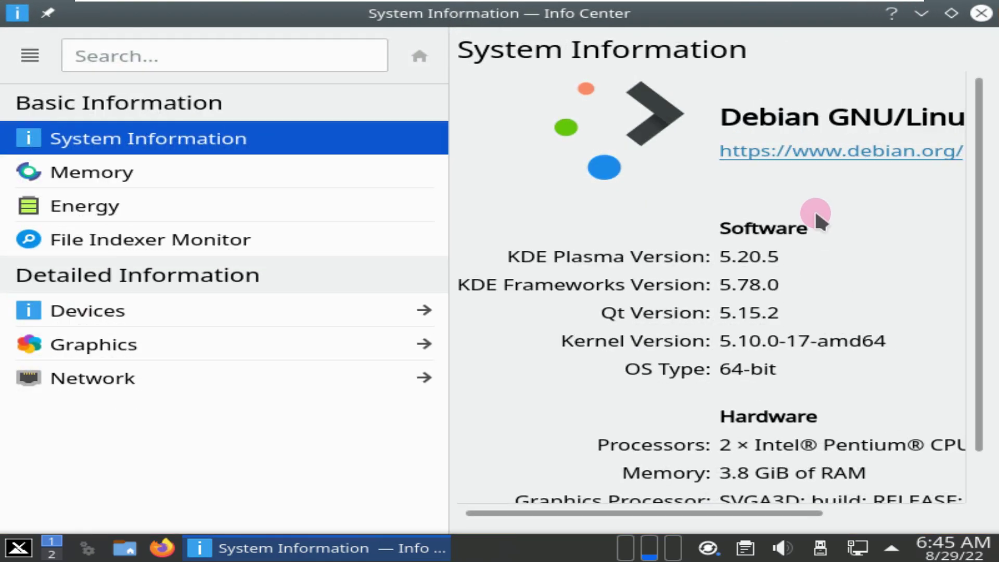
scroll(848, 234, down, 2)
scroll(858, 230, up, 2)
drag(780, 513, 922, 510)
scroll(862, 385, down, 2)
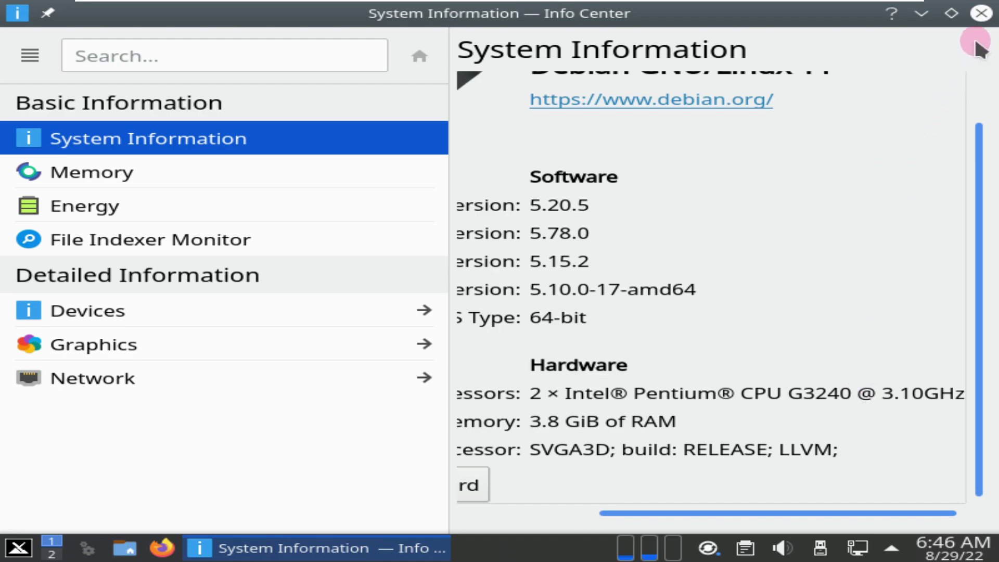
click(982, 14)
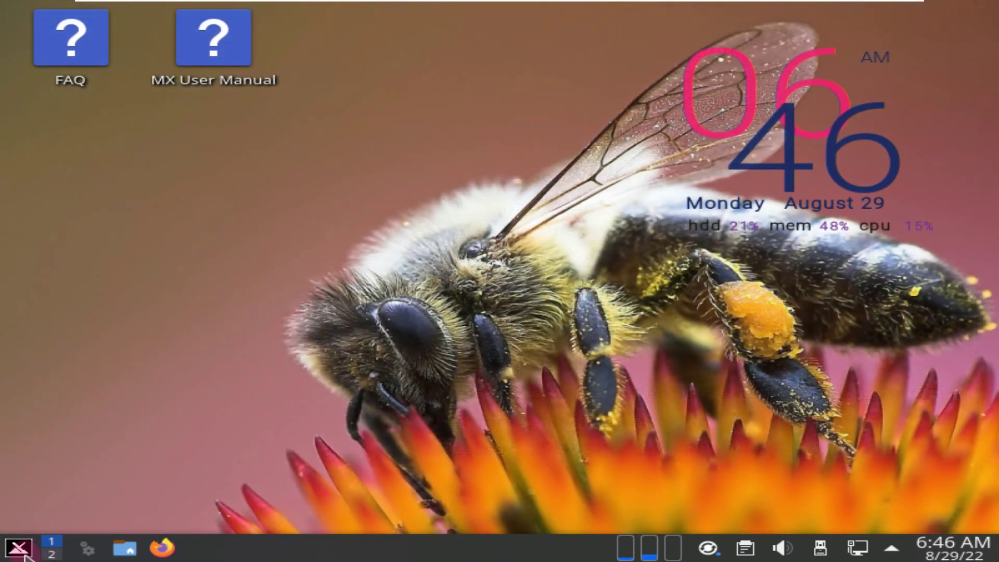
Search the application launcher for "wel" and launch MX Welcome
click(24, 553)
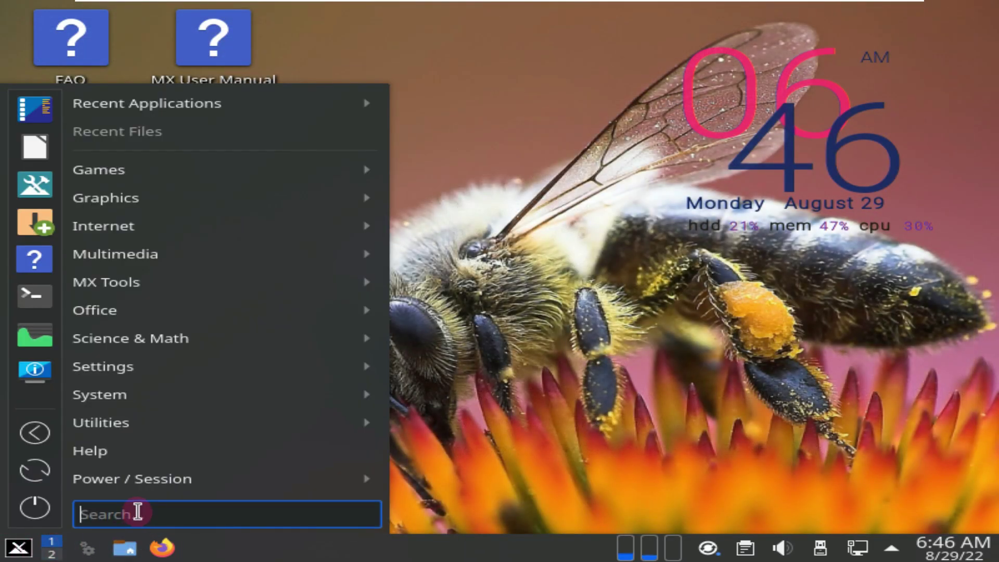
text(we)
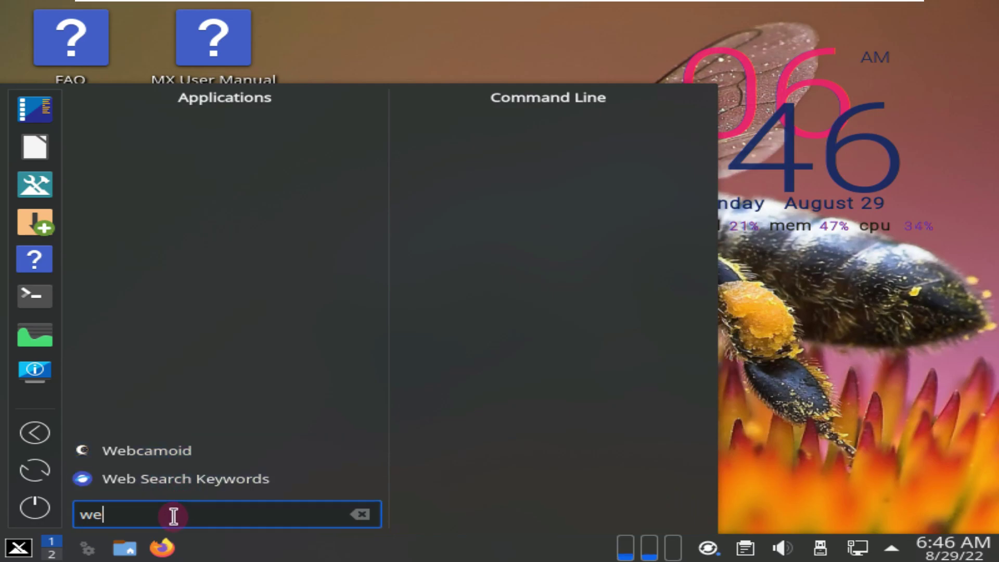
text(l)
click(189, 461)
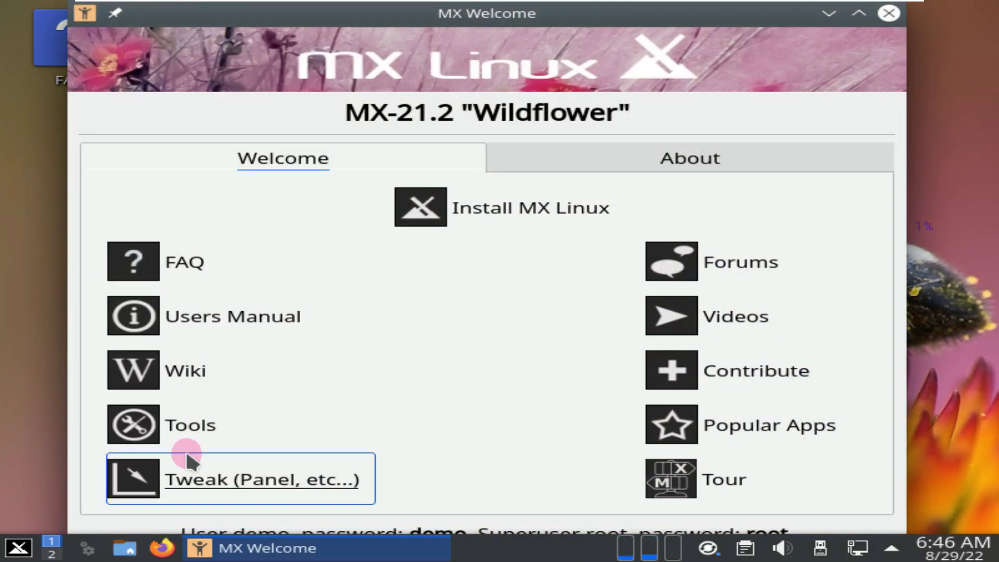
Examine the About information and short system report of MX Welcome in a maximized window, and close MX Welcome
click(583, 159)
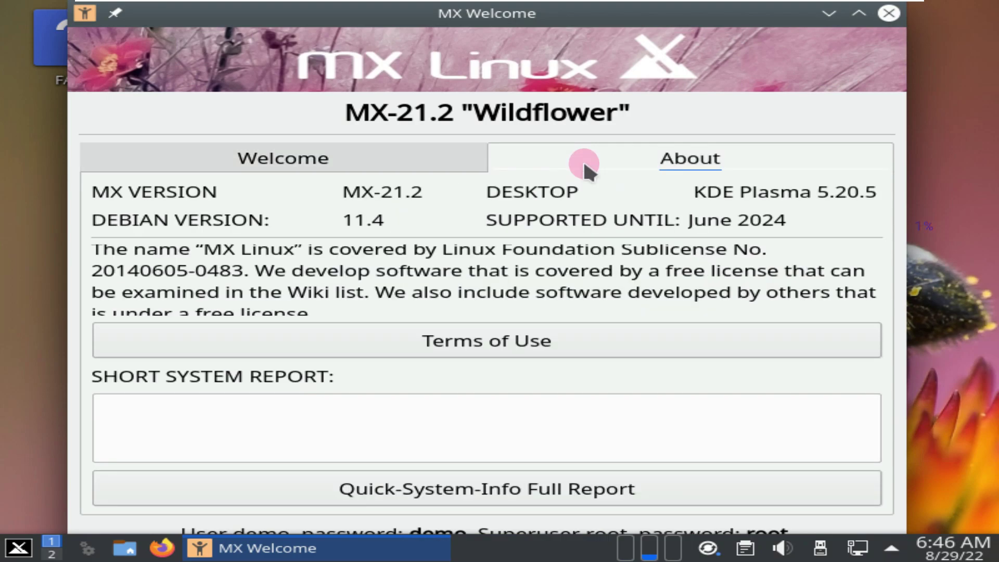
click(860, 13)
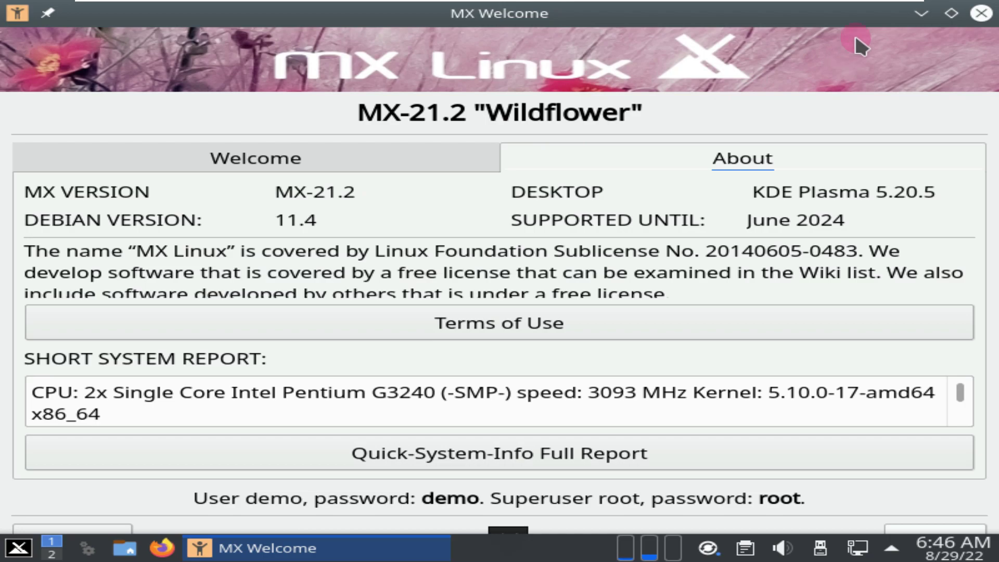
click(981, 13)
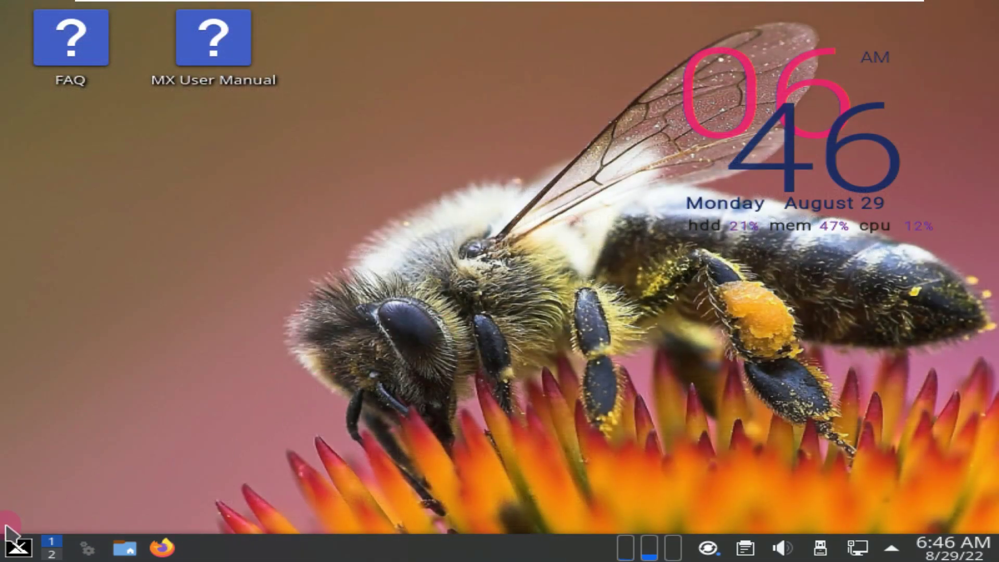
Shut down the live session from the Power / Session options and confirm the shutdown
click(18, 548)
mouse_move(372, 483)
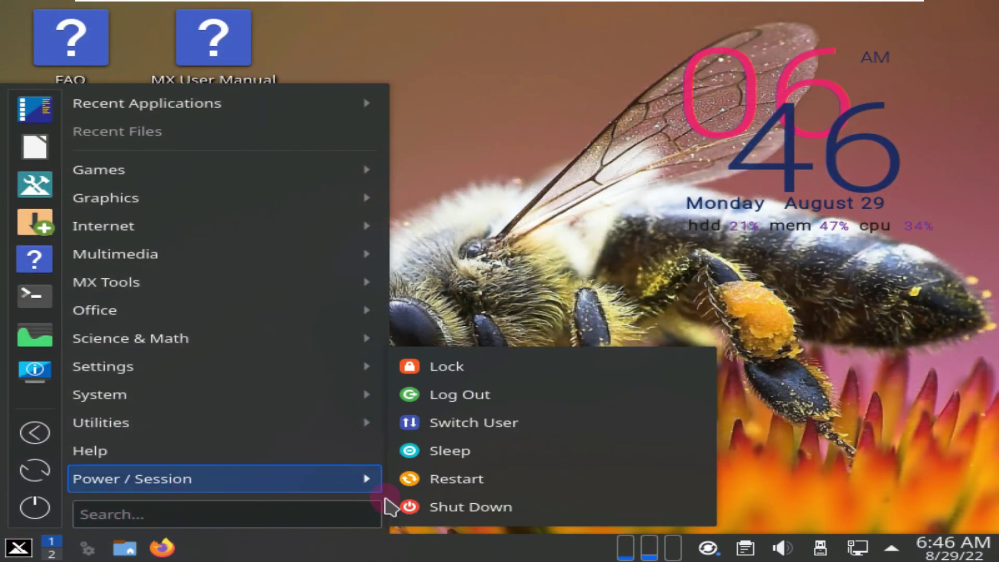
click(446, 506)
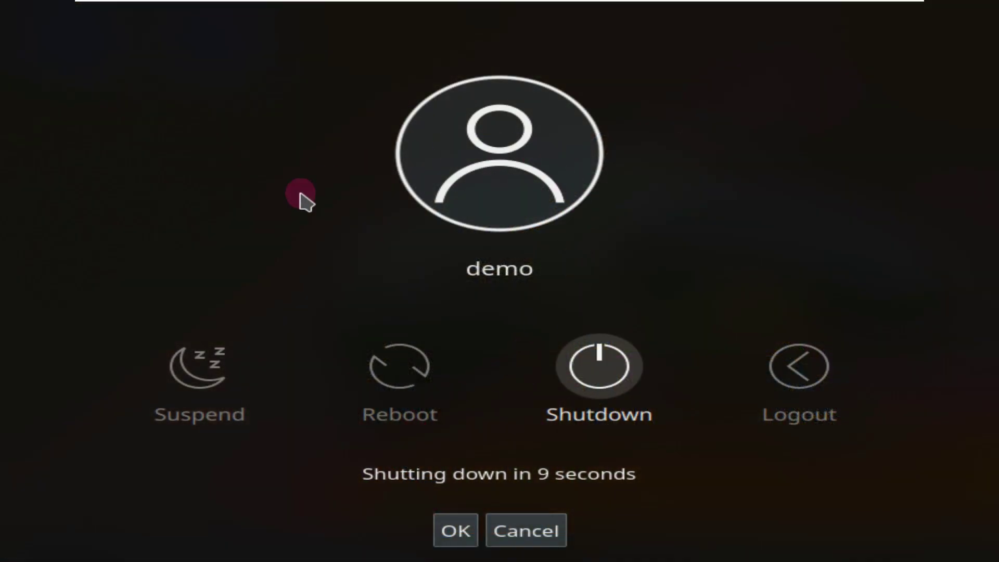
click(628, 380)
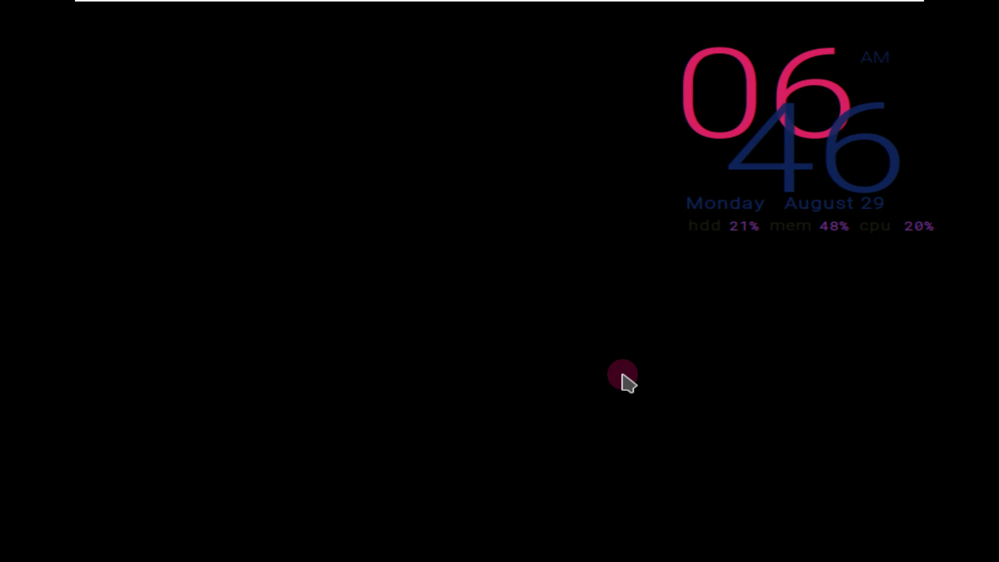